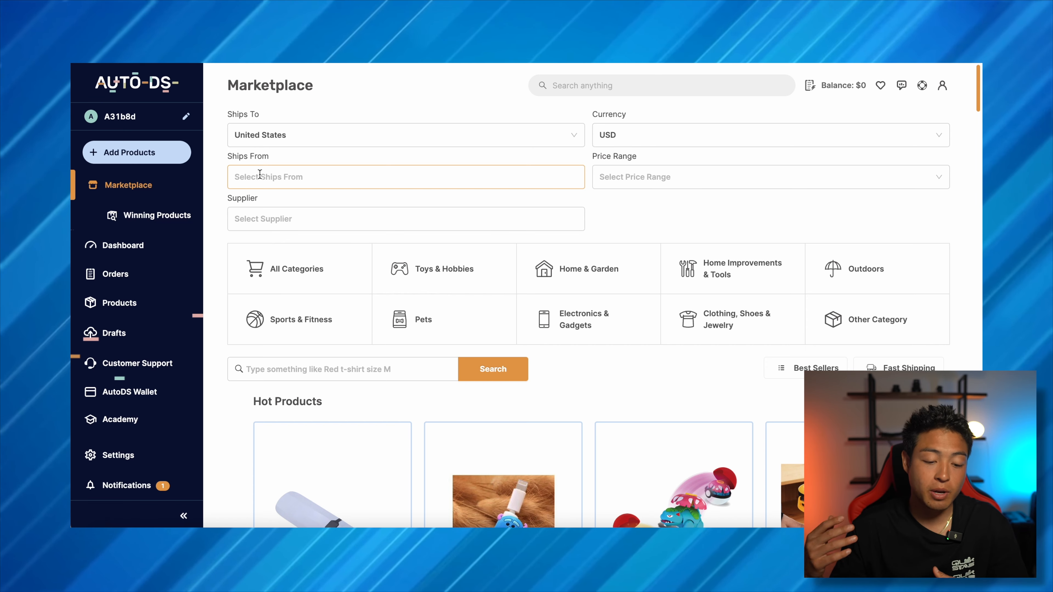
Open the 3D Vortex Illusion carpet from the winning products, examine its Facebook ad, insights and product details, and close it.
left_click(140, 216)
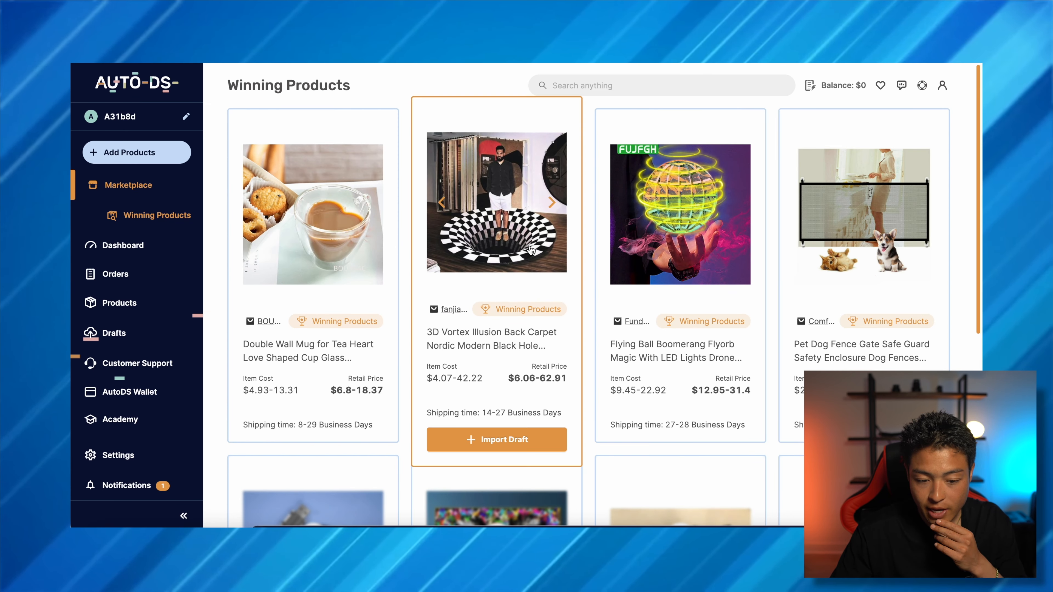
left_click(489, 334)
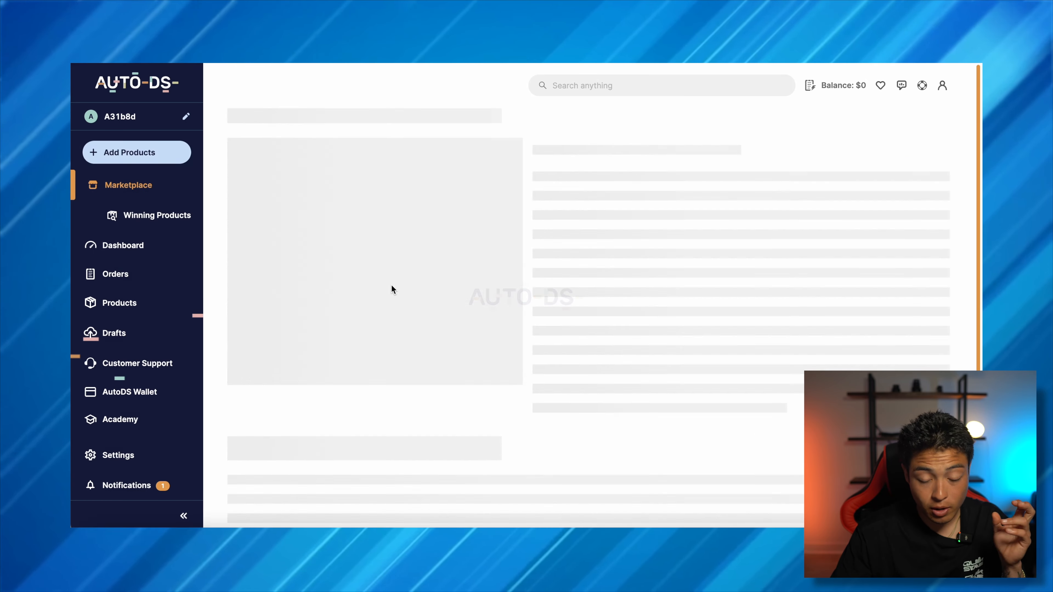
scroll(412, 425, "down", 10)
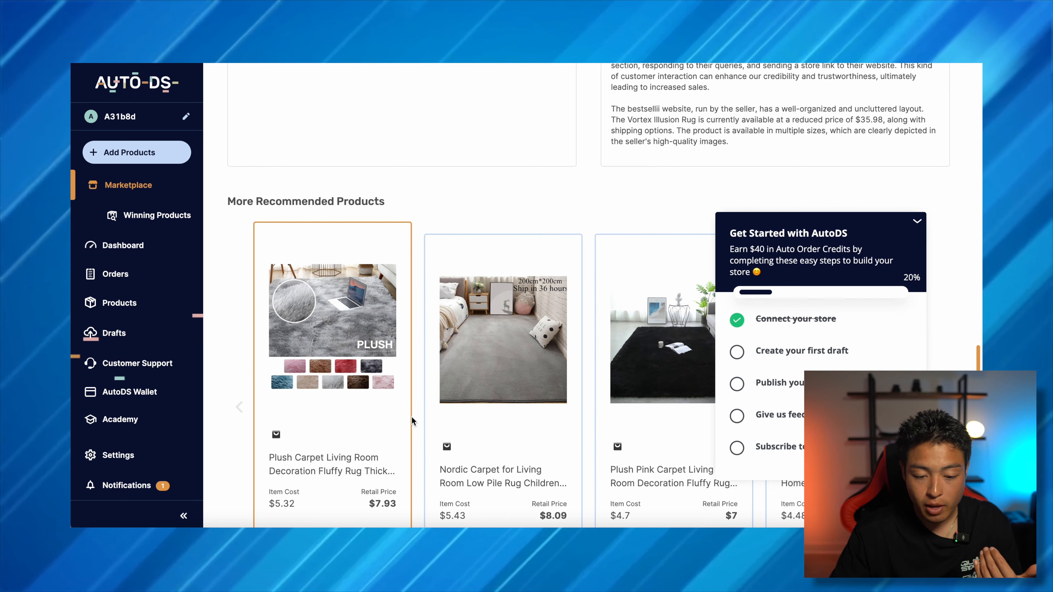
scroll(411, 419, "down", 2)
scroll(442, 389, "up", 7)
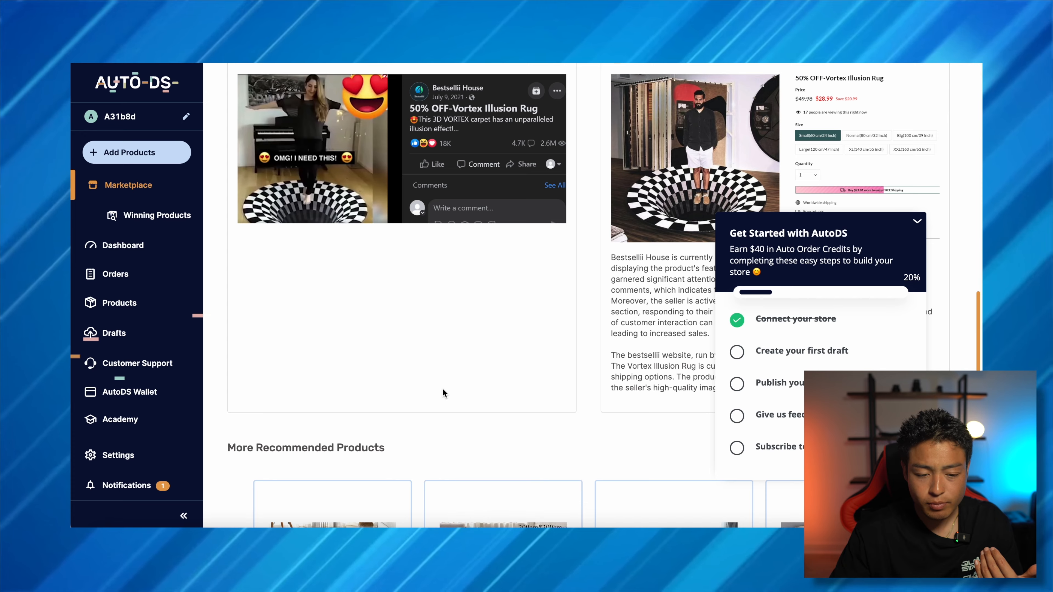
scroll(443, 393, "up", 3)
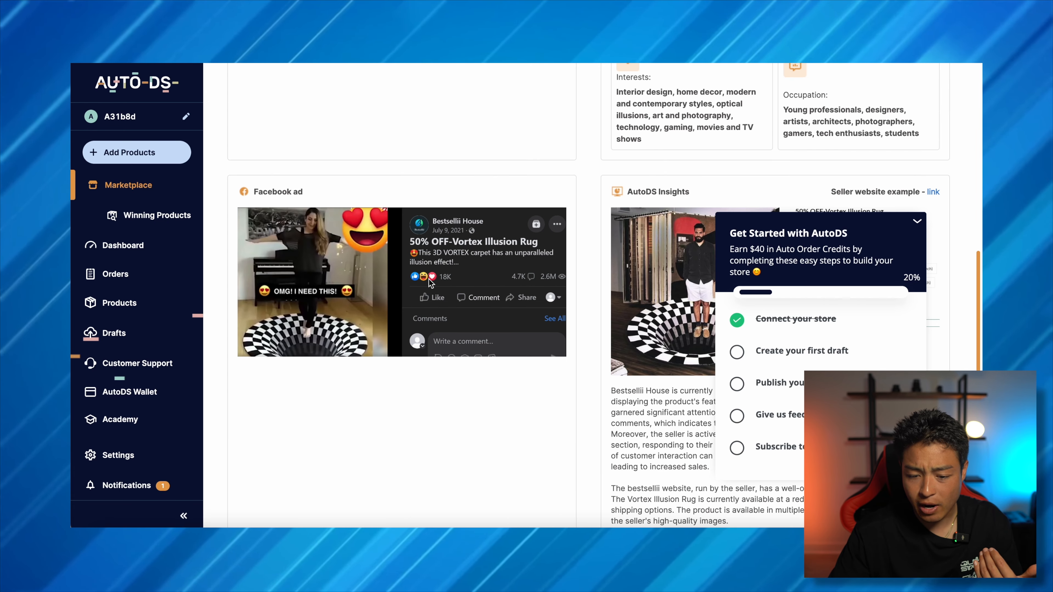
left_click(917, 224)
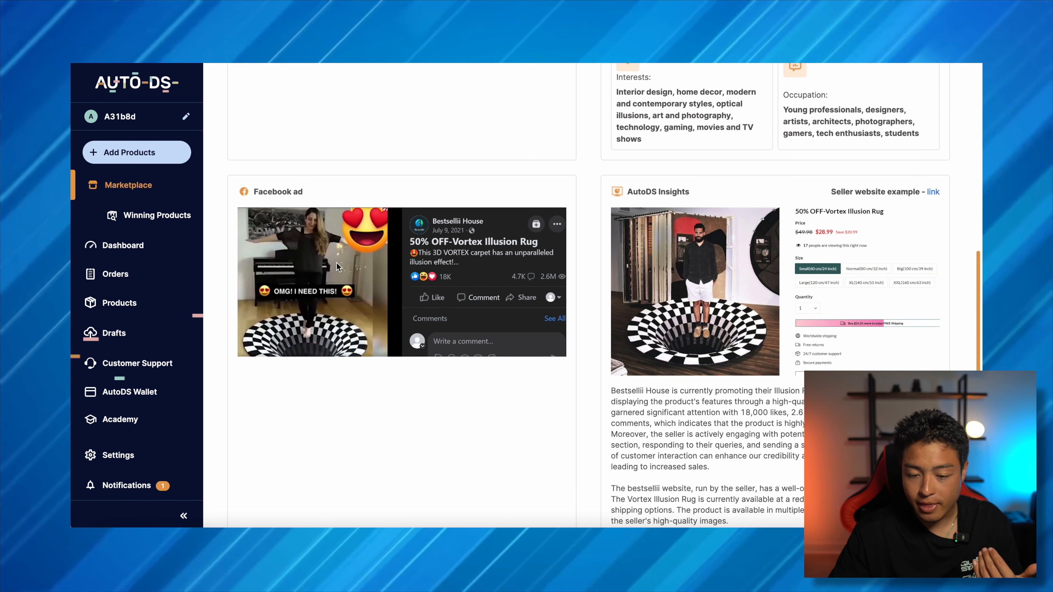
scroll(353, 270, "down", 6)
scroll(353, 268, "up", 15)
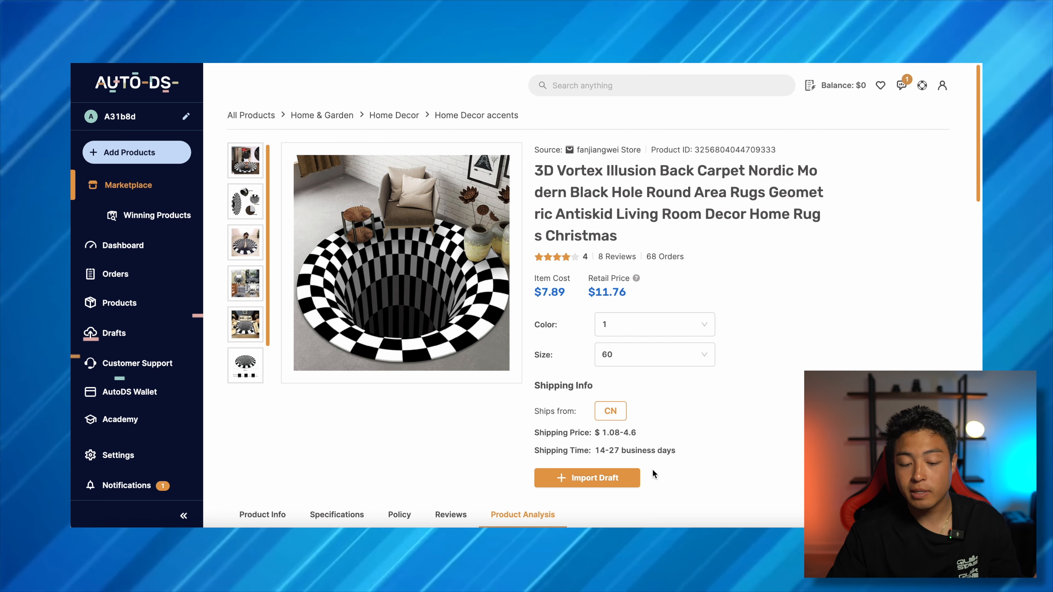
key("super+w")
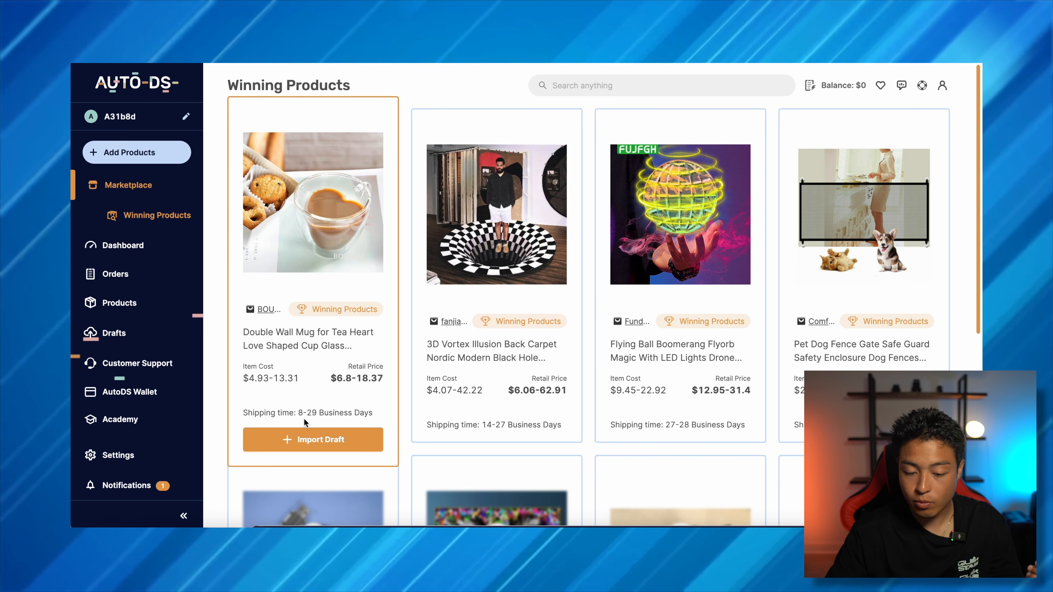
Look through the rest of the Winning Products list.
scroll(644, 395, "down", 6)
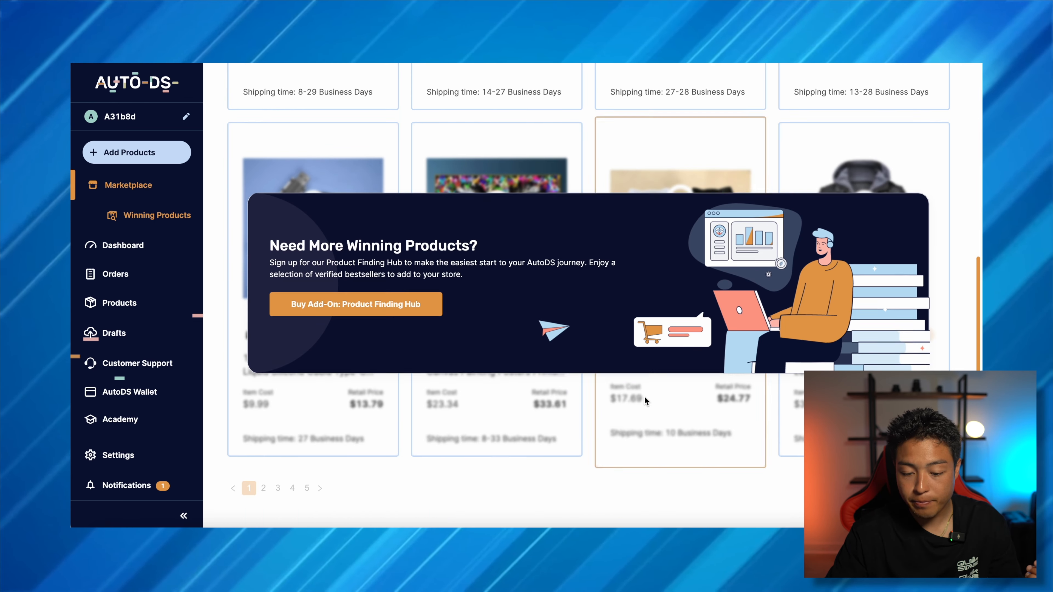
scroll(679, 364, "up", 5)
scroll(679, 364, "up", 2)
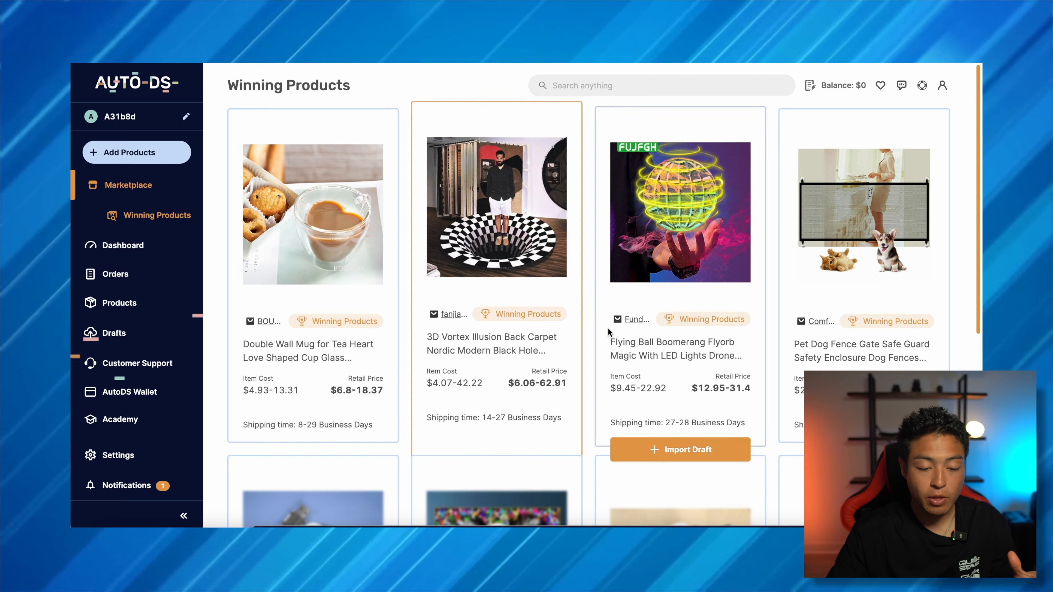
Filter the Marketplace products by the supplier AutoDS Suppliers.
left_click(129, 186)
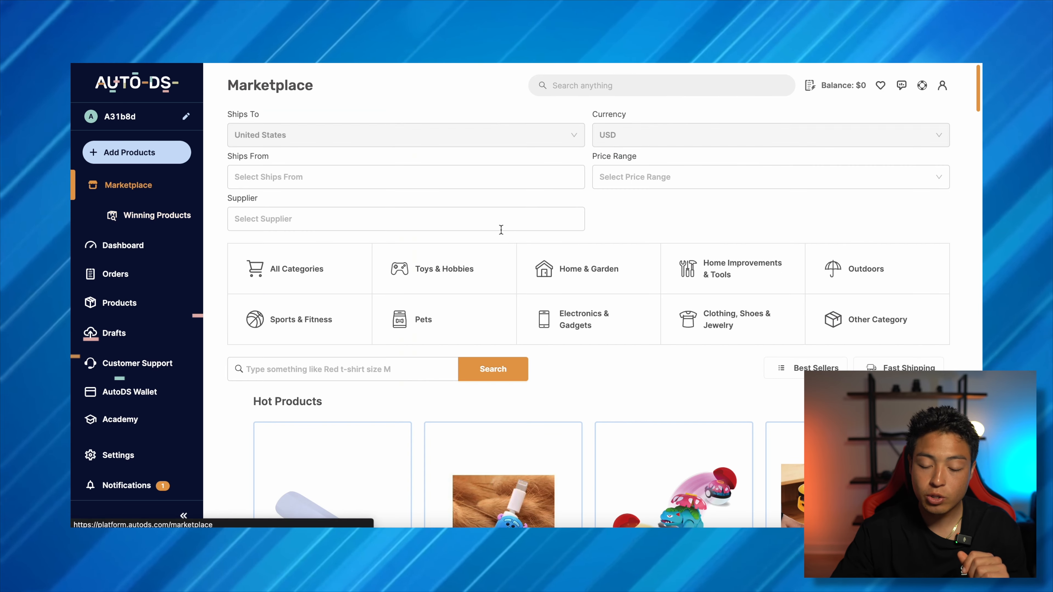
scroll(388, 207, "down", 5)
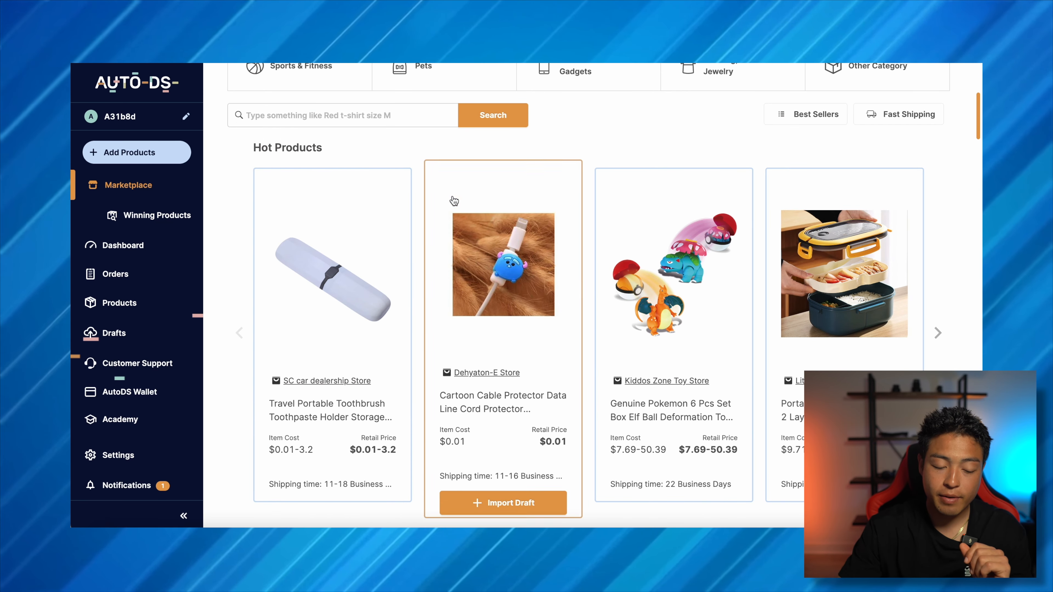
scroll(752, 243, "up", 5)
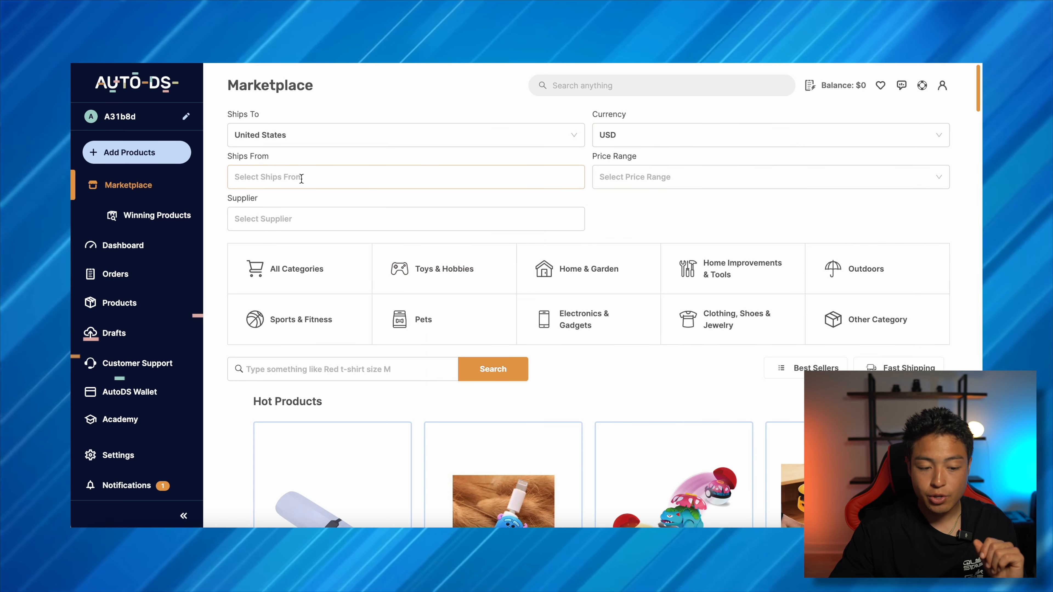
left_click(279, 213)
left_click(312, 244)
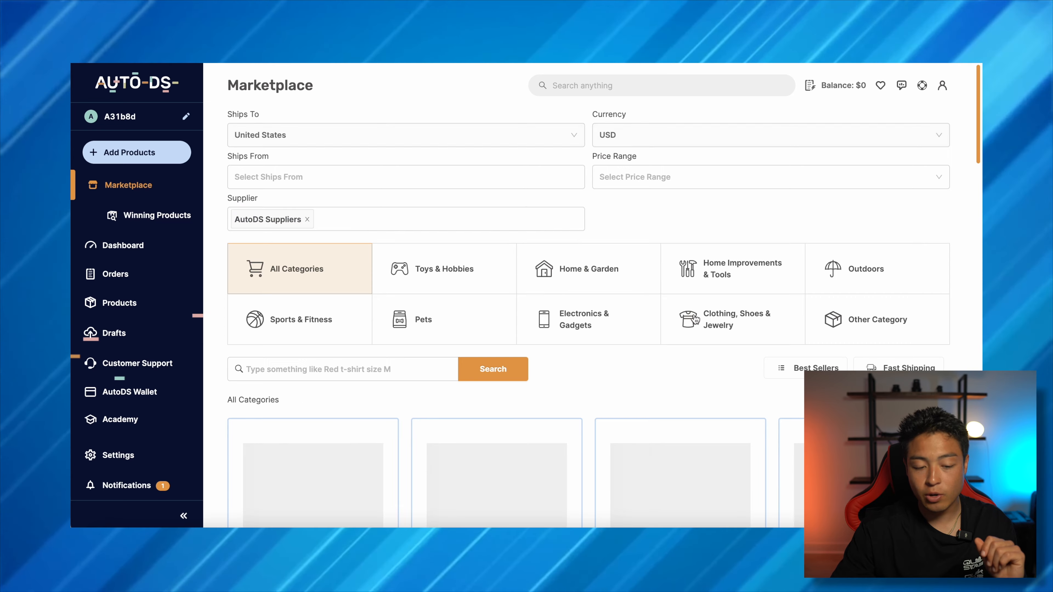
Browse the AutoDS Suppliers listings, checking their item costs, retail prices and shipping times.
scroll(641, 375, "down", 8)
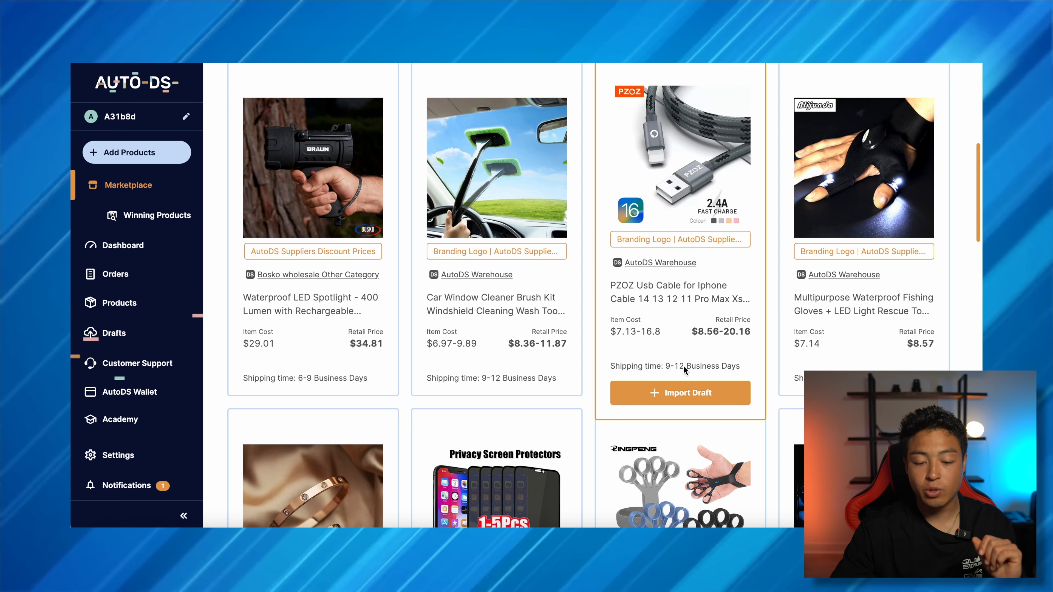
scroll(691, 370, "down", 5)
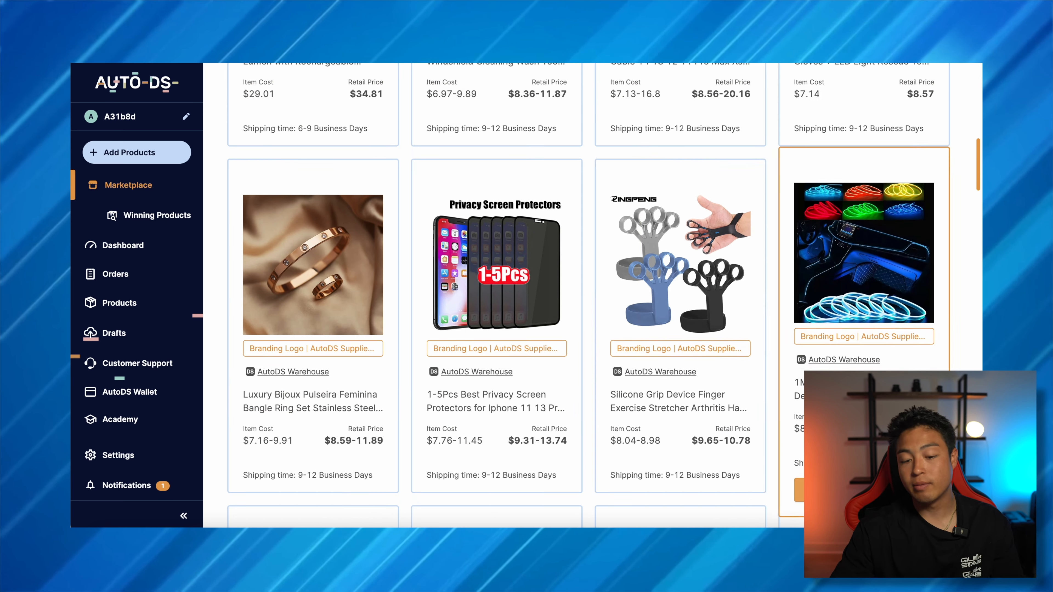
scroll(700, 397, "down", 5)
scroll(699, 390, "down", 3)
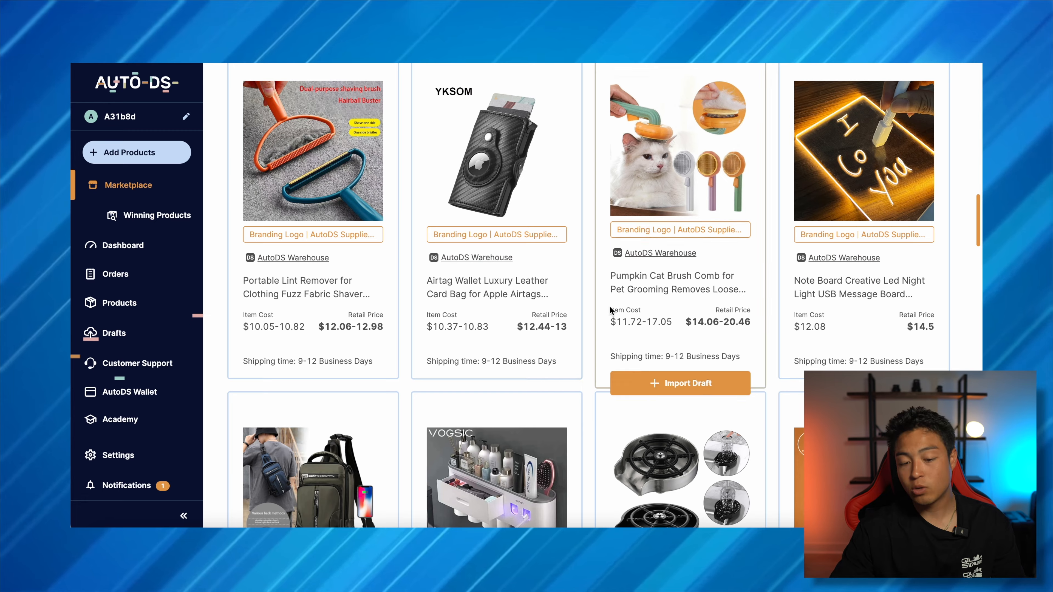
scroll(598, 313, "up", 6)
scroll(598, 313, "up", 8)
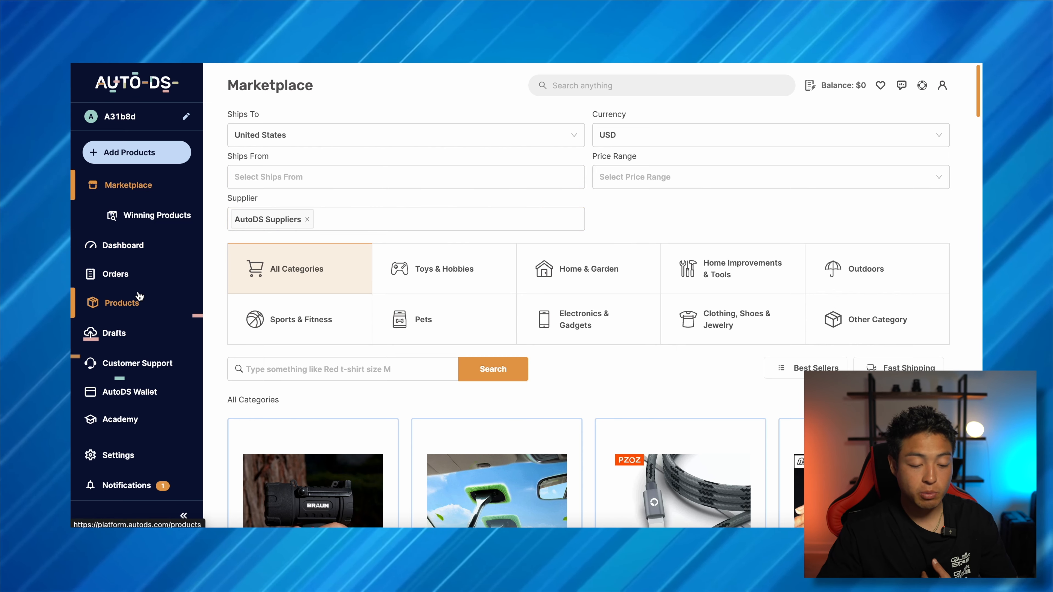
Add a product as a draft from its pasted supplier link, with Aliexpress as the source and China as the region.
left_click(143, 310)
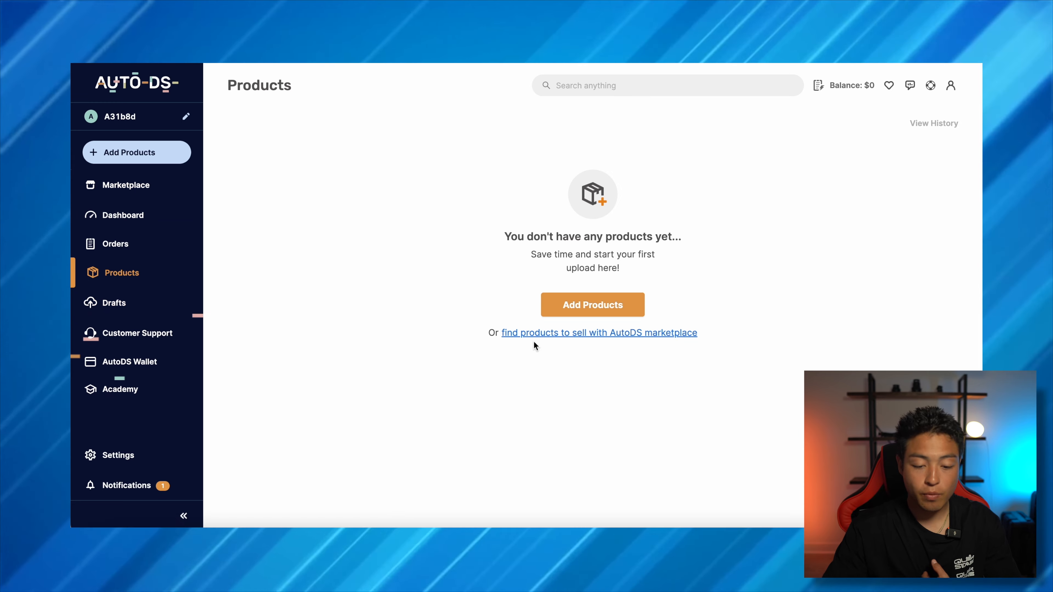
left_click(574, 306)
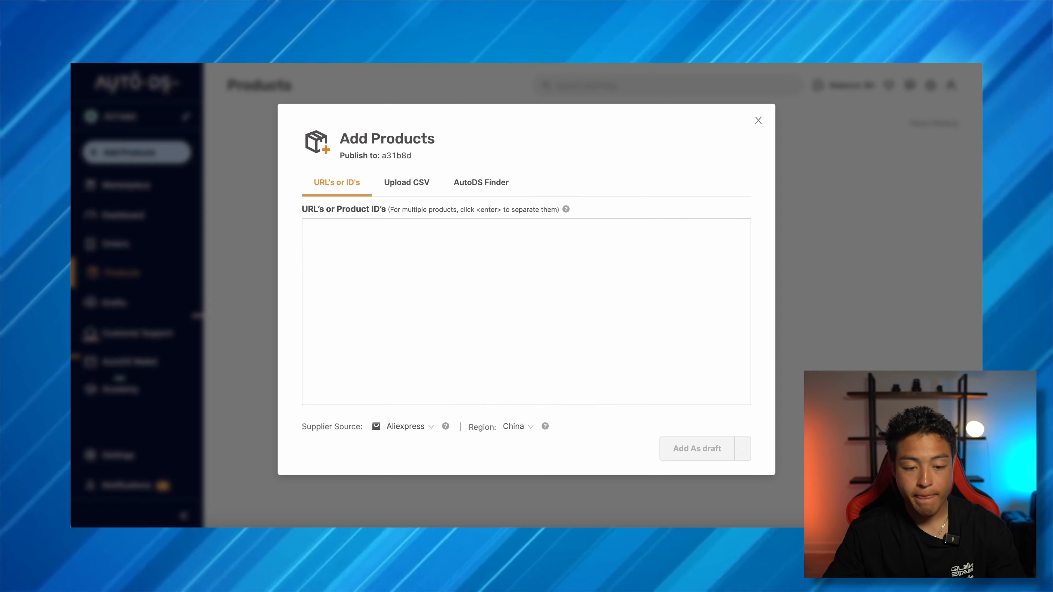
key("ctrl+v")
left_click(697, 449)
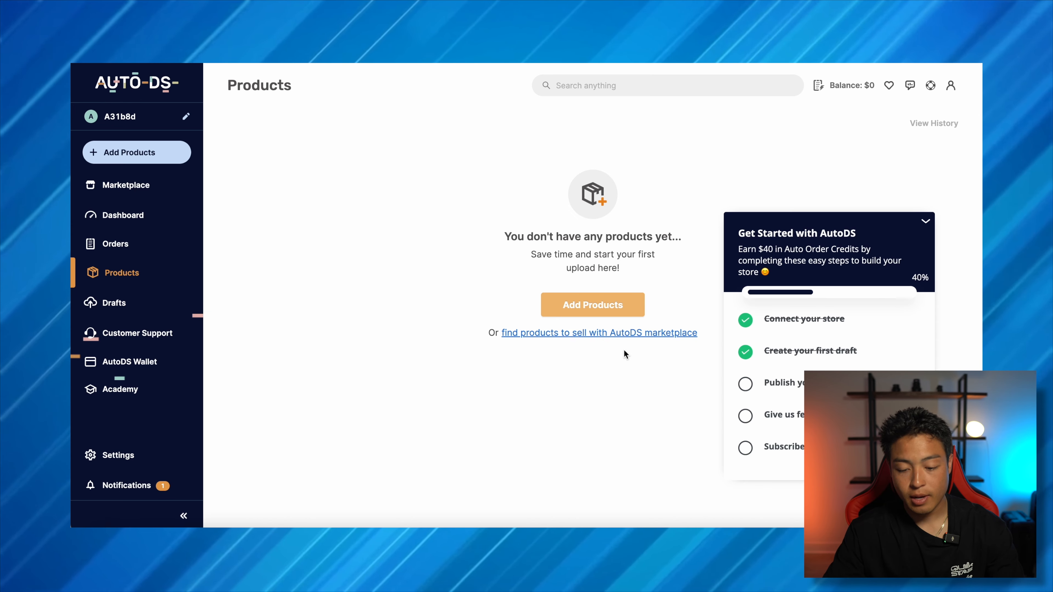
left_click(926, 224)
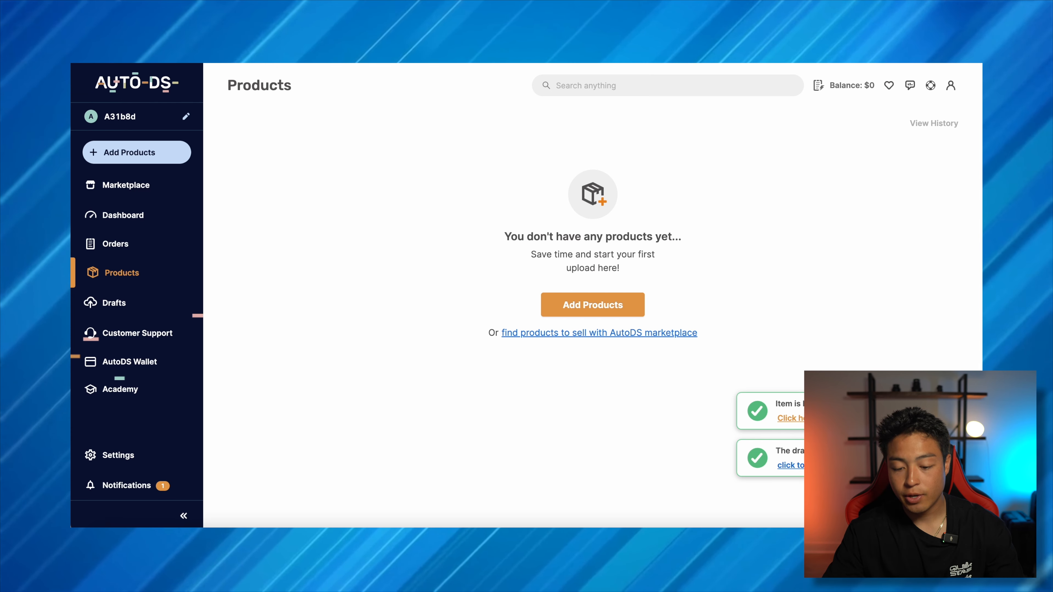
Open the new electric water gun draft, expand its product details and select it.
left_click(790, 418)
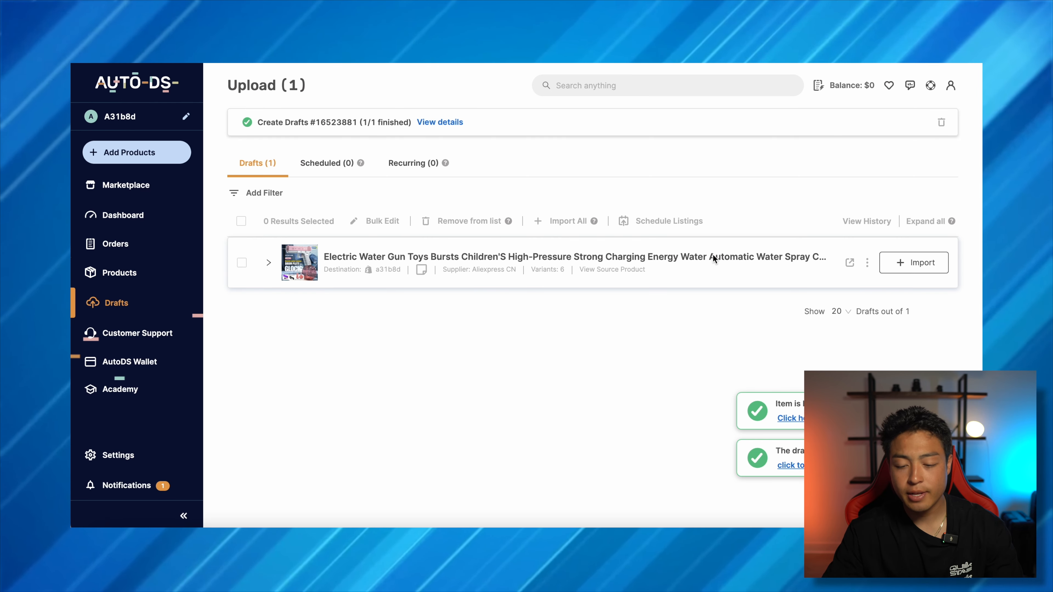
left_click(269, 263)
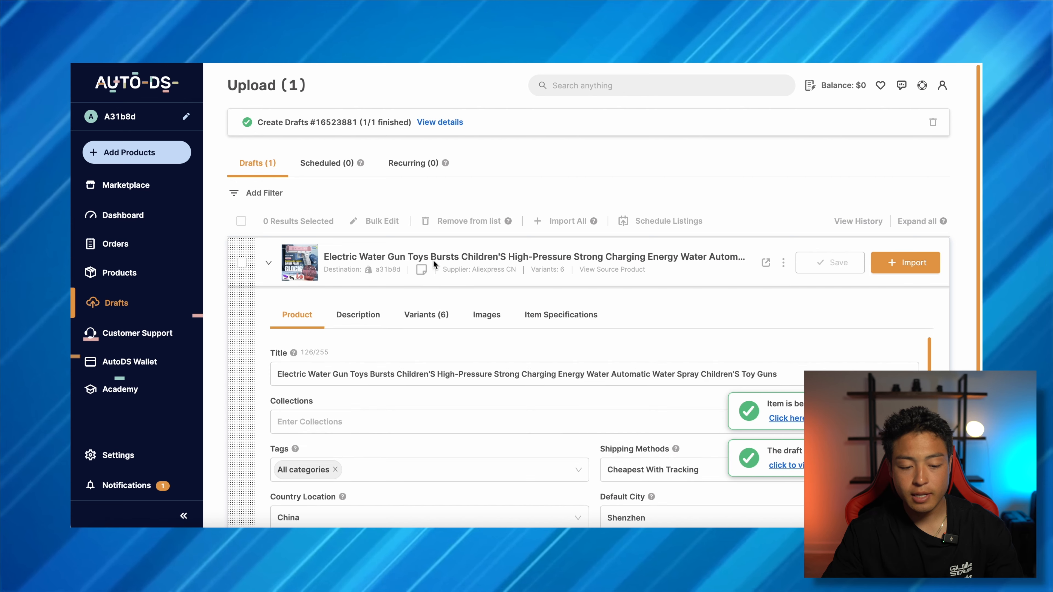
left_click(241, 263)
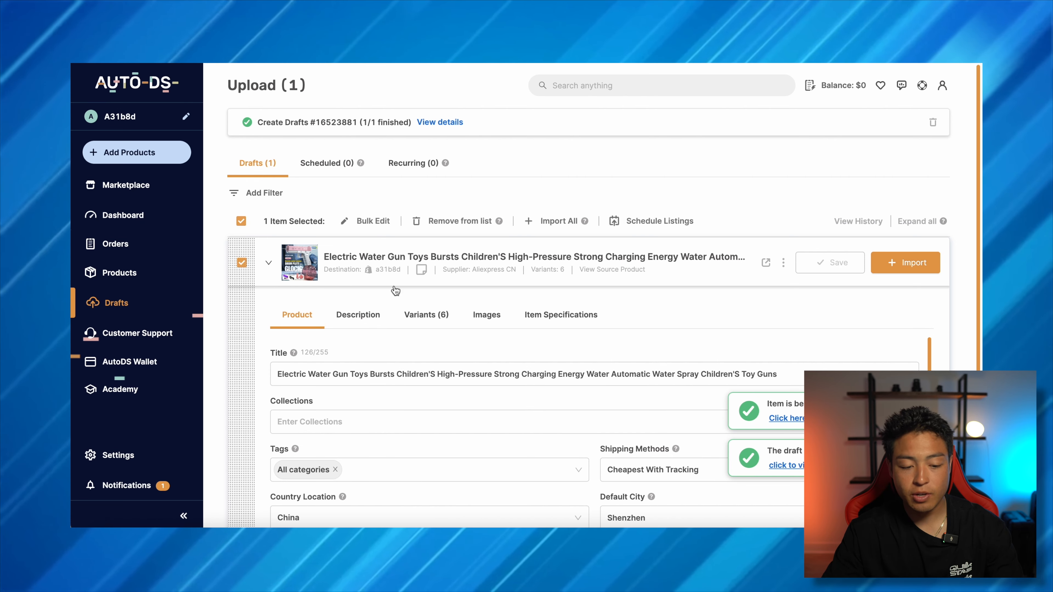
scroll(327, 276, "down", 2)
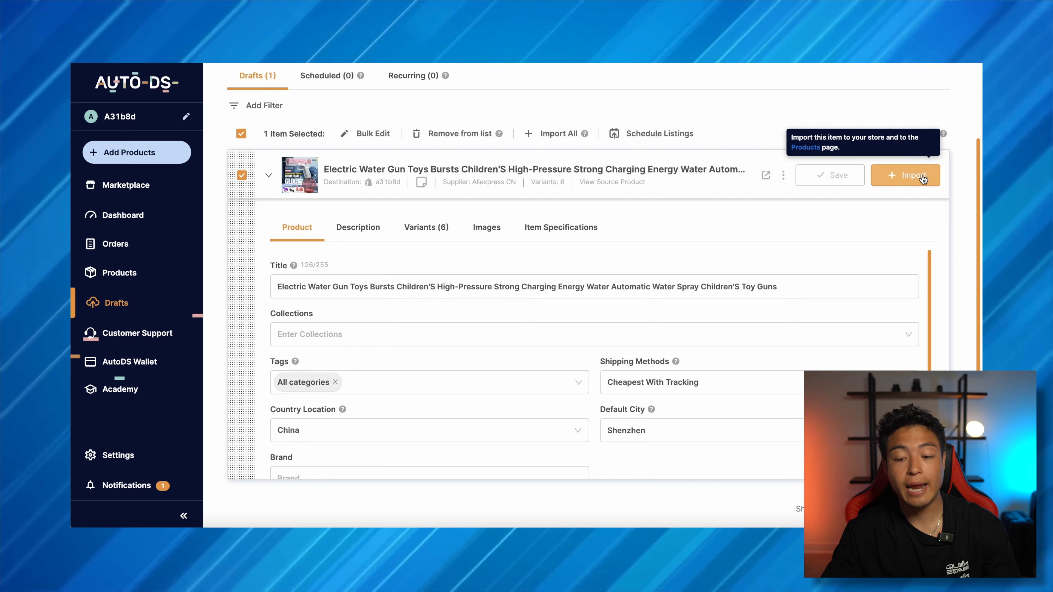
Import the water gun draft into the store and check the details of the draft-creation job.
left_click(921, 181)
scroll(806, 210, "up", 3)
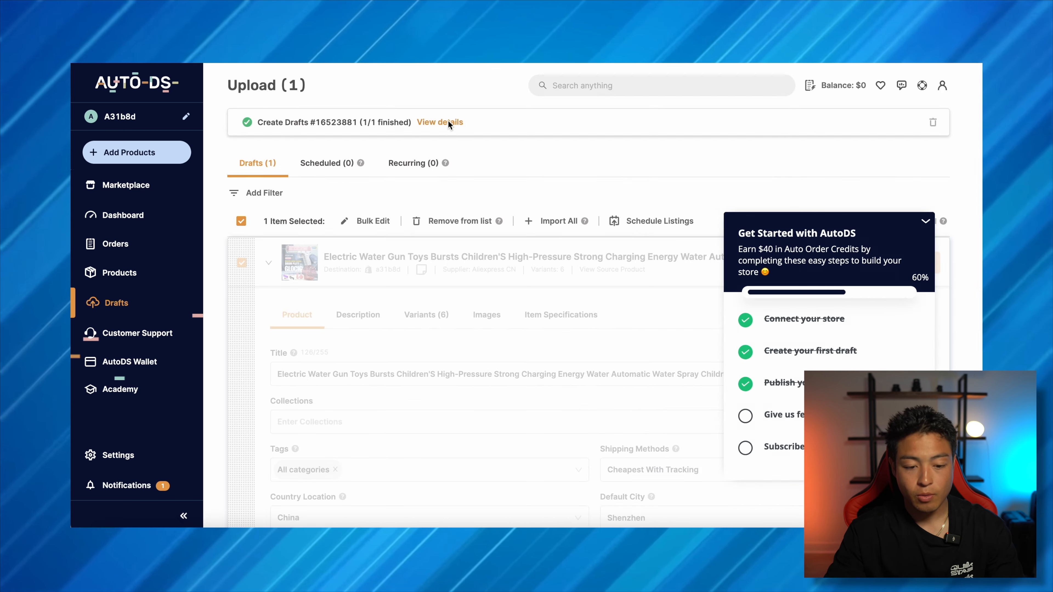
left_click(449, 123)
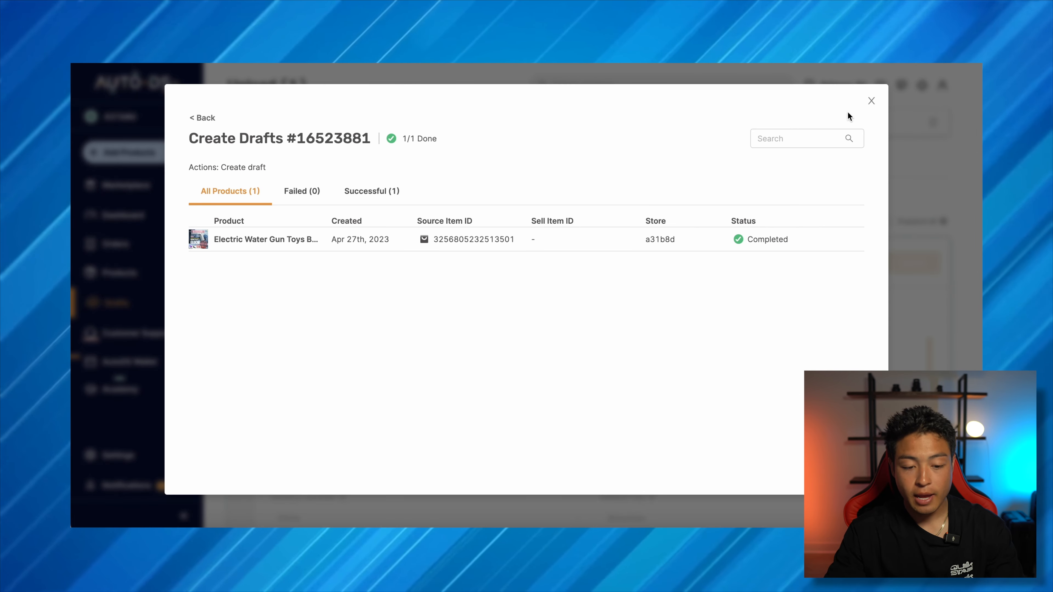
left_click(872, 102)
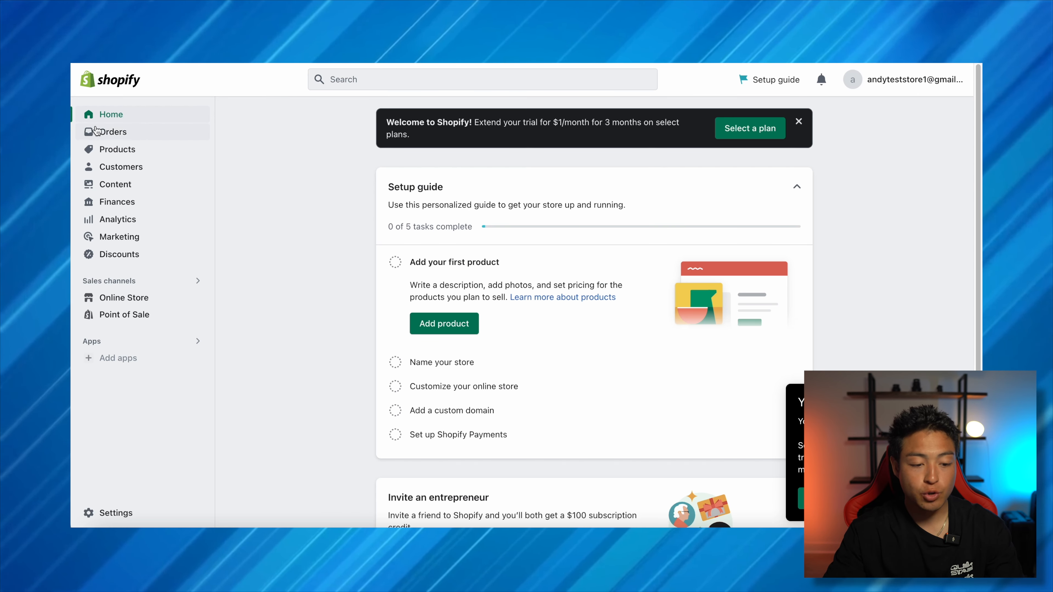
Switch to Shopify, refresh the product list and open the imported Glock electric water gun product.
left_click(96, 132)
left_click(113, 208)
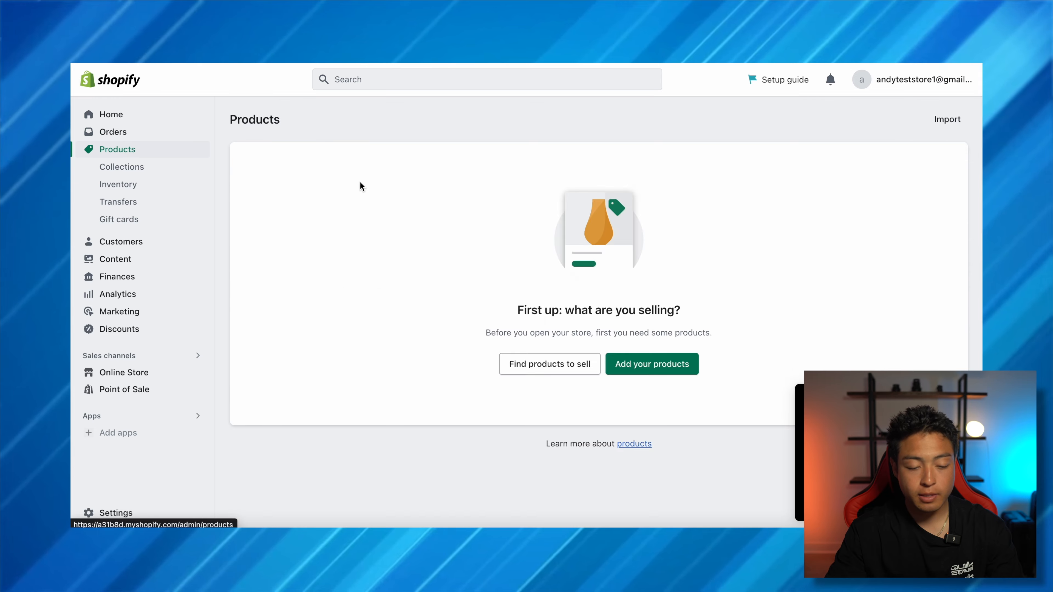
key("super+r")
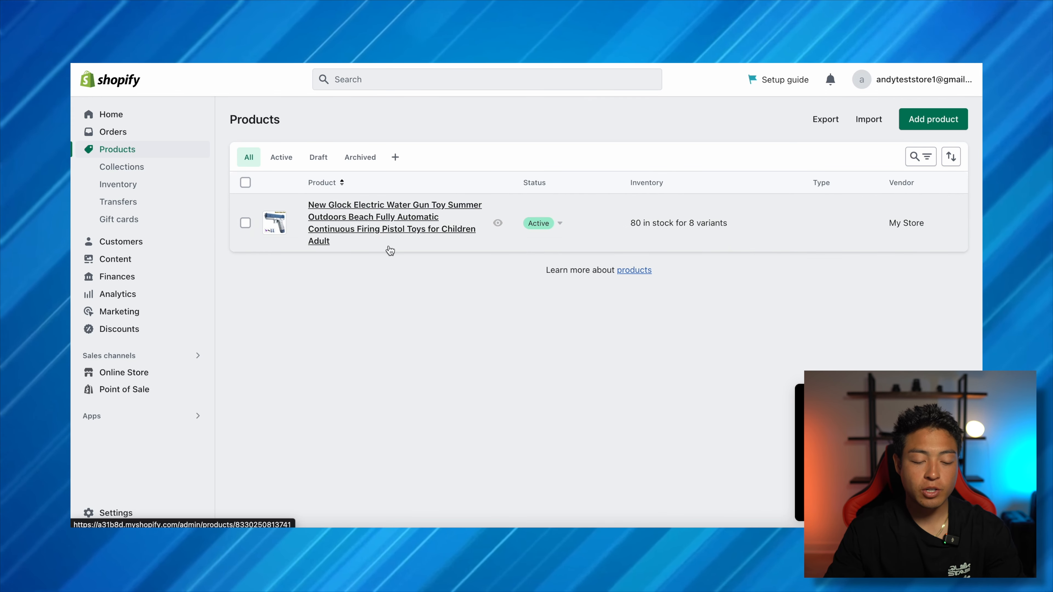
left_click(353, 222)
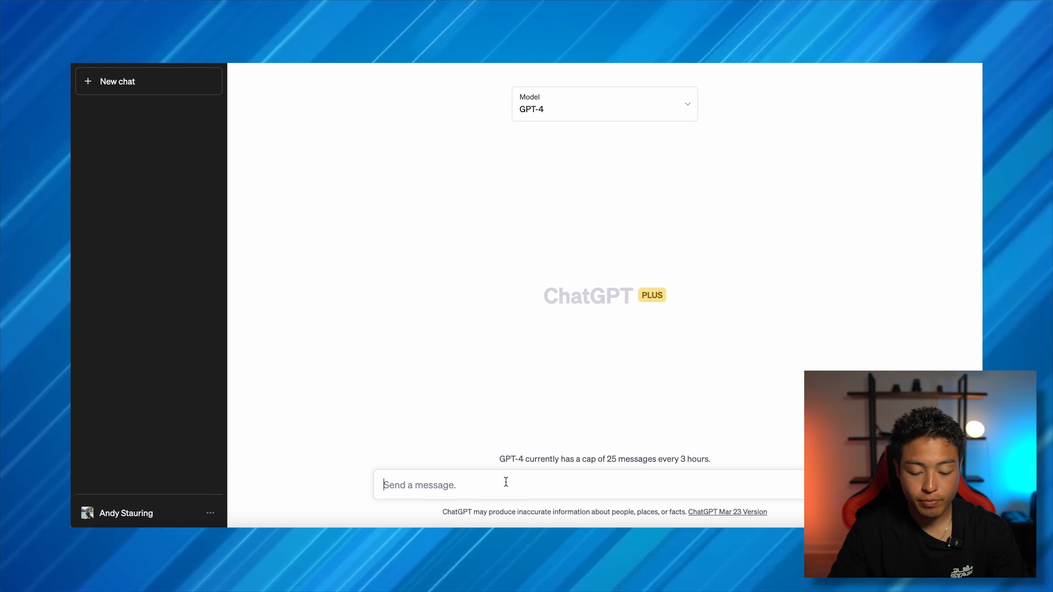
Switch to ChatGPT and ask "what are some brand-able names for my water gun product".
type("what a")
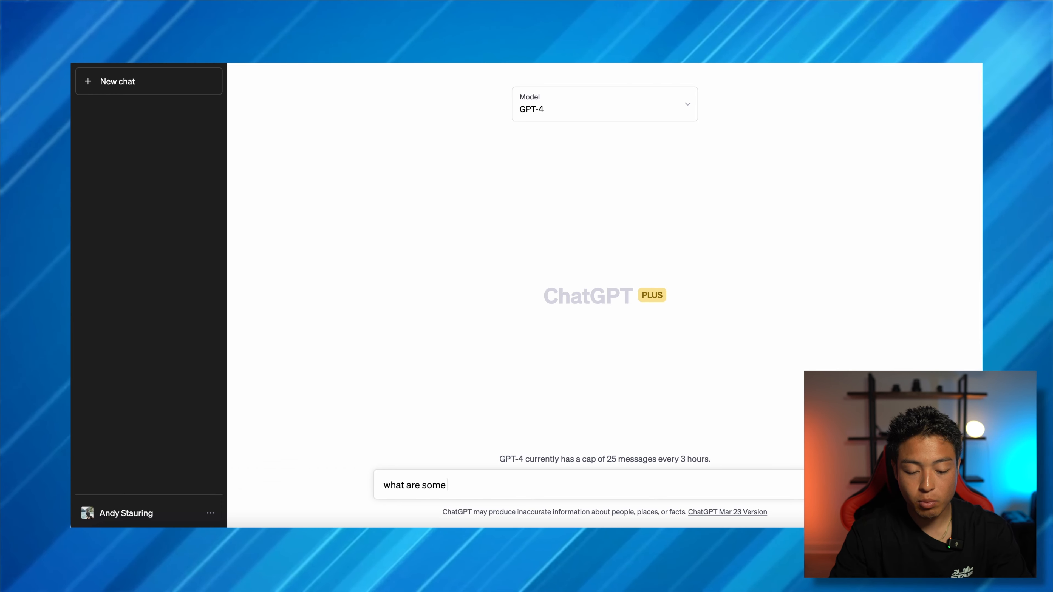
type("re some brand-able names for my water gun product")
key("Return")
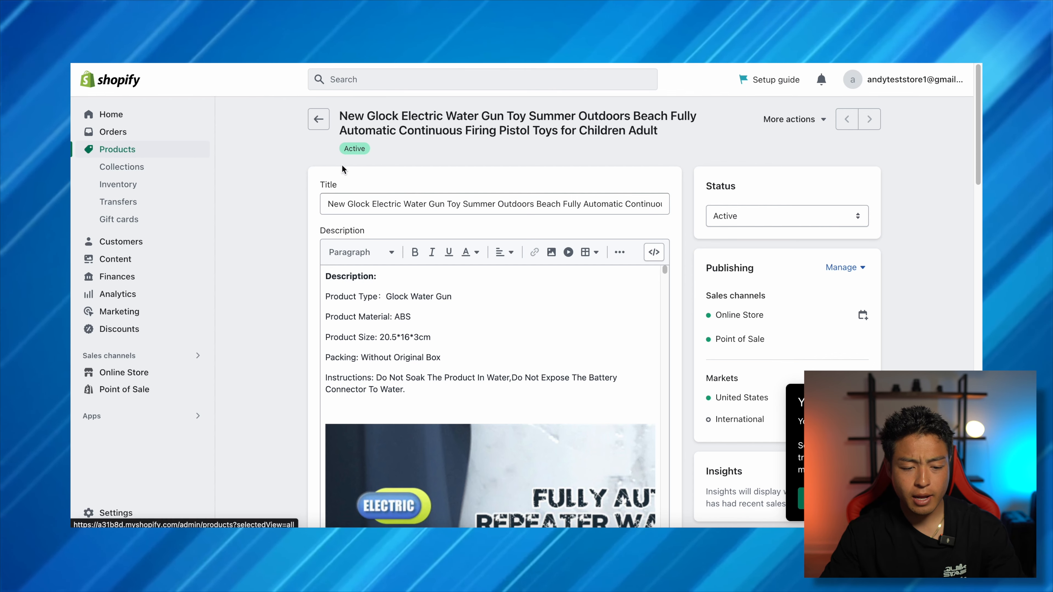
Rename the product as "AquaBlitz 1.0" in Shopify and save the change.
triple_click(406, 206)
type("AquaBlitz")
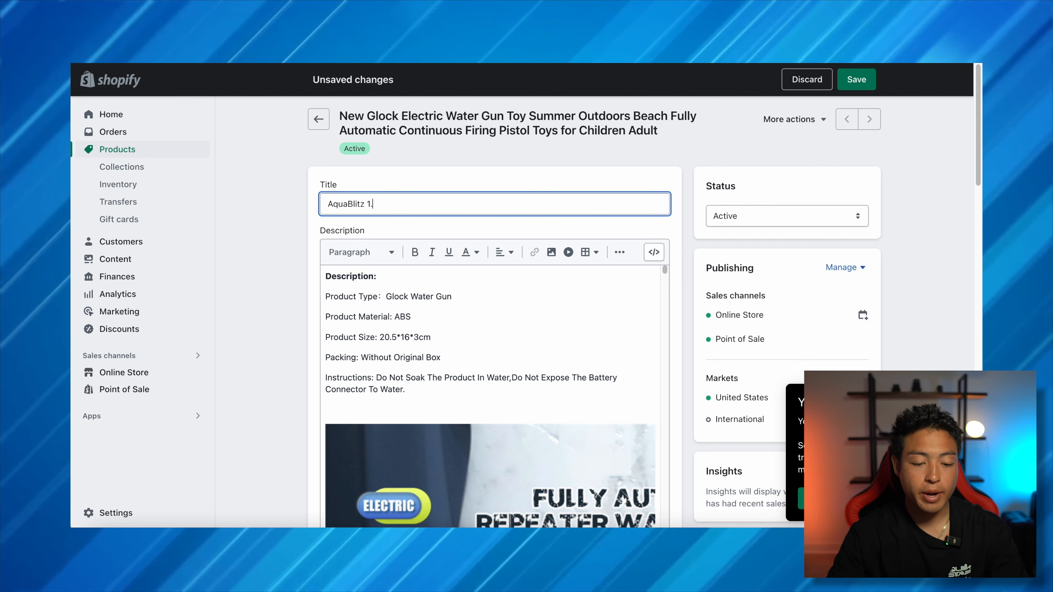
key("ctrl+s")
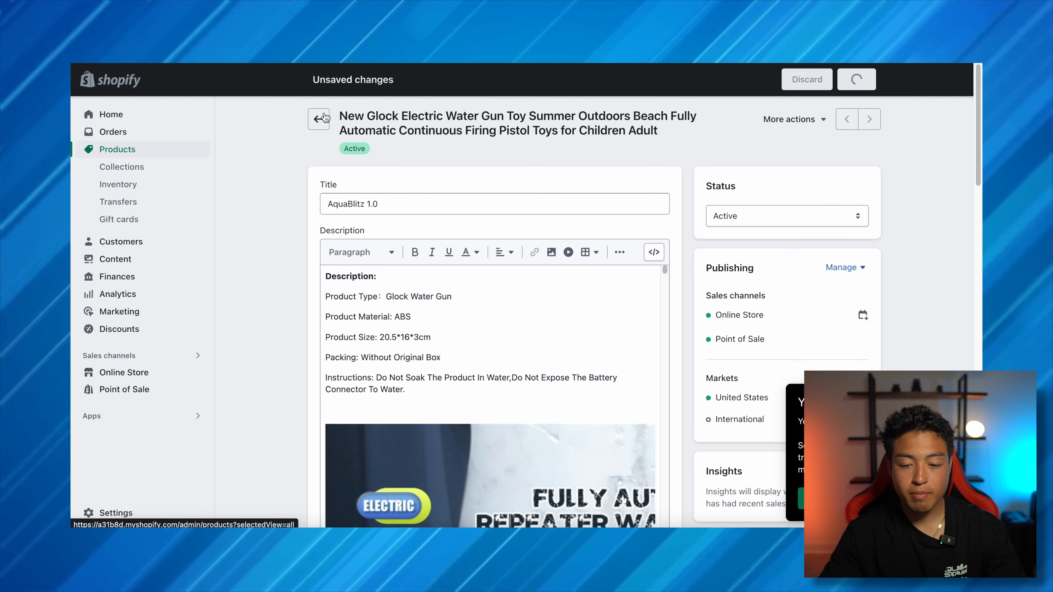
Change the store name to "AquaBlitz" in the profile of the Shopify store details and close the settings.
left_click(131, 513)
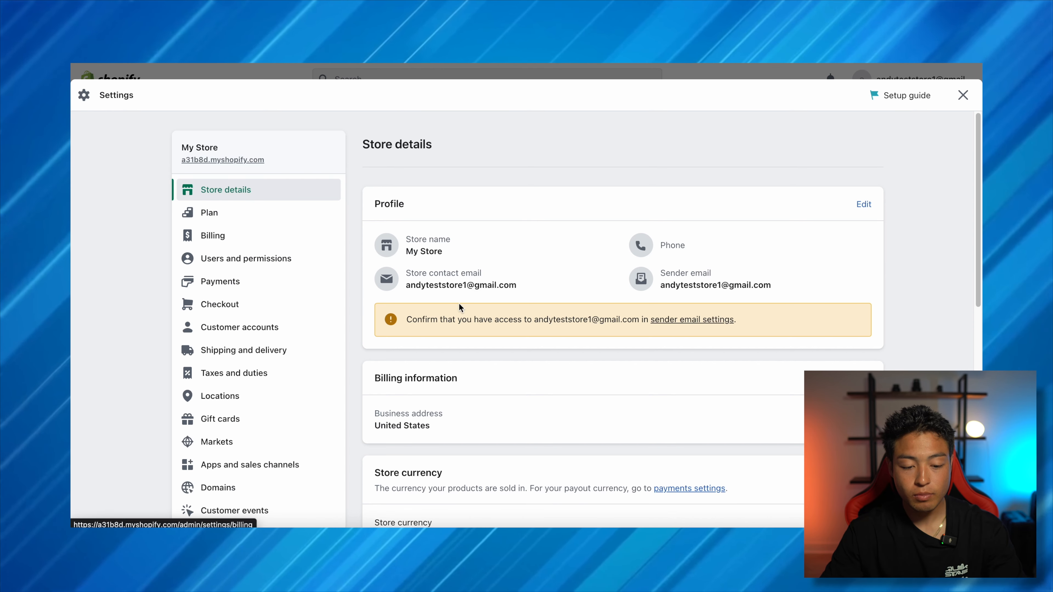
left_click(864, 204)
double_click(409, 259)
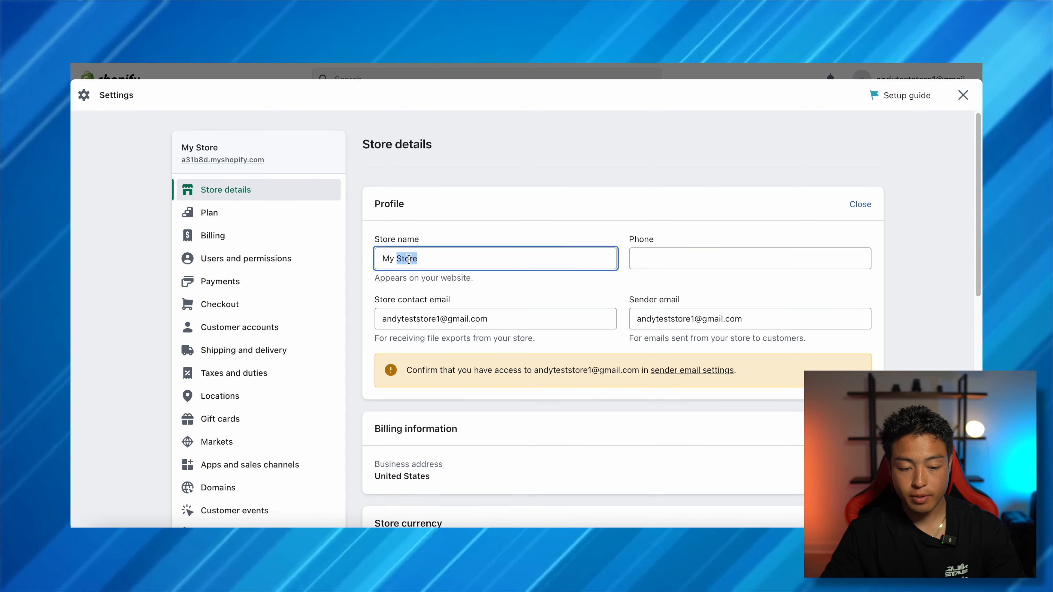
triple_click(408, 259)
type("AquaBlitz")
left_click(958, 100)
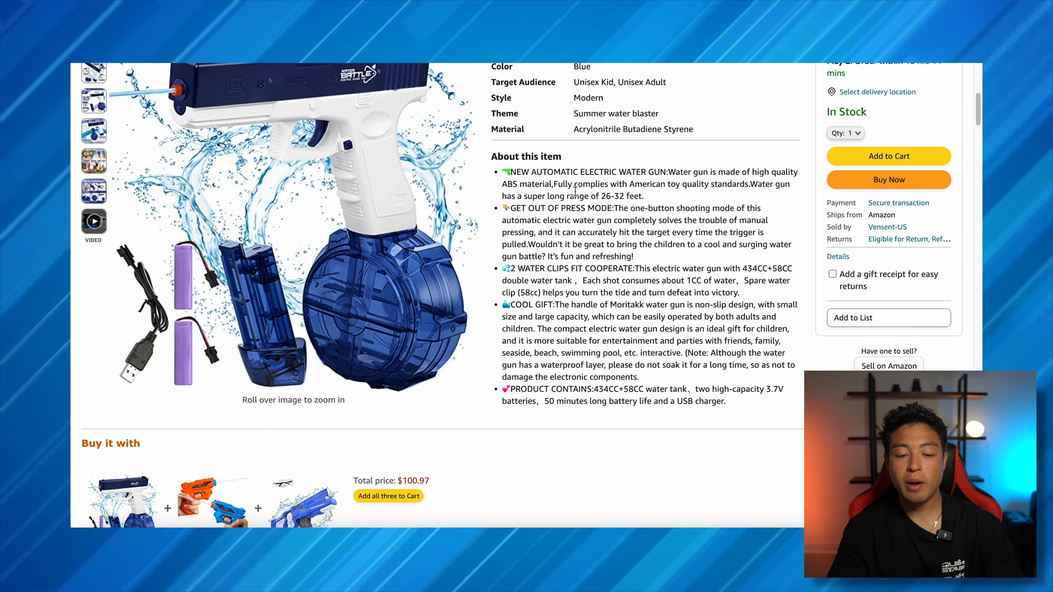
Switch to the Amazon water gun listing and copy all the bullet points under "About this item".
scroll(575, 192, "up", 8)
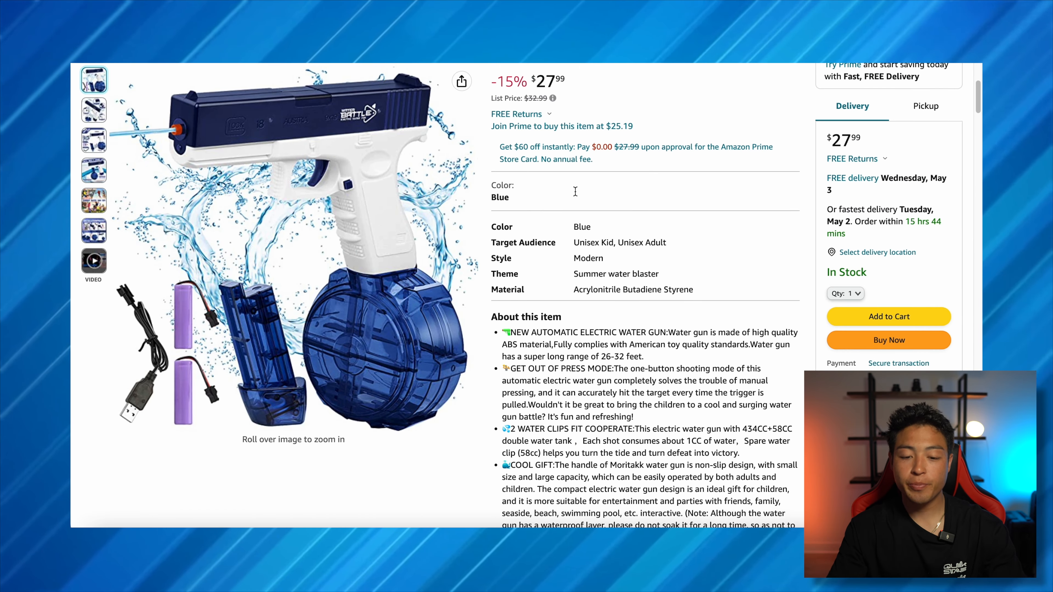
scroll(624, 313, "down", 6)
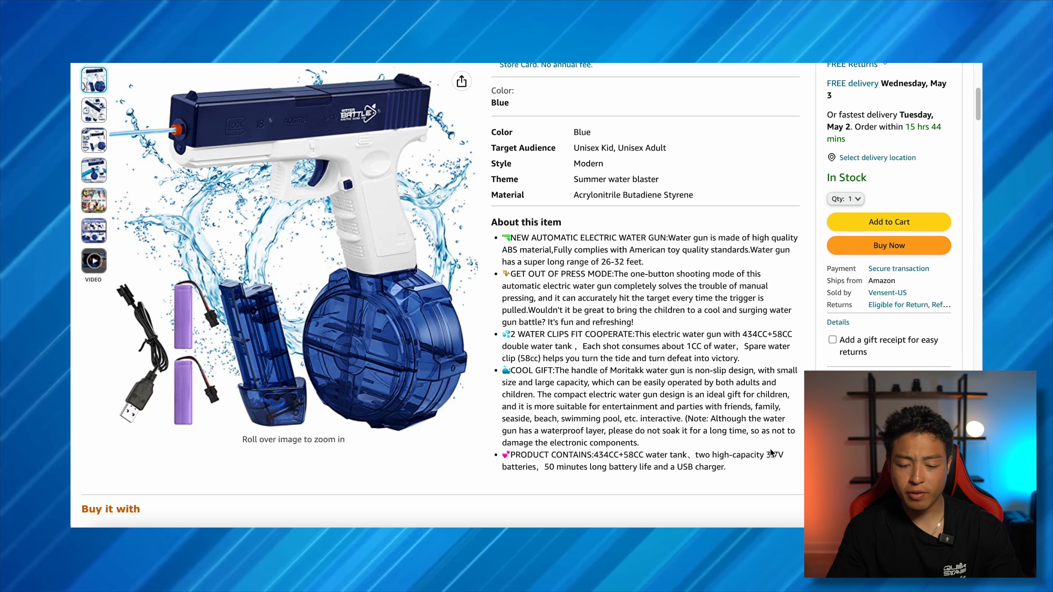
left_click_drag(735, 468, 504, 239)
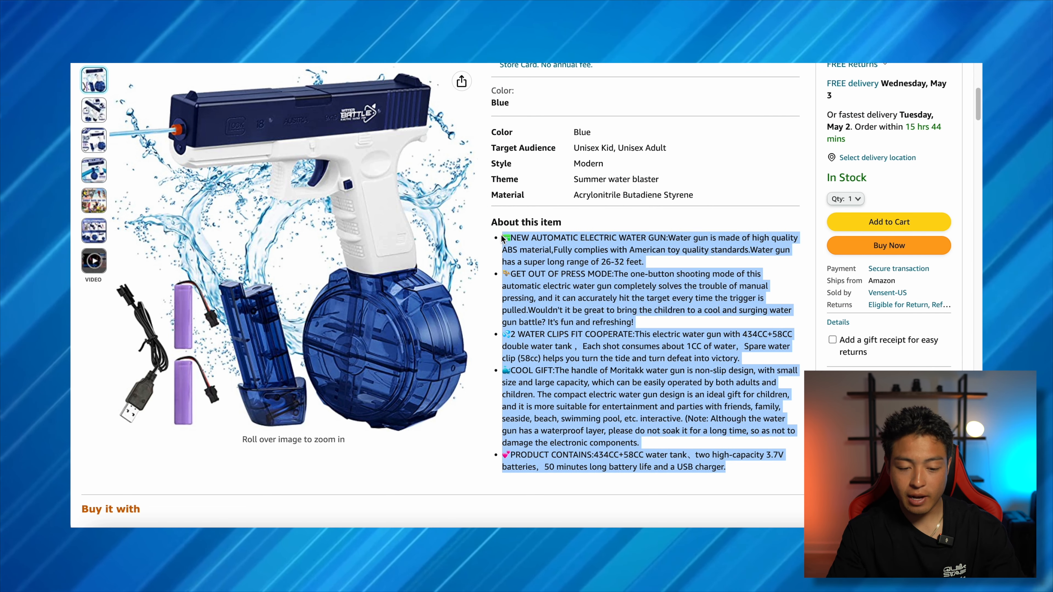
left_click(503, 239)
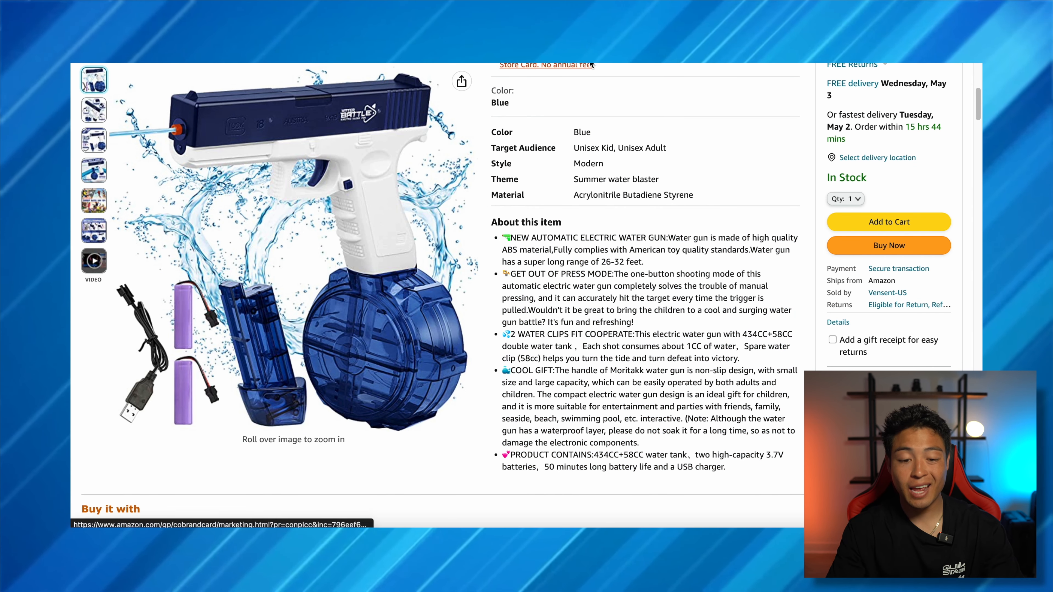
Examine the rest of the Amazon listing and the product page of the competing Drencher water gun.
scroll(554, 267, "up", 6)
scroll(554, 266, "down", 7)
scroll(553, 266, "up", 3)
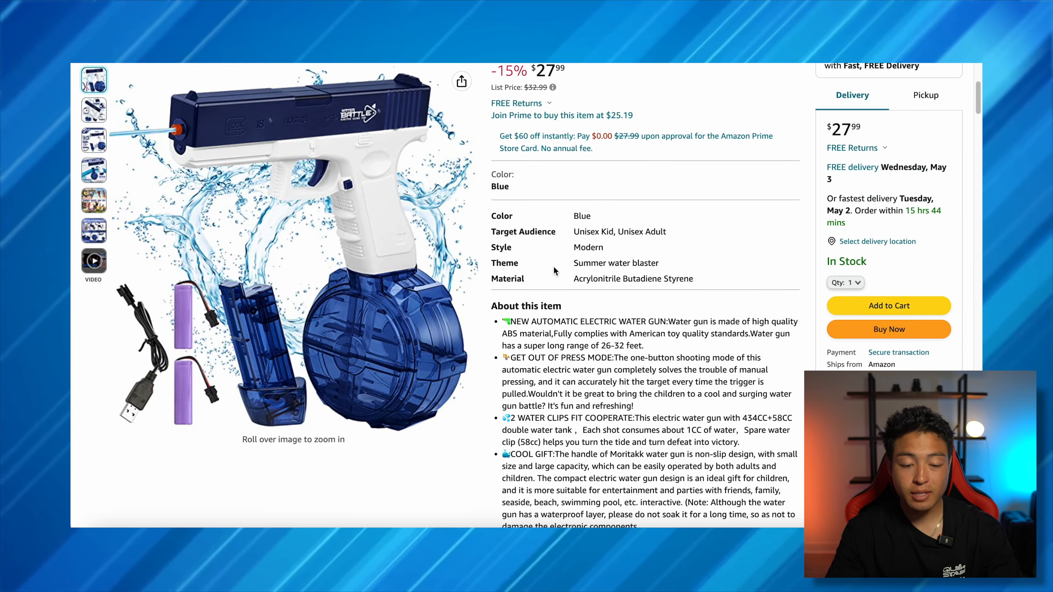
scroll(554, 271, "down", 3)
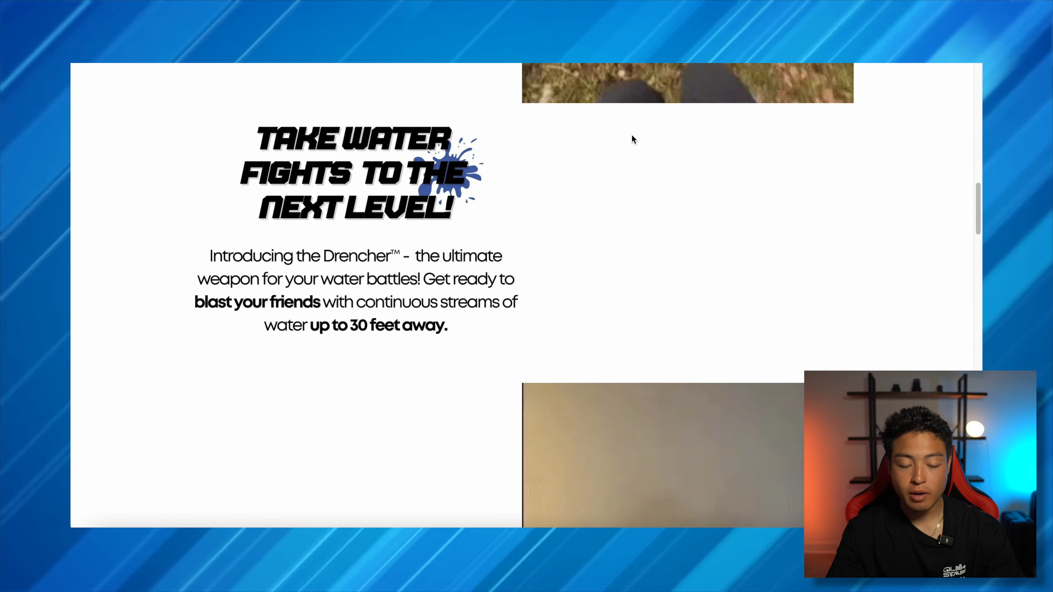
scroll(630, 360, "down", 5)
scroll(630, 359, "up", 15)
scroll(630, 360, "down", 10)
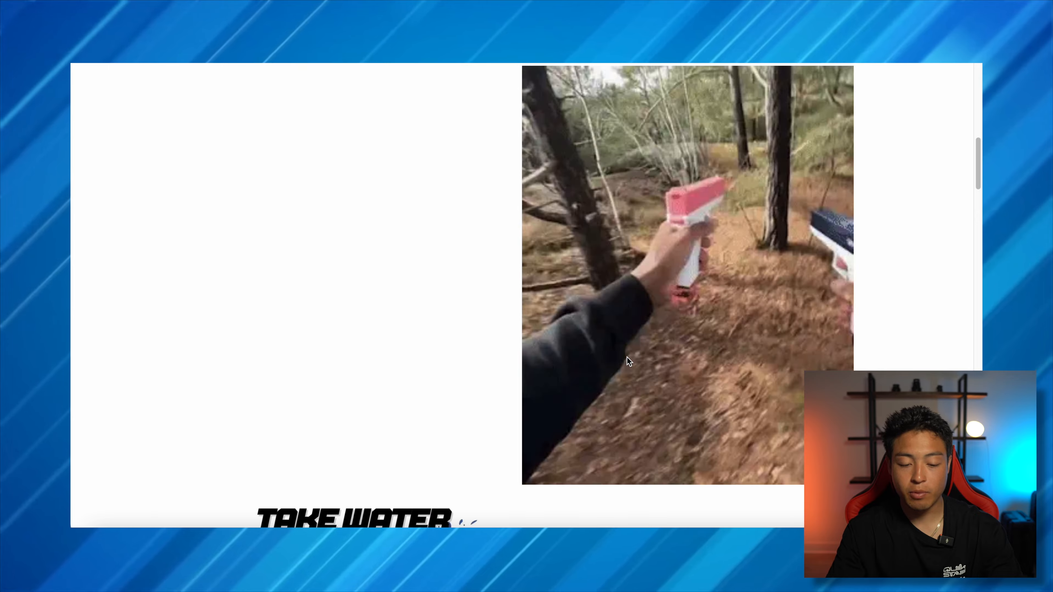
scroll(629, 361, "down", 5)
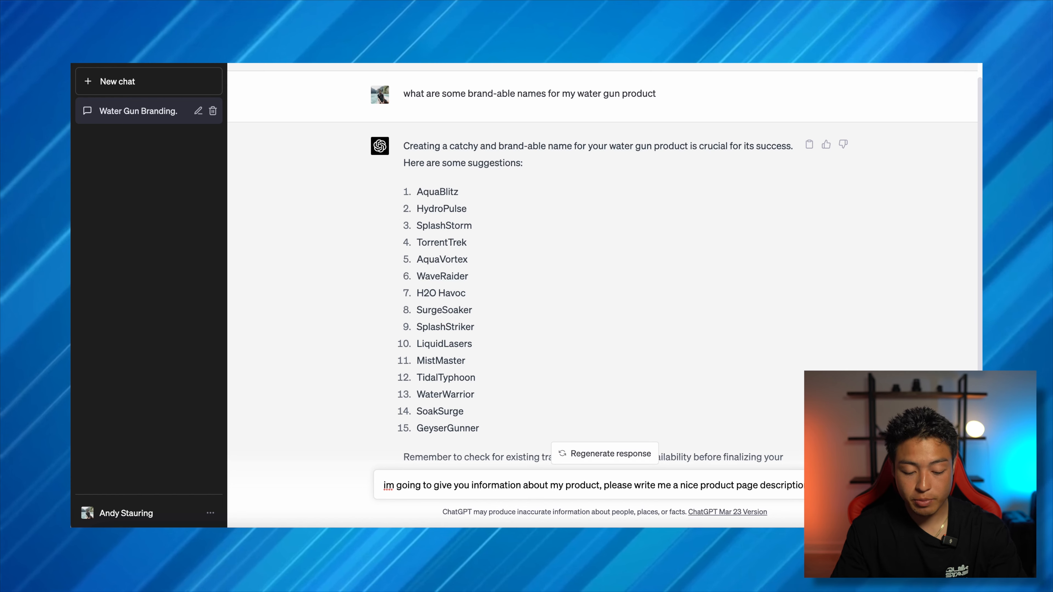
Ask ChatGPT for a product page description from the copied Amazon details, stop the answer and request a more interactive version with bullet points.
key("ctrl+v")
key("Return")
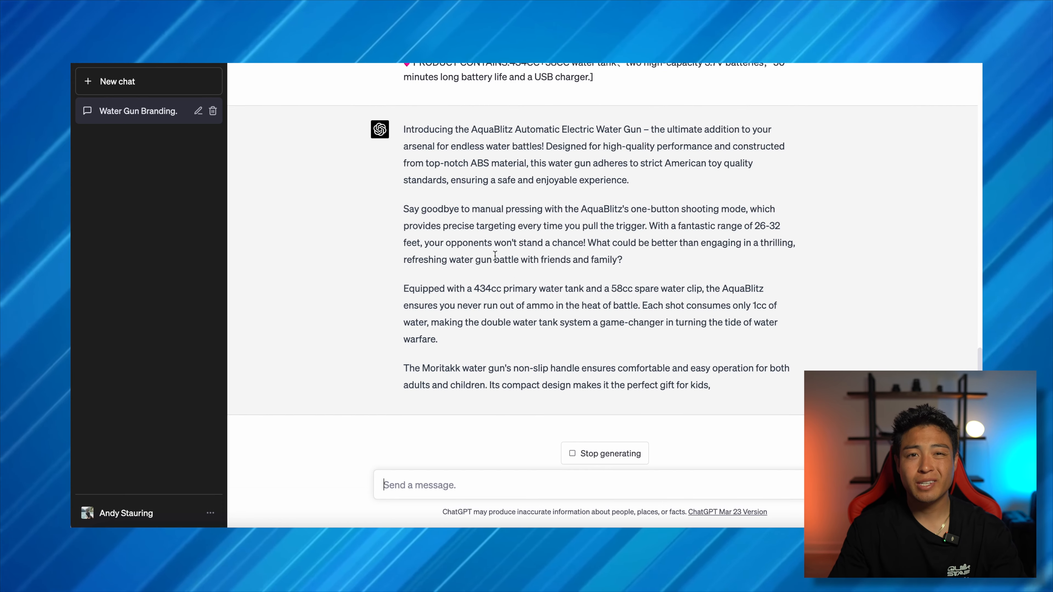
left_click(589, 460)
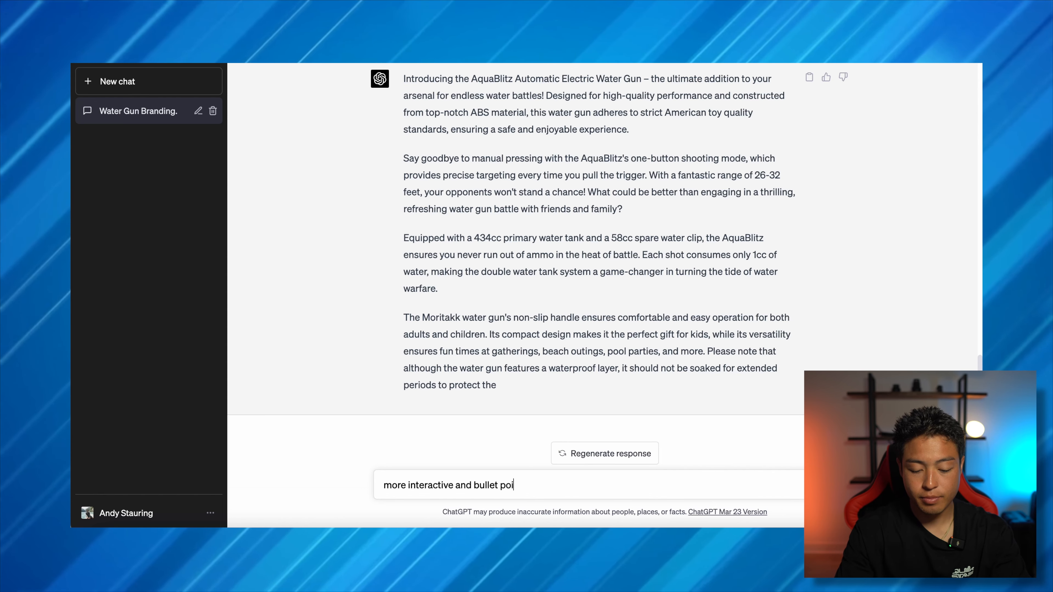
key("Return")
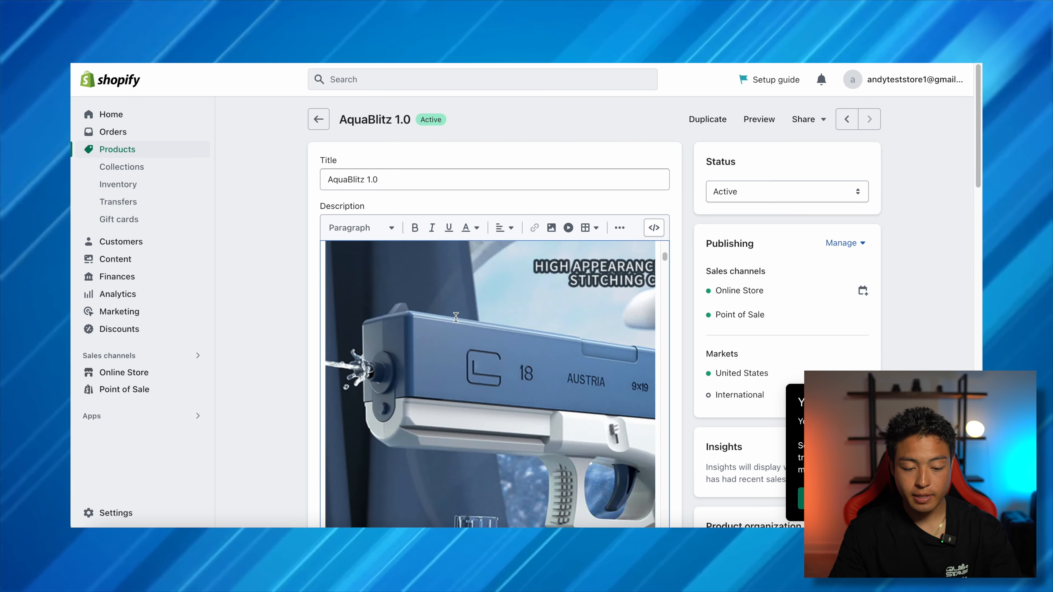
Replace the AquaBlitz 1.0 description in Shopify with the ChatGPT text and remove the stray button remnants at its end.
key("ctrl+a")
key("BackSpace")
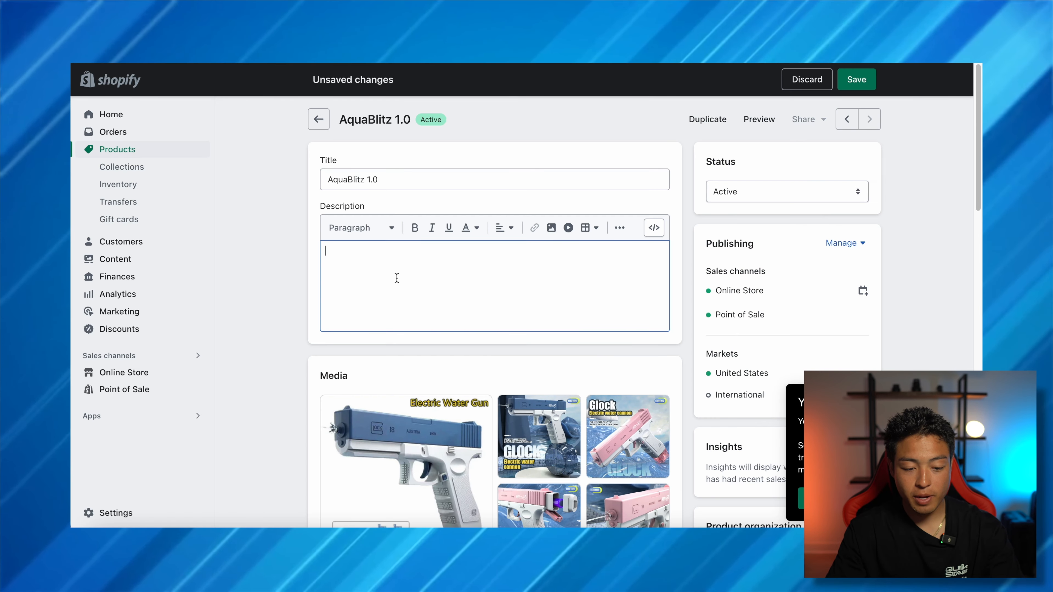
key("ctrl+v")
scroll(534, 373, "down", 3)
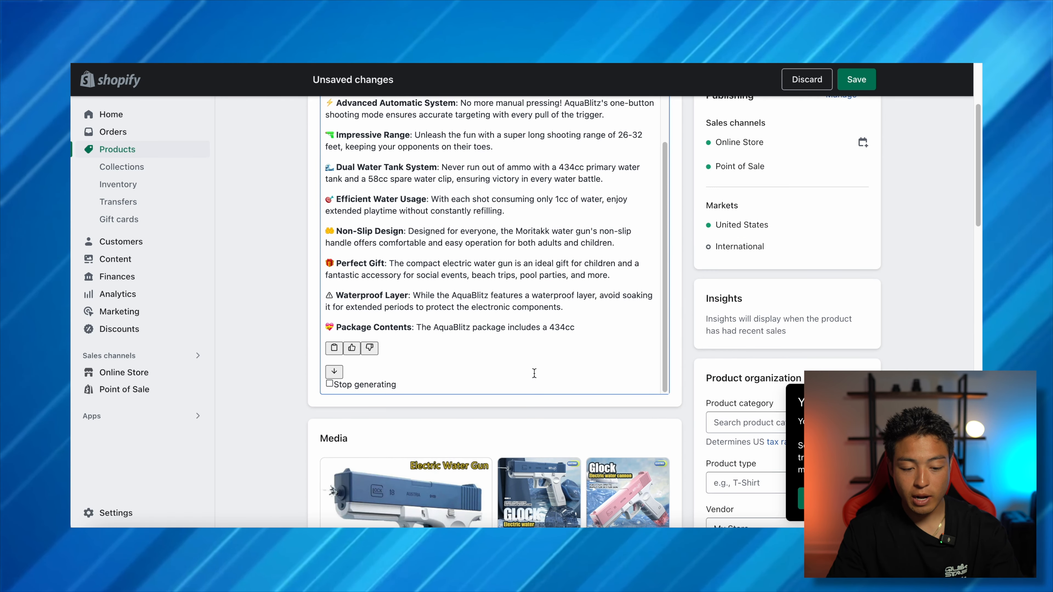
key("BackSpace")
key("BackSpace")
key("BackSpace")
key("BackSpace")
key("BackSpace")
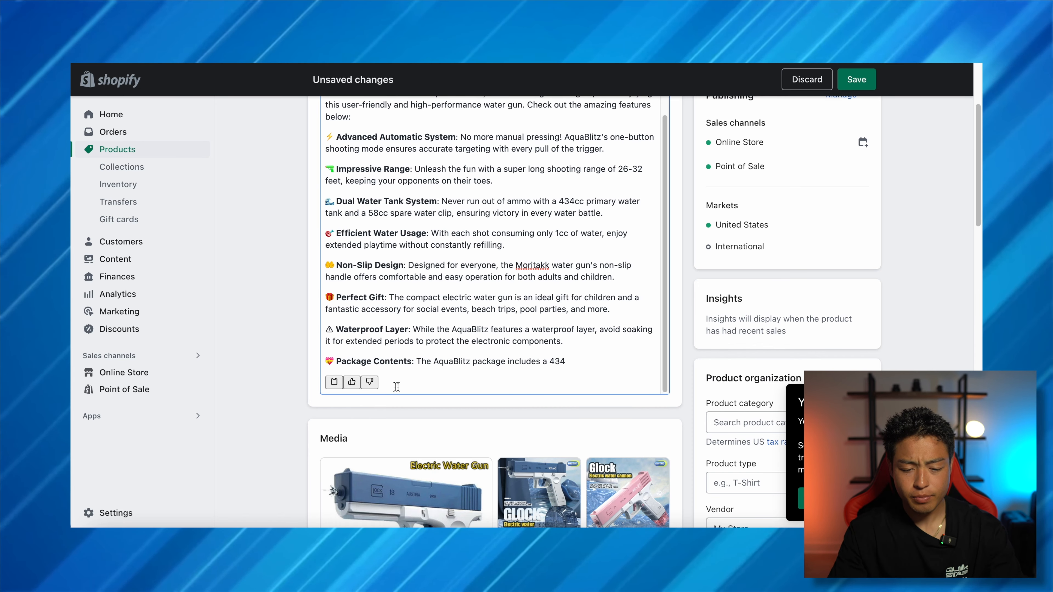
scroll(487, 376, "up", 5)
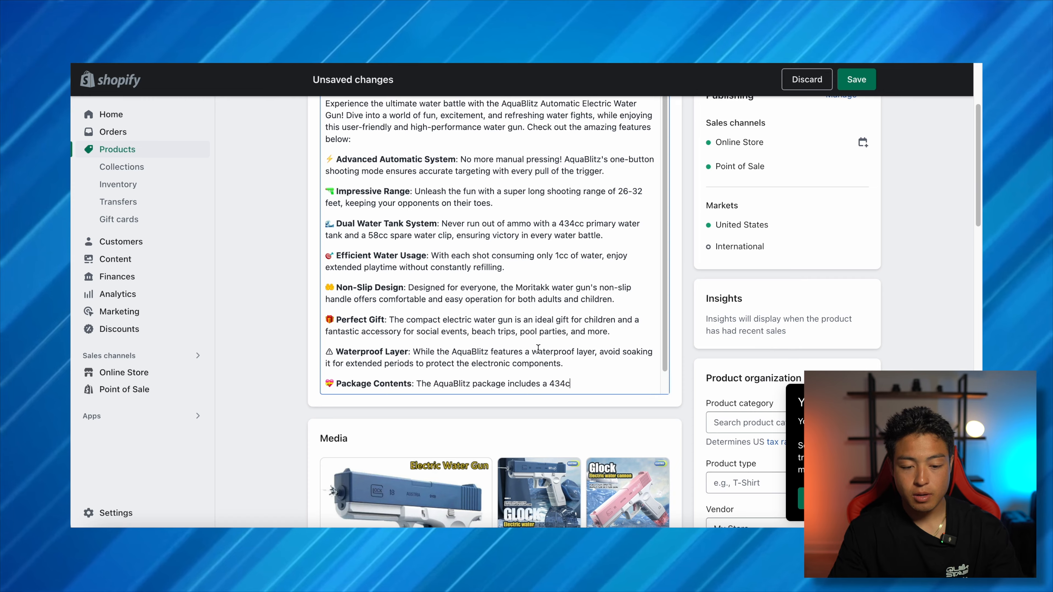
Review the product's media and variant prices, the AliExpress supplier listing, the competing Drencher page and the ChatGPT description.
scroll(524, 337, "down", 15)
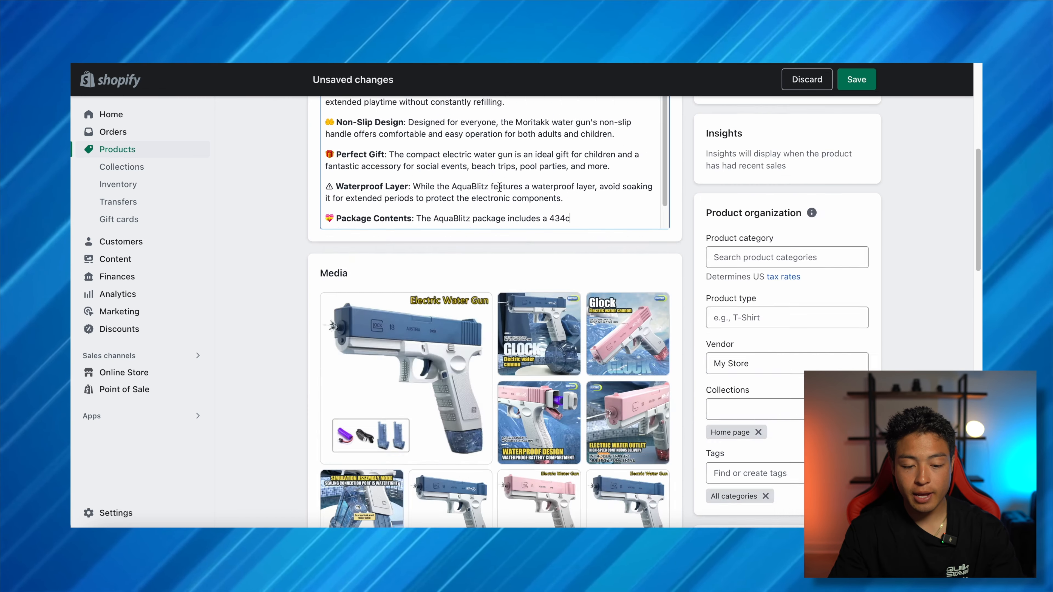
scroll(534, 272, "down", 8)
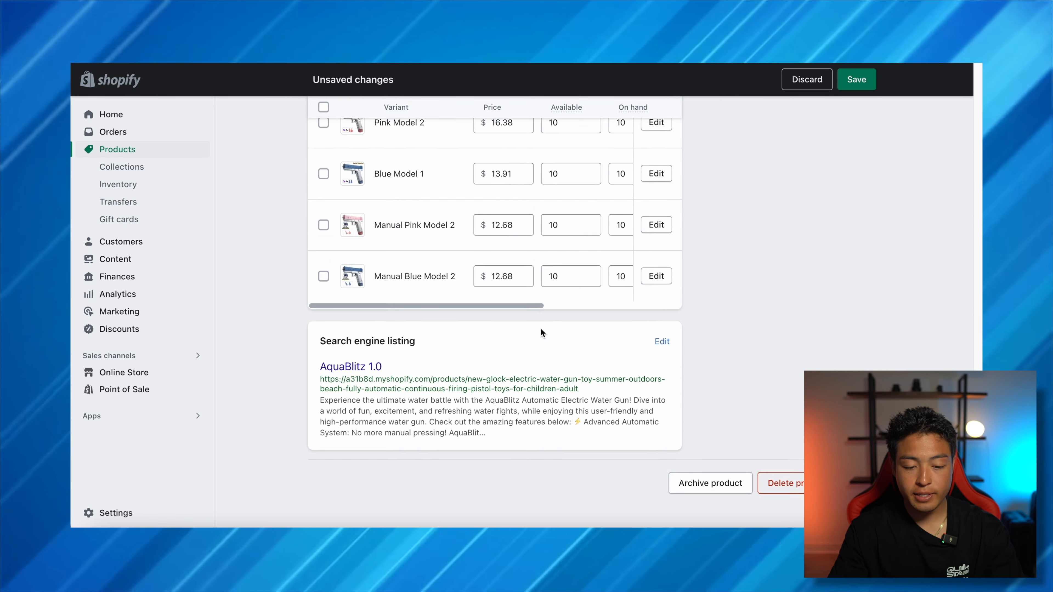
scroll(543, 332, "up", 10)
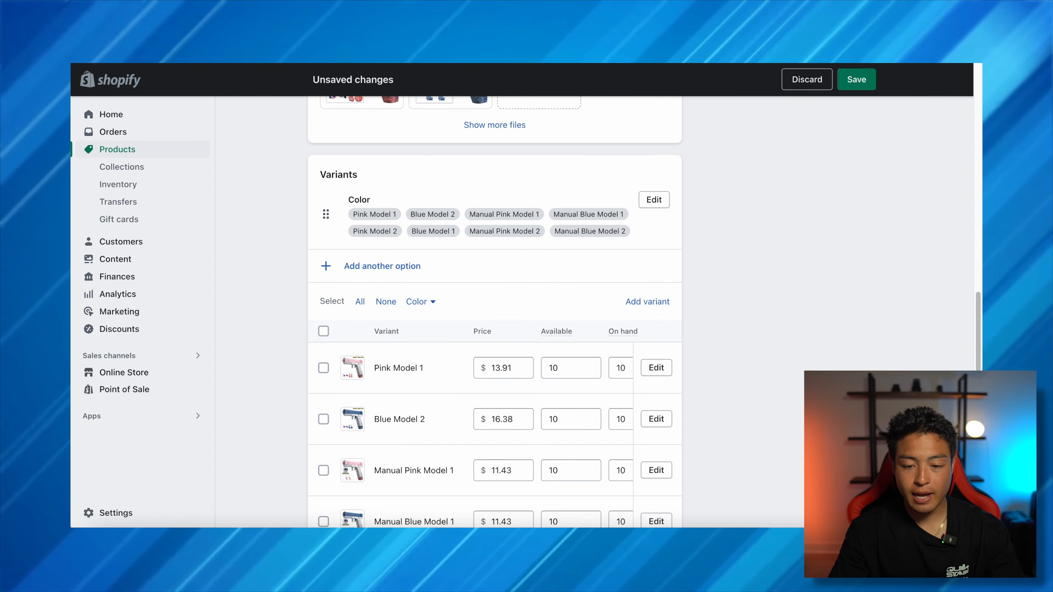
key("ctrl+Tab")
scroll(498, 291, "up", 12)
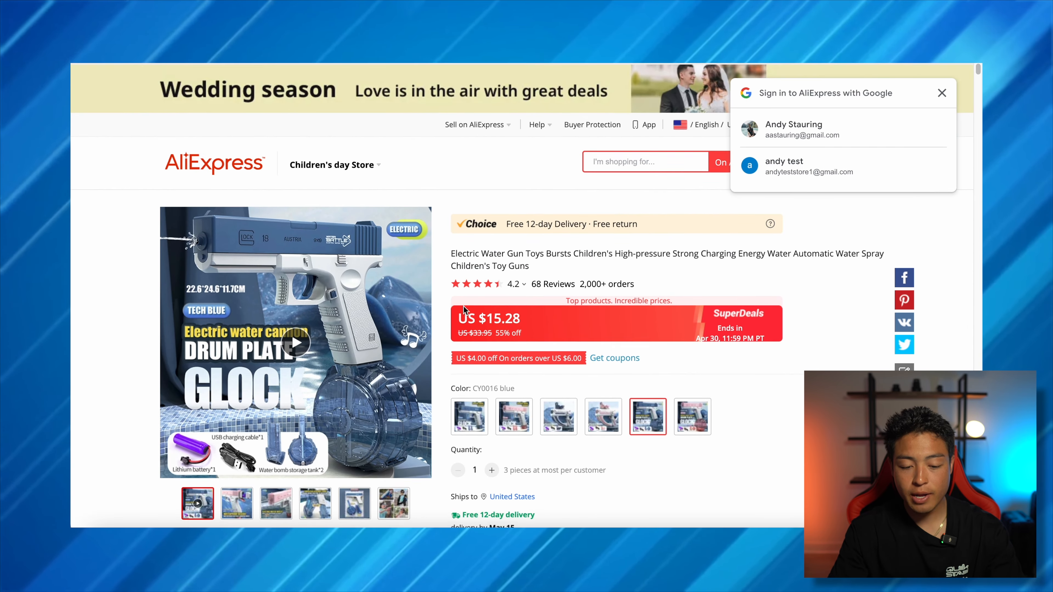
scroll(429, 88, "down", 6)
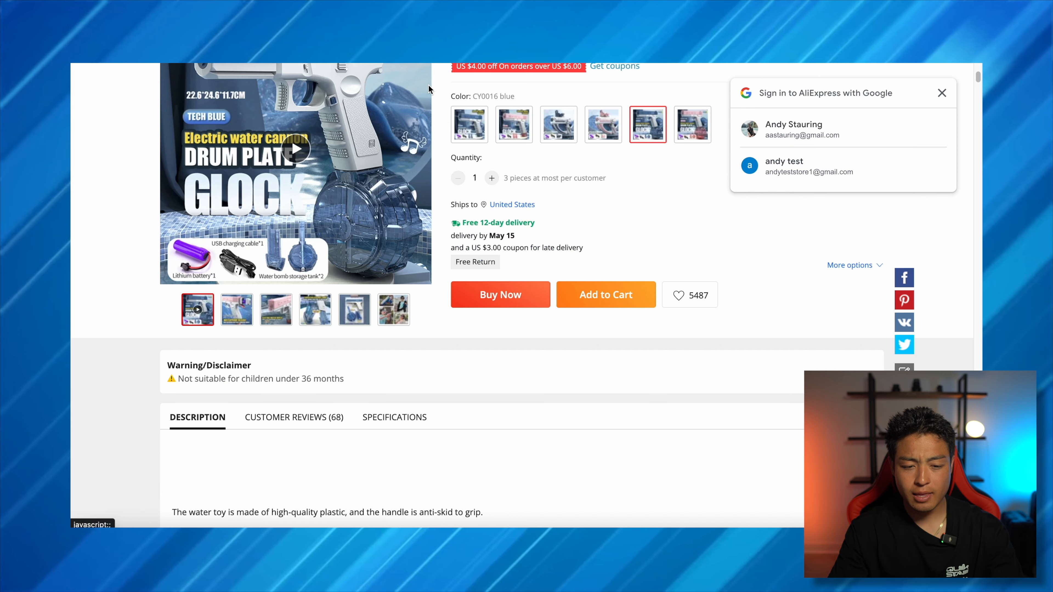
key("ctrl+Tab")
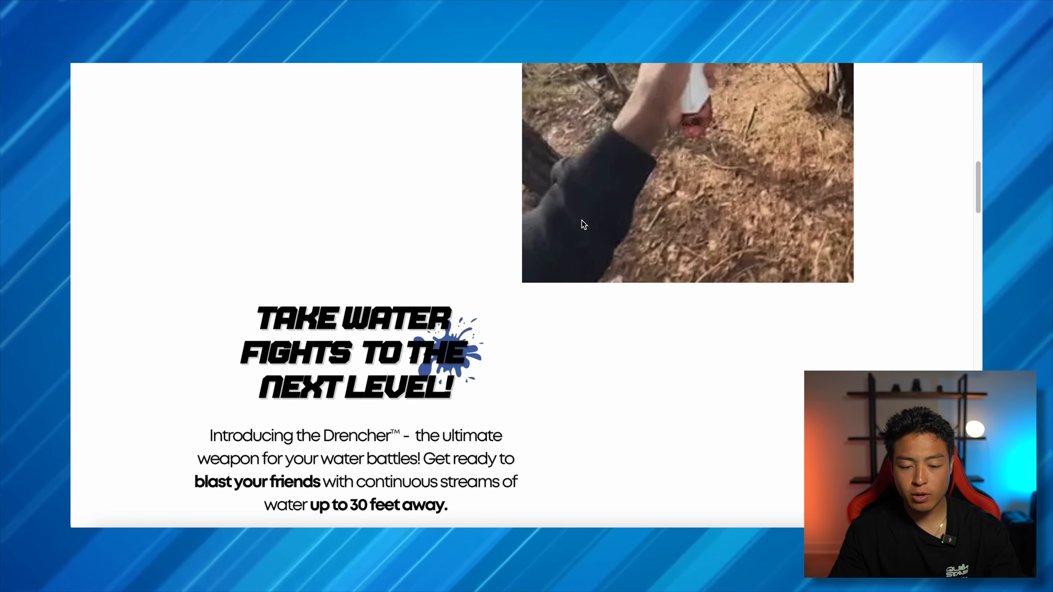
scroll(594, 351, "up", 15)
scroll(595, 351, "down", 2)
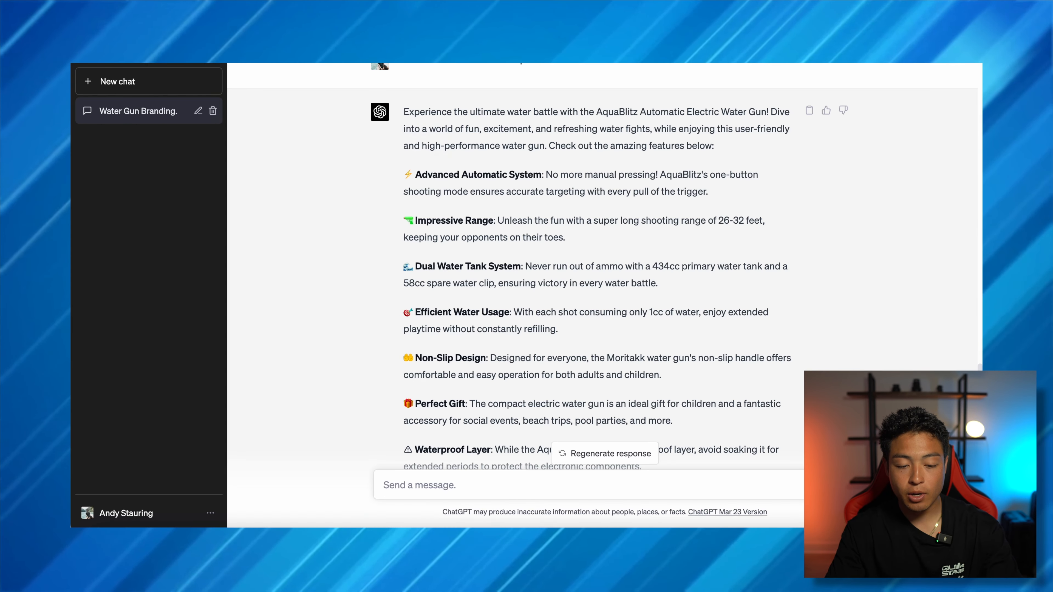
scroll(467, 360, "down", 5)
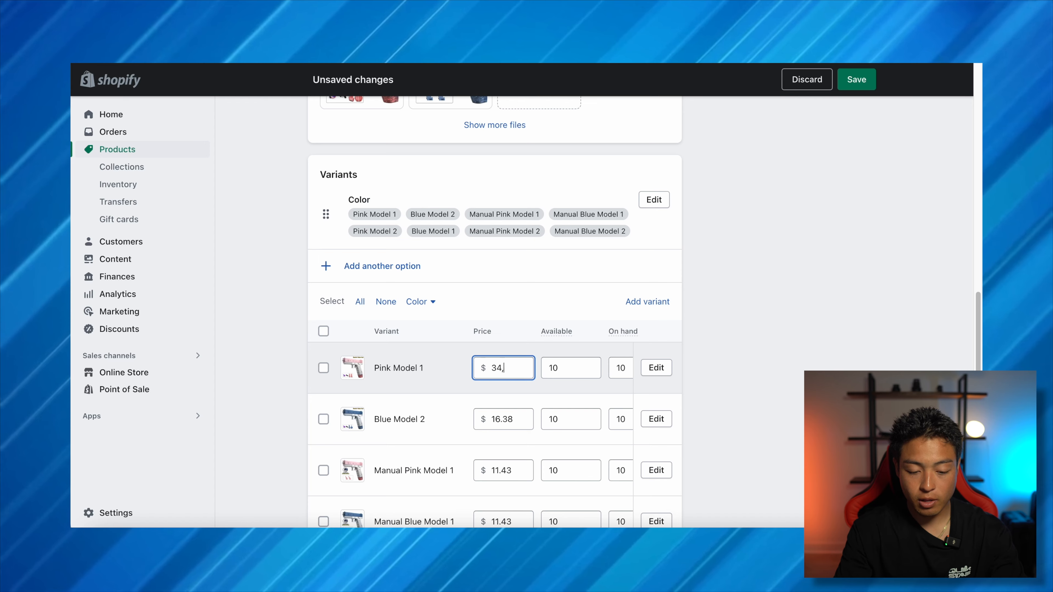
Set the price of all eight color variants of the AquaBlitz 1.0 product in Shopify to $34.99.
key("ctrl+a")
key("ctrl+c")
left_click(503, 419)
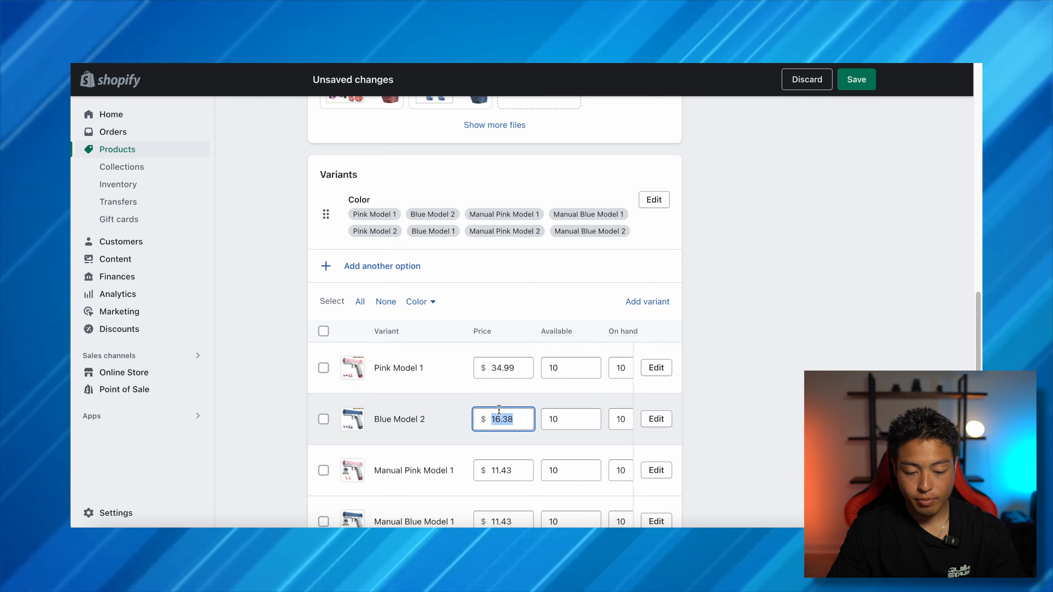
key("ctrl+v")
scroll(503, 419, "down", 5)
left_click(500, 339)
key("ctrl+v")
left_click(502, 289)
key("ctrl+v")
left_click(502, 391)
key("ctrl+v")
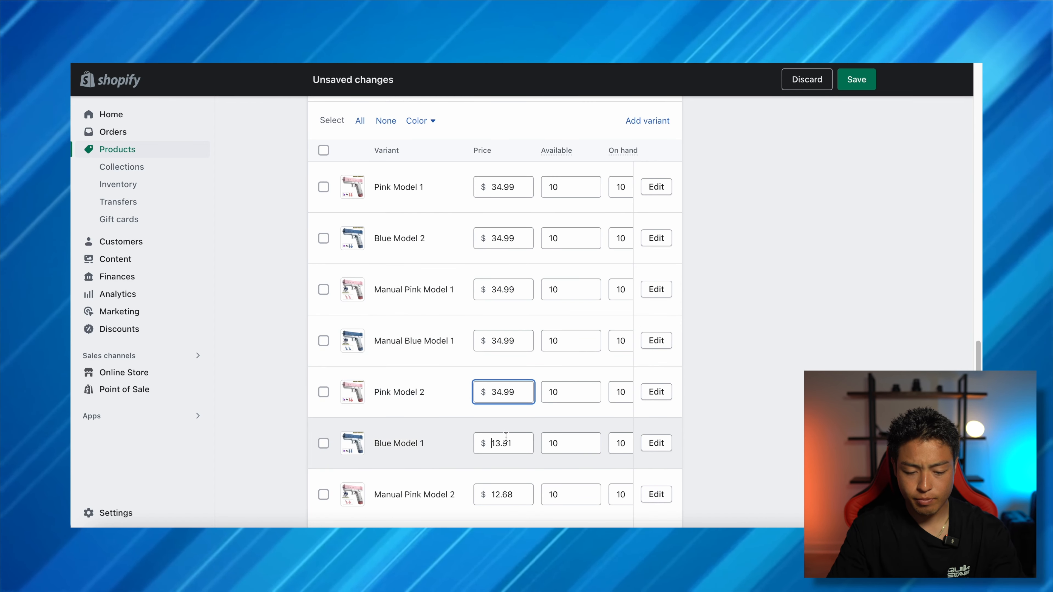
left_click(502, 443)
key("ctrl+v")
left_click(501, 494)
key("ctrl+v")
left_click(500, 393)
key("ctrl+v")
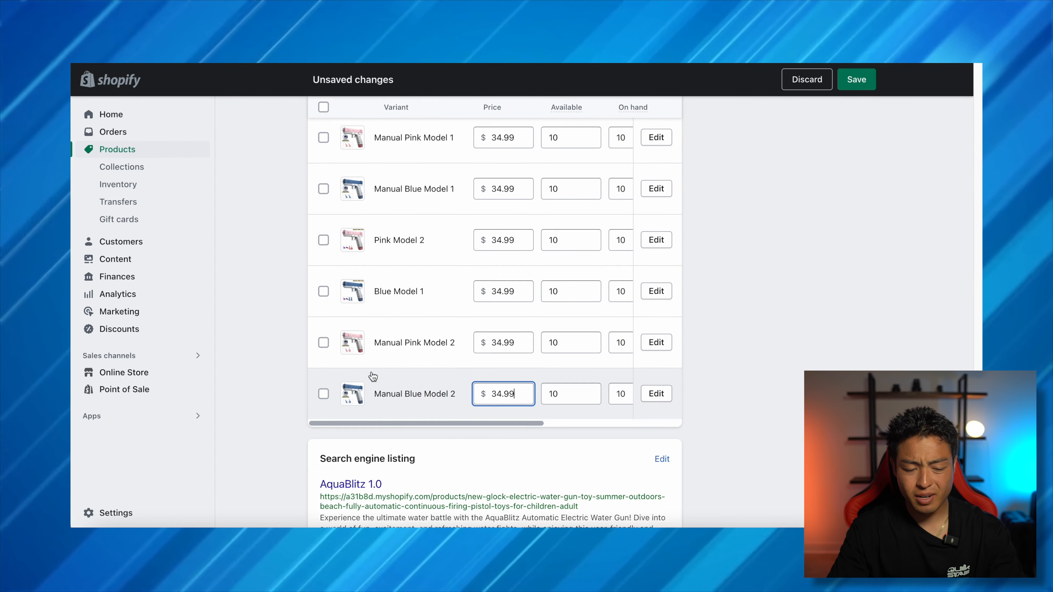
Select and delete the four pink variants: Pink Model 1, Pink Model 2, Manual Pink Model 1 and Manual Pink Model 2.
scroll(327, 394, "up", 1)
left_click(324, 392)
left_click(324, 267)
scroll(324, 267, "up", 2)
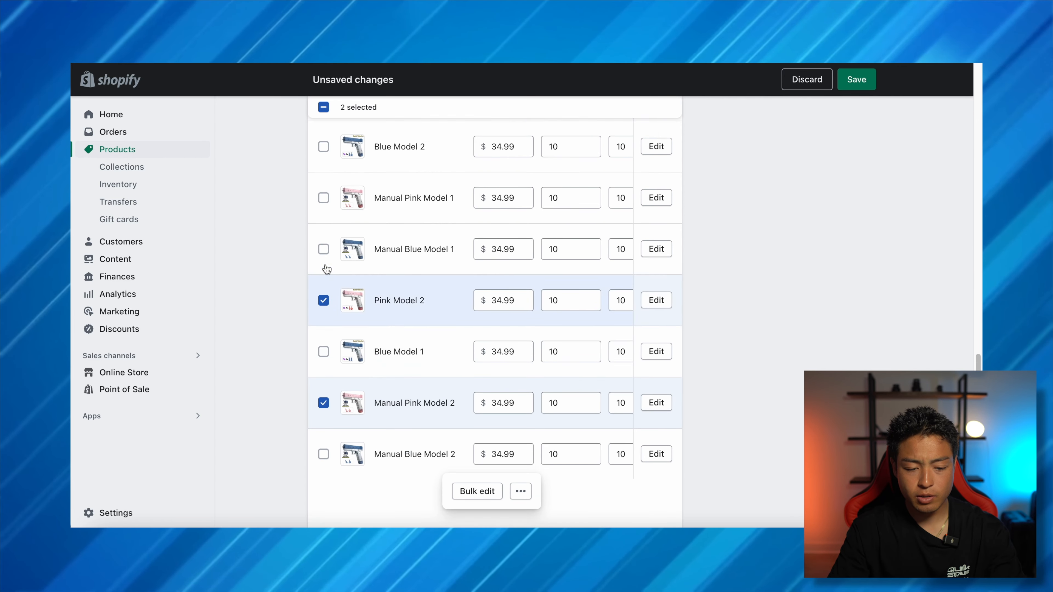
left_click(324, 218)
scroll(326, 220, "up", 3)
left_click(324, 243)
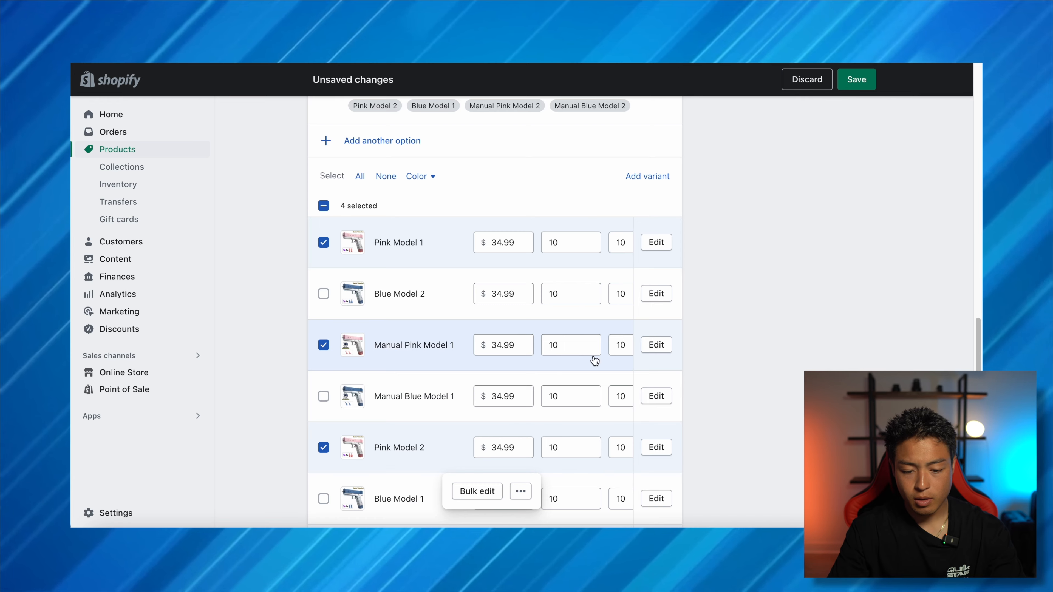
scroll(595, 359, "right", 5)
left_click(661, 242)
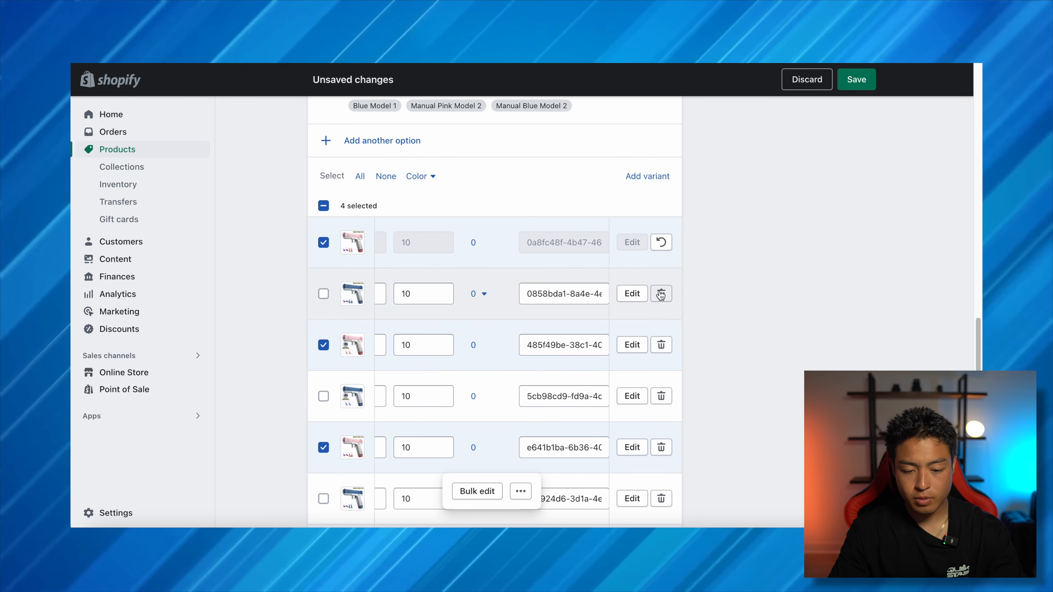
scroll(661, 294, "down", 2)
left_click(661, 290)
left_click(661, 392)
scroll(661, 393, "down", 2)
left_click(662, 392)
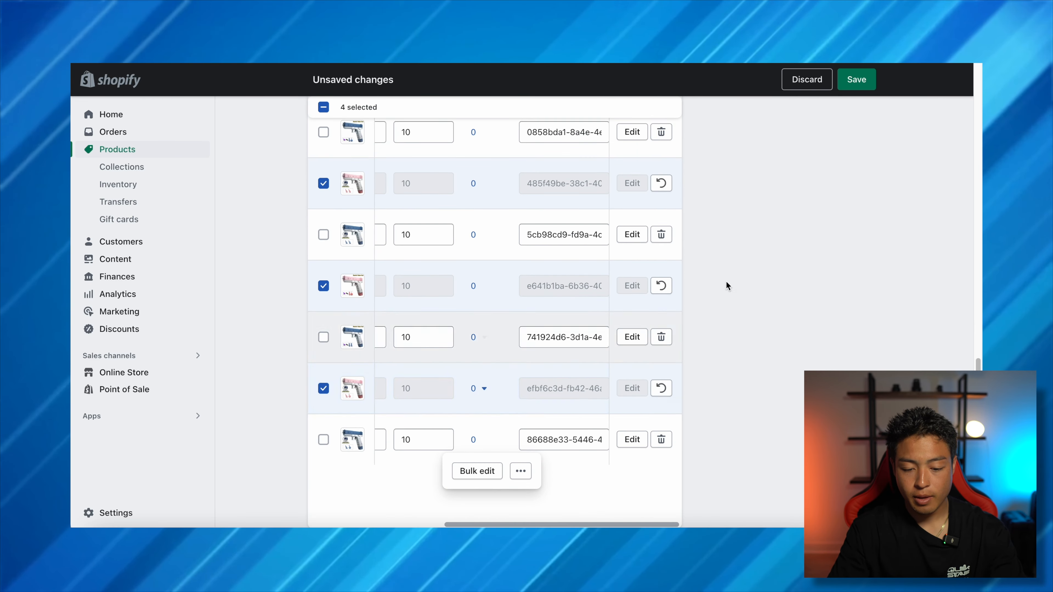
Save the AquaBlitz 1.0 product and confirm the deletion of its four pink variants.
scroll(661, 385, "down", 4)
left_click(857, 79)
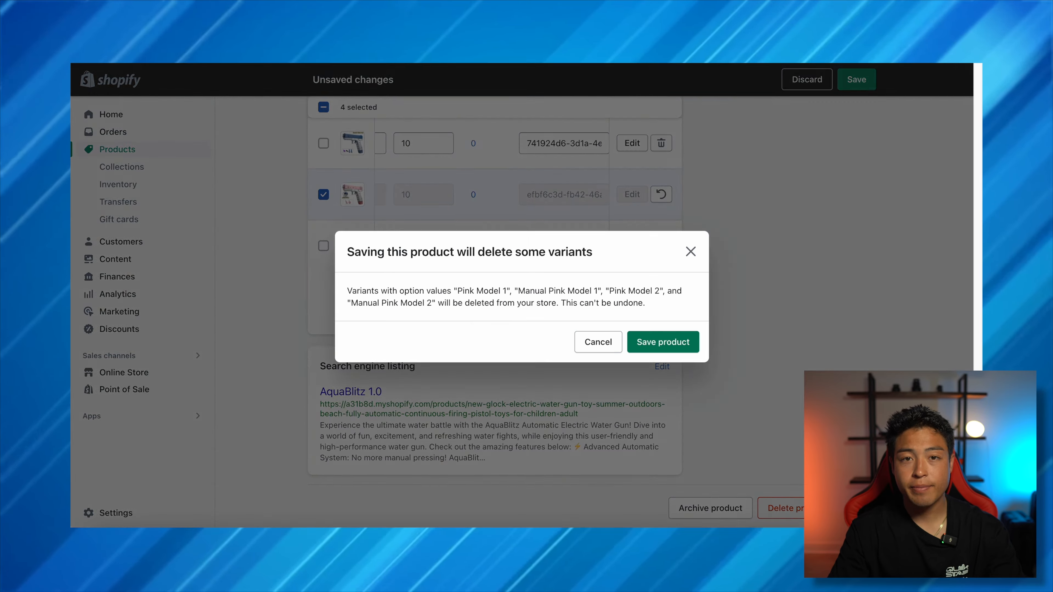
left_click(662, 341)
scroll(552, 270, "down", 10)
scroll(552, 270, "up", 10)
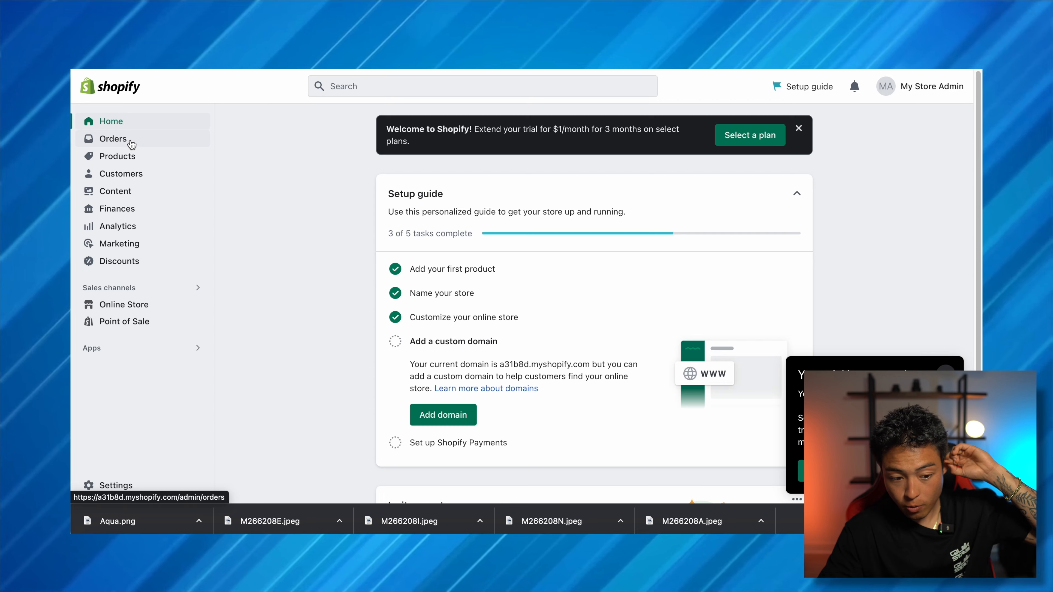
Open the AquaBlitz 1.0 product from the product list and review its description, media and color variants.
left_click(134, 160)
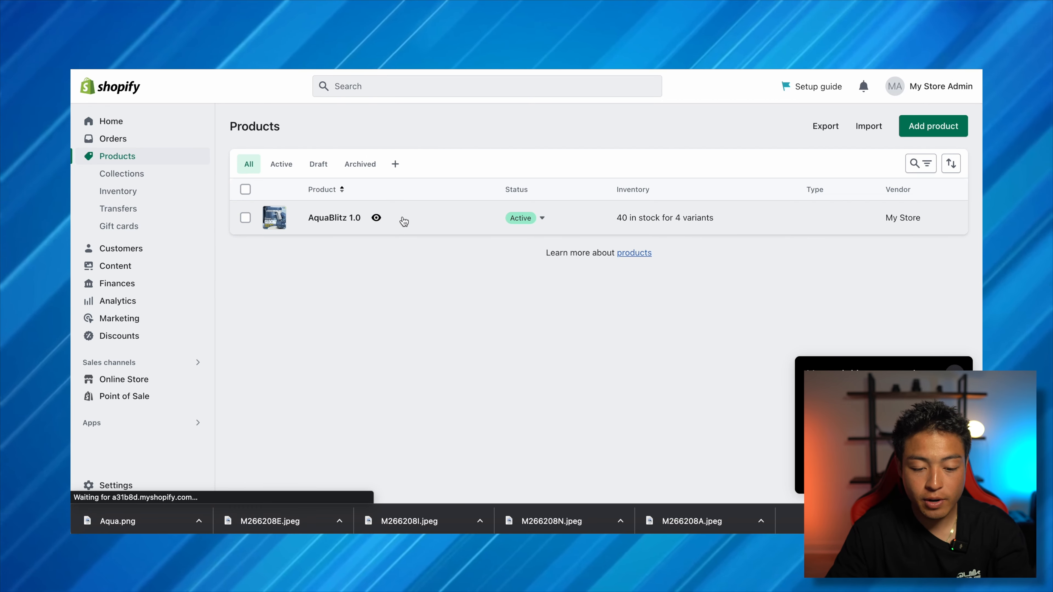
left_click(402, 223)
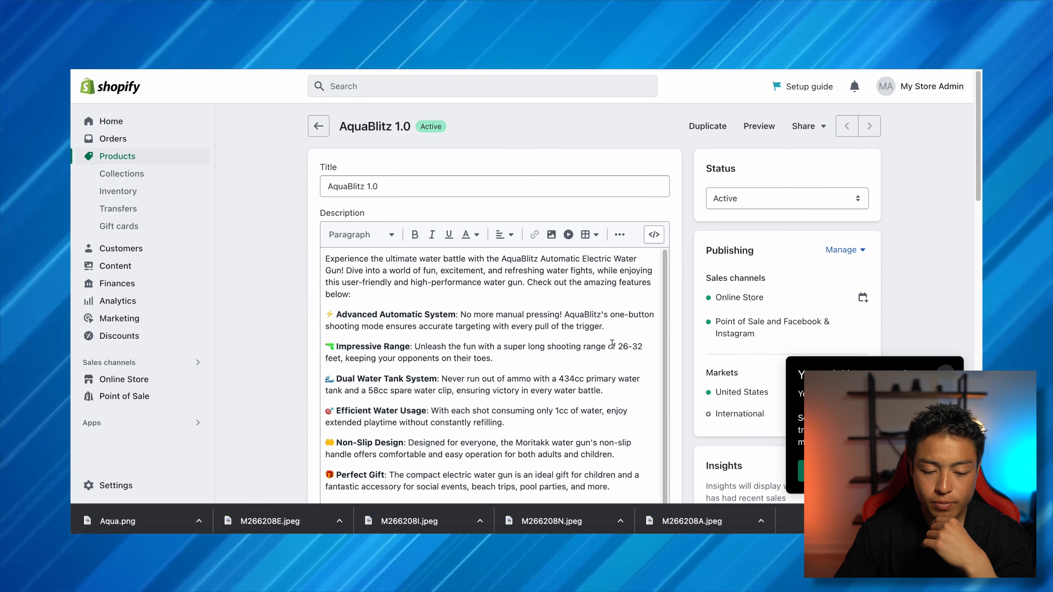
scroll(612, 344, "down", 10)
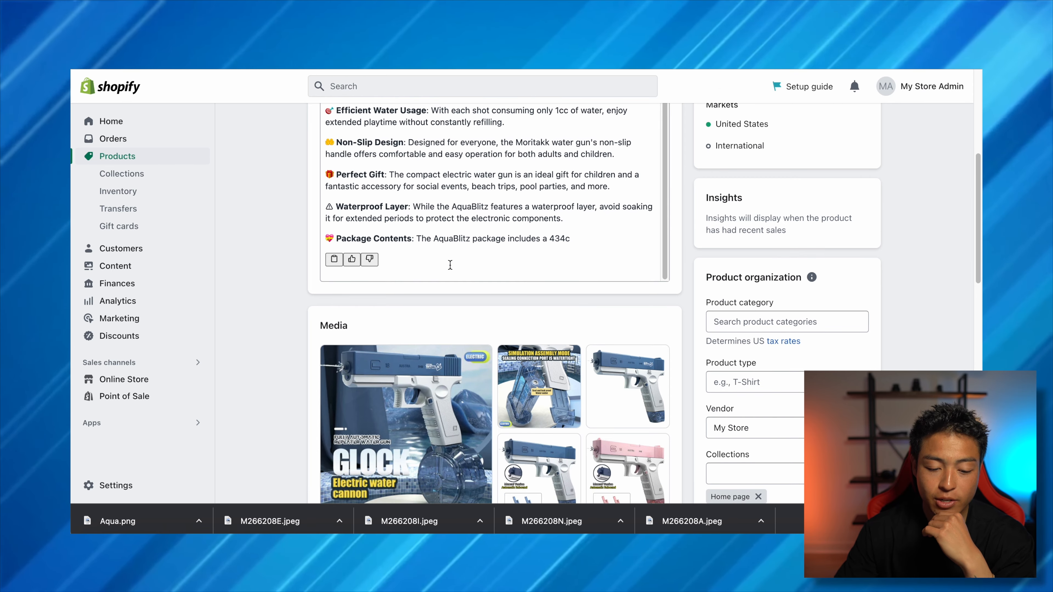
scroll(451, 264, "down", 6)
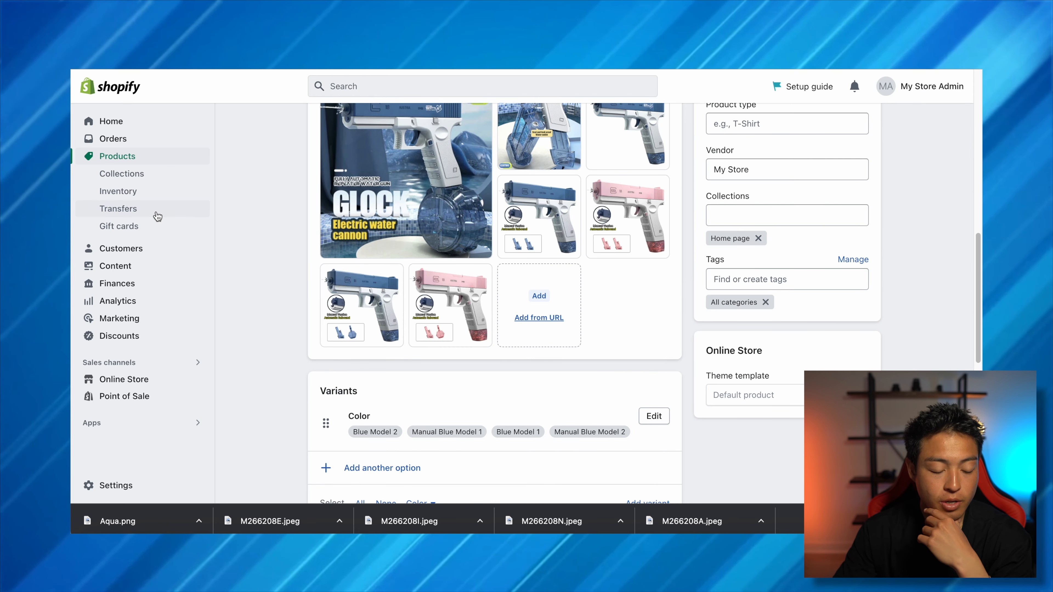
Open the Refresh theme for customization and inspect the home page's announcement text and main slide.
left_click(139, 386)
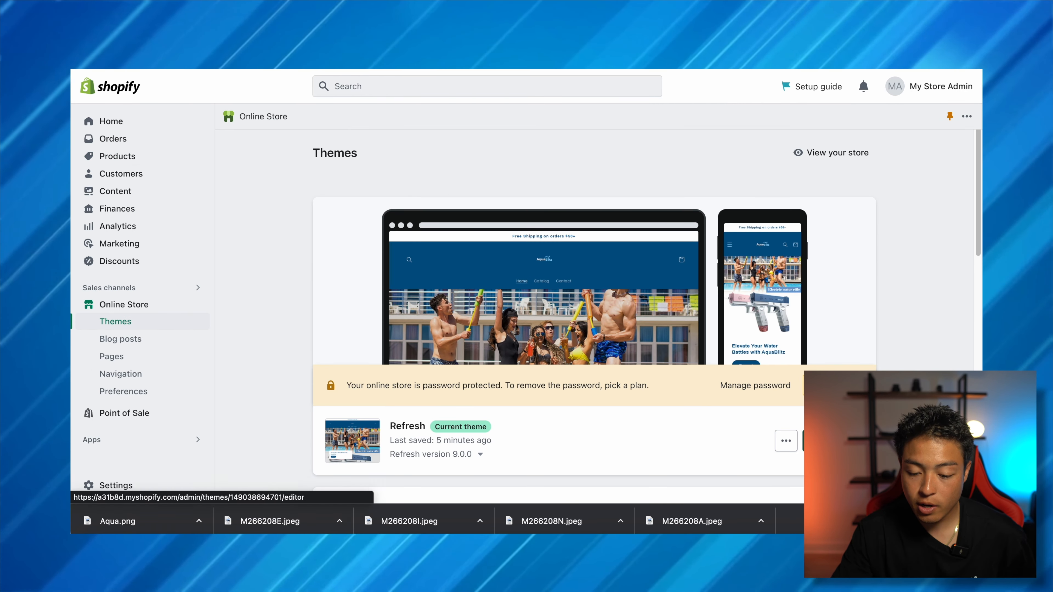
left_click(551, 219)
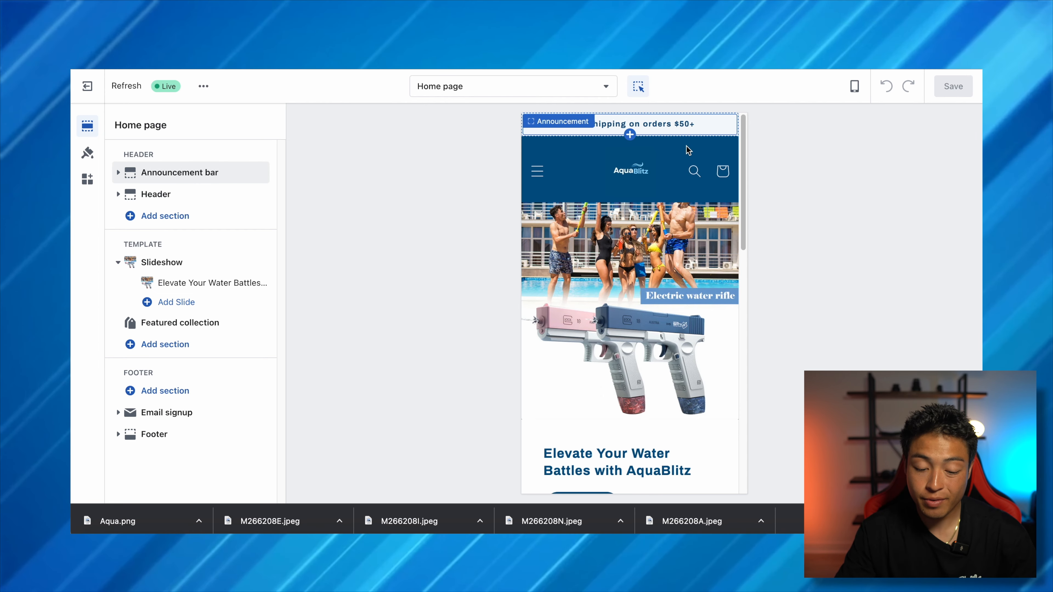
scroll(638, 307, "down", 5)
scroll(538, 247, "up", 5)
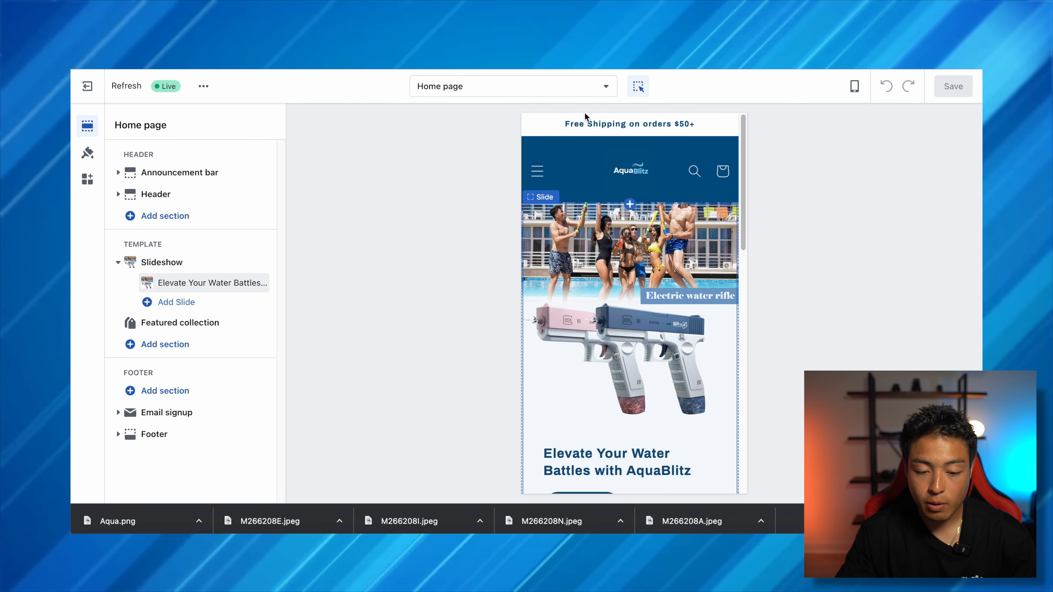
left_click(589, 120)
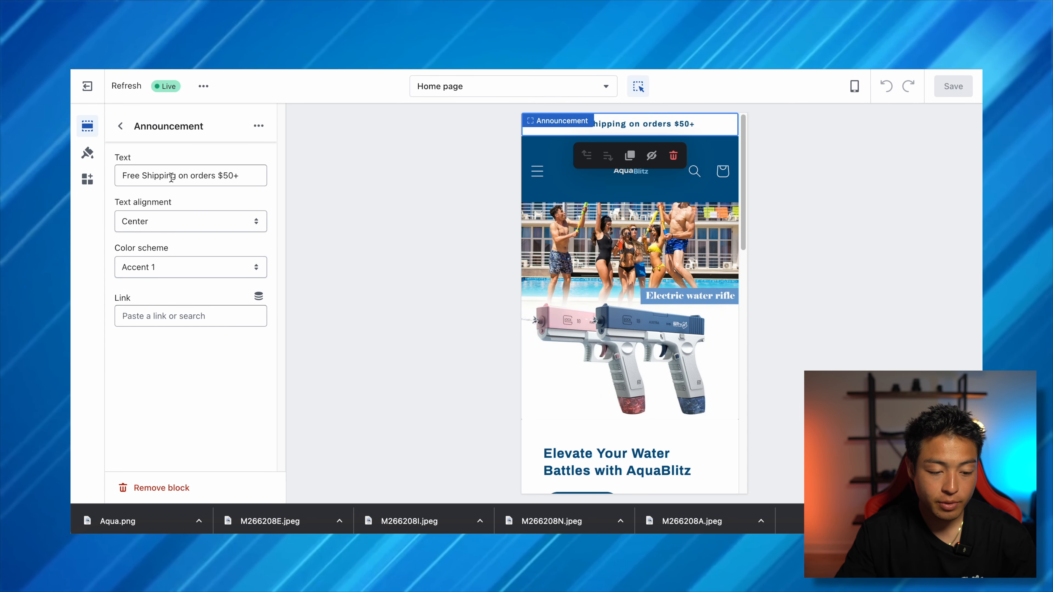
left_click(121, 127)
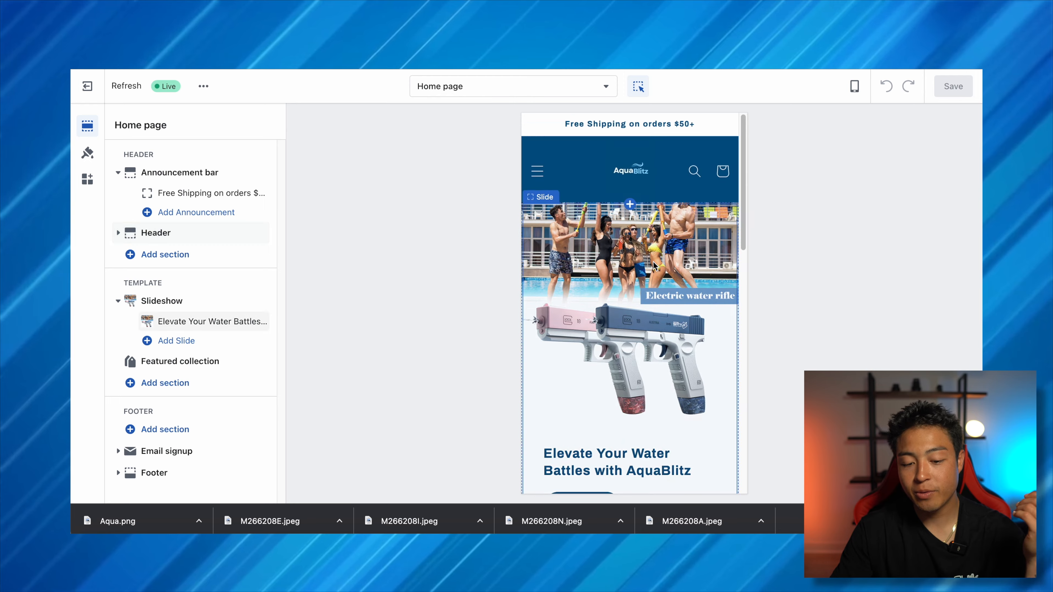
left_click(654, 266)
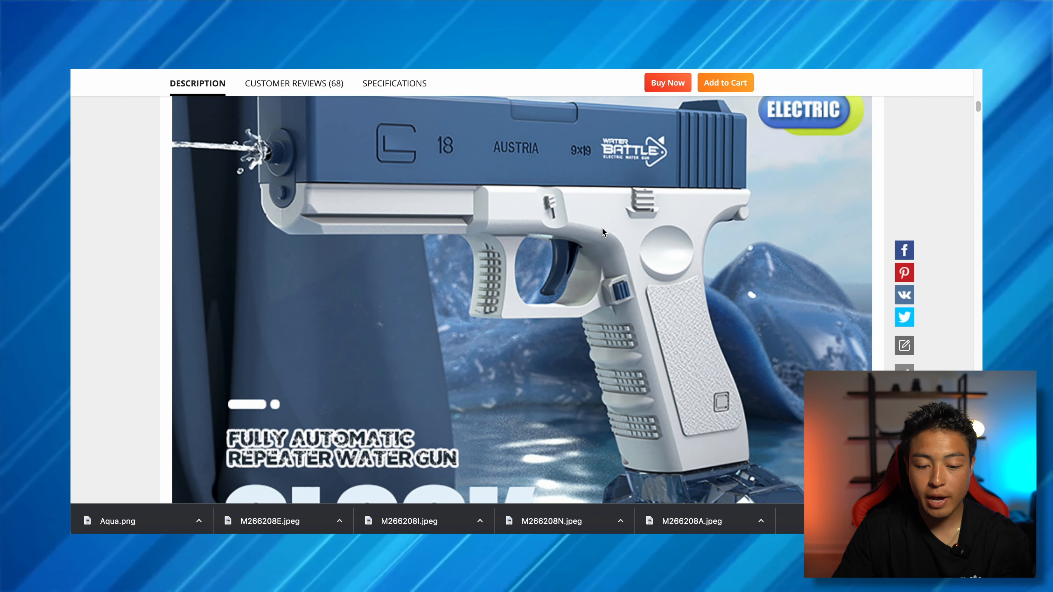
Look through the water gun's description images on the AliExpress supplier listing for branding material.
scroll(701, 303, "up", 15)
scroll(702, 307, "down", 20)
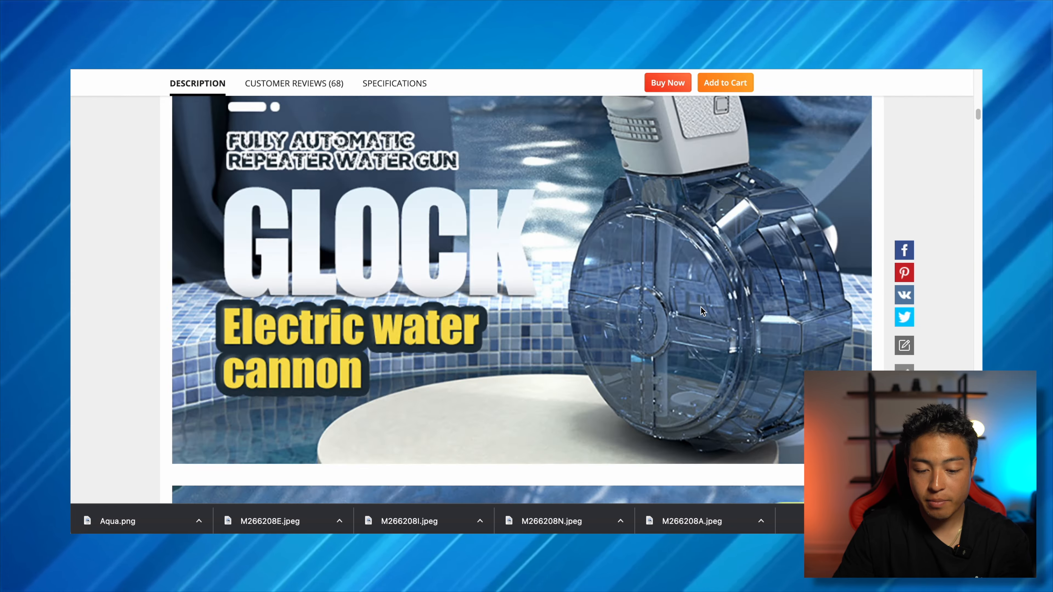
scroll(714, 315, "down", 20)
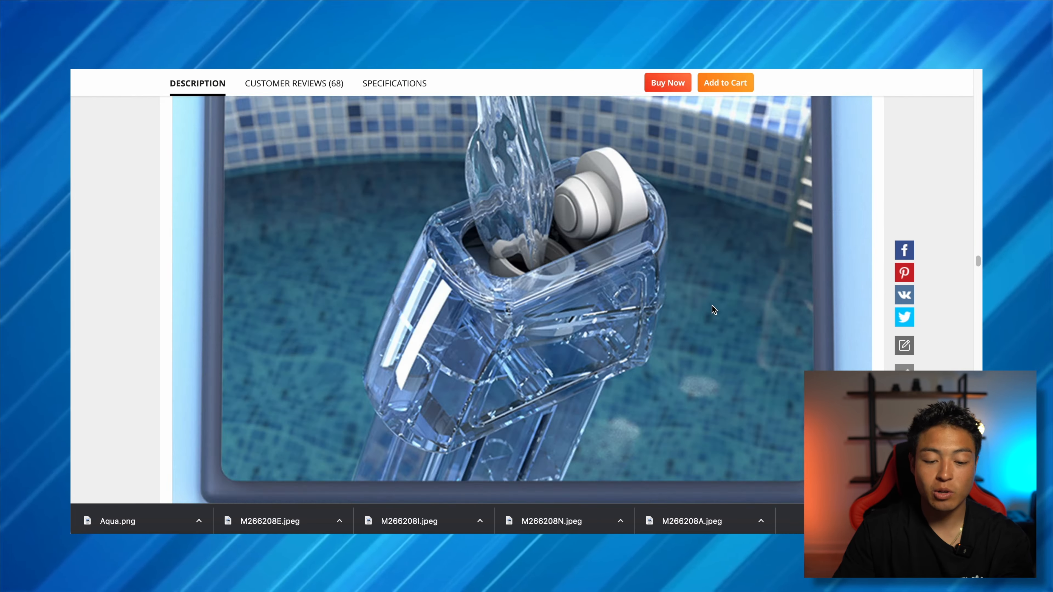
scroll(709, 307, "up", 15)
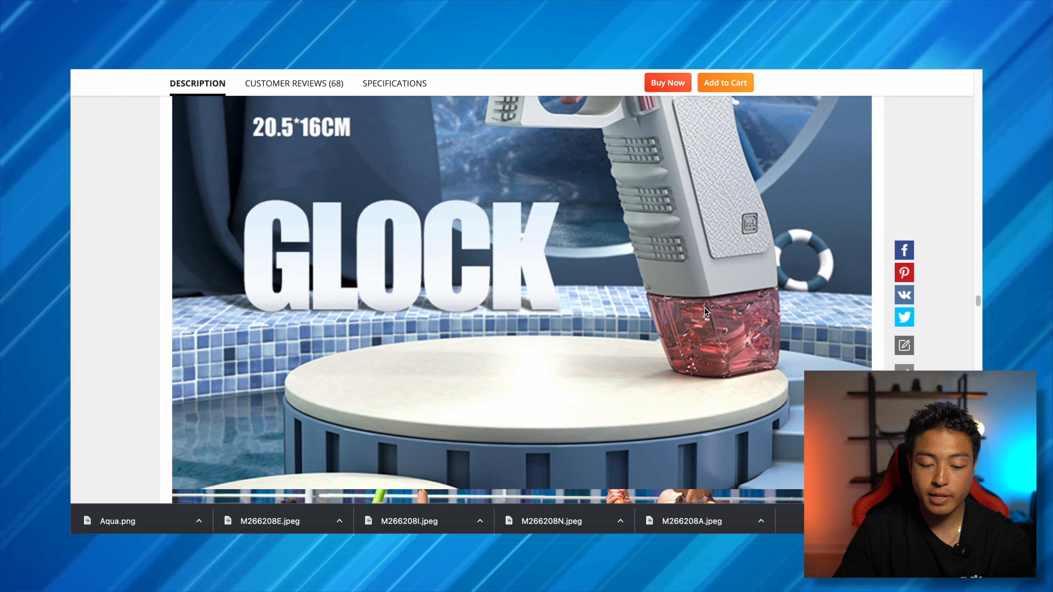
scroll(599, 348, "down", 8)
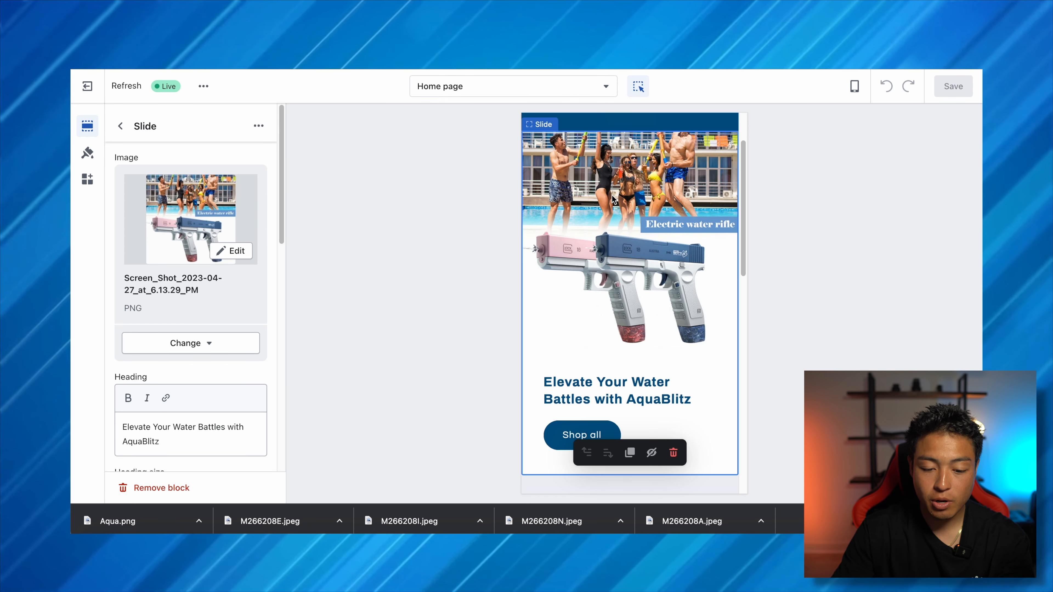
Examine the home page slide, the Drencher store's home page and its Powered Water Gun product page for layout ideas.
scroll(622, 276, "down", 4)
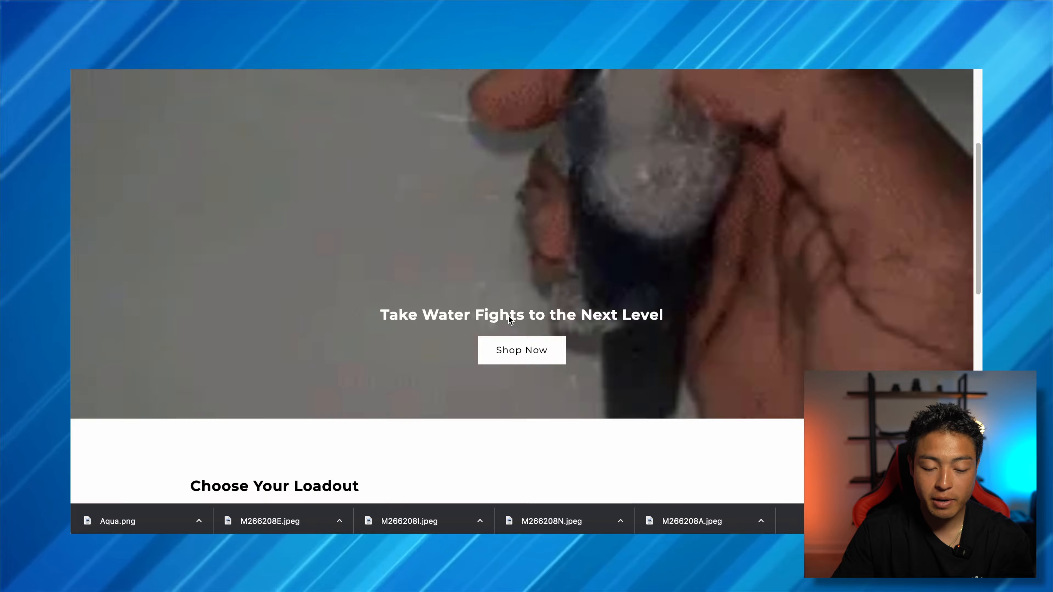
scroll(475, 295, "down", 15)
scroll(476, 295, "up", 20)
scroll(418, 377, "down", 2)
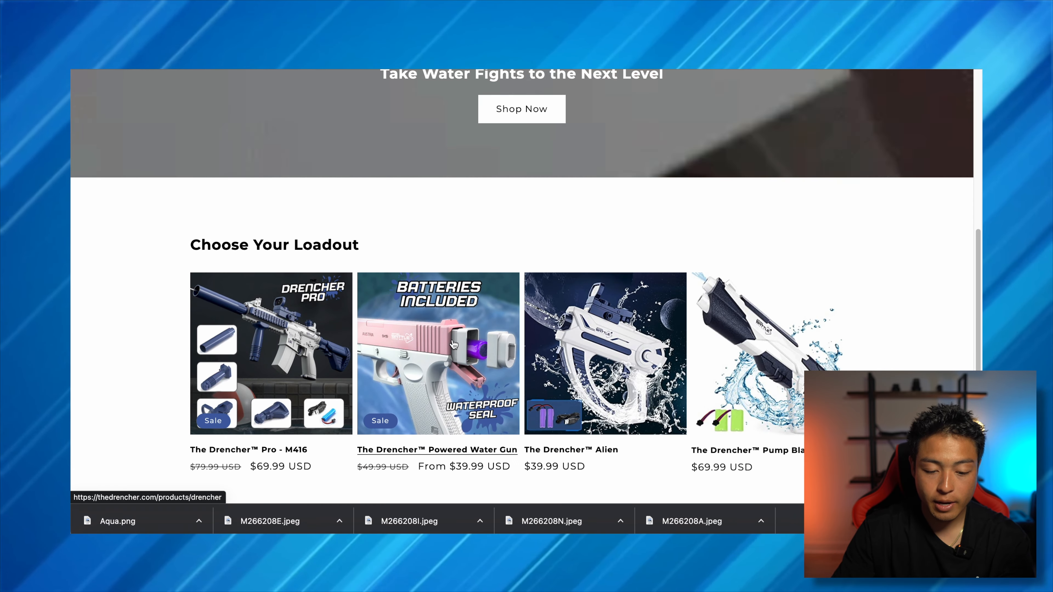
left_click(418, 377)
scroll(618, 365, "down", 15)
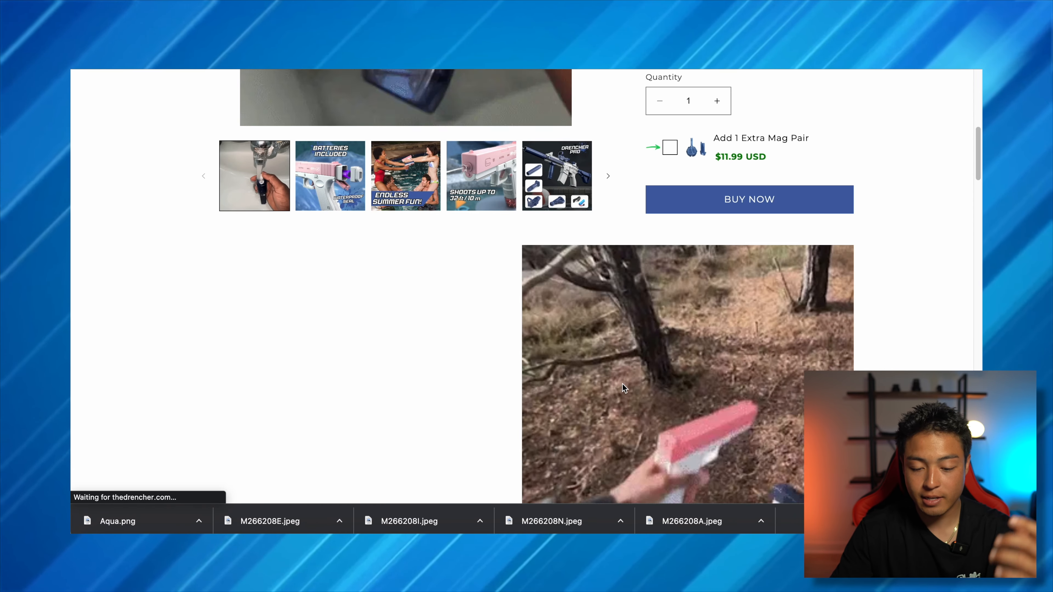
scroll(669, 321, "up", 15)
left_click(336, 130)
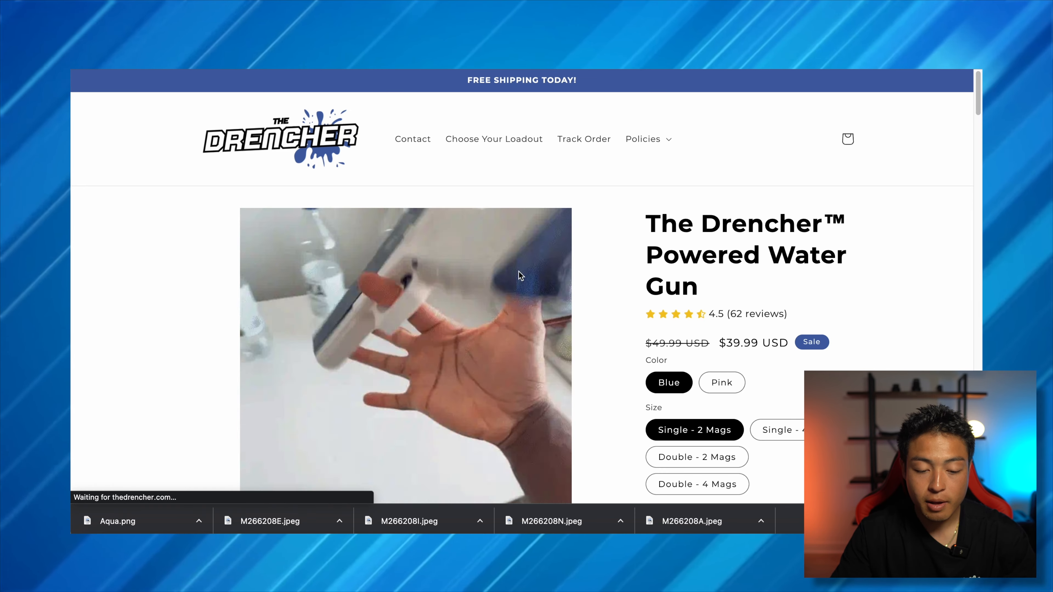
scroll(503, 294, "down", 10)
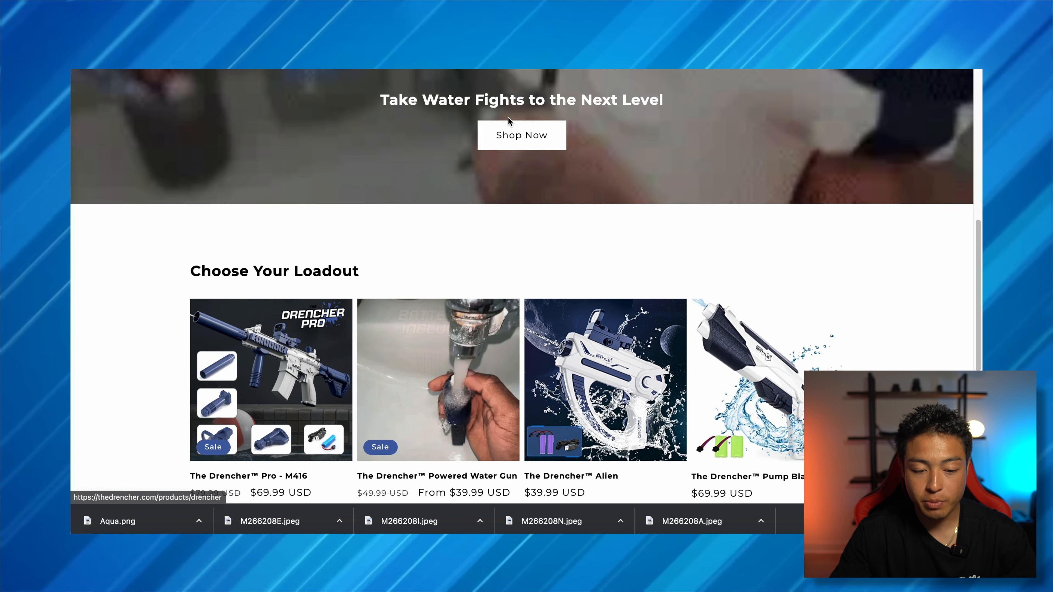
Compare Drencher's headline "Take Water Fights to the Next Level" with ChatGPT's version "Elevate Your Water Battles with AquaBlitz".
triple_click(514, 101)
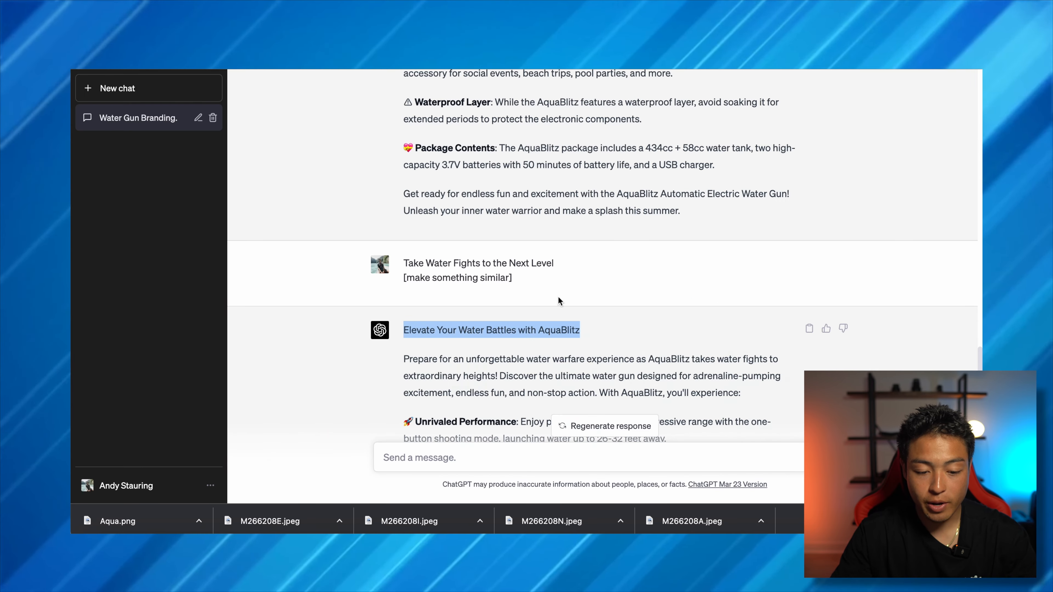
scroll(551, 332, "up", 3)
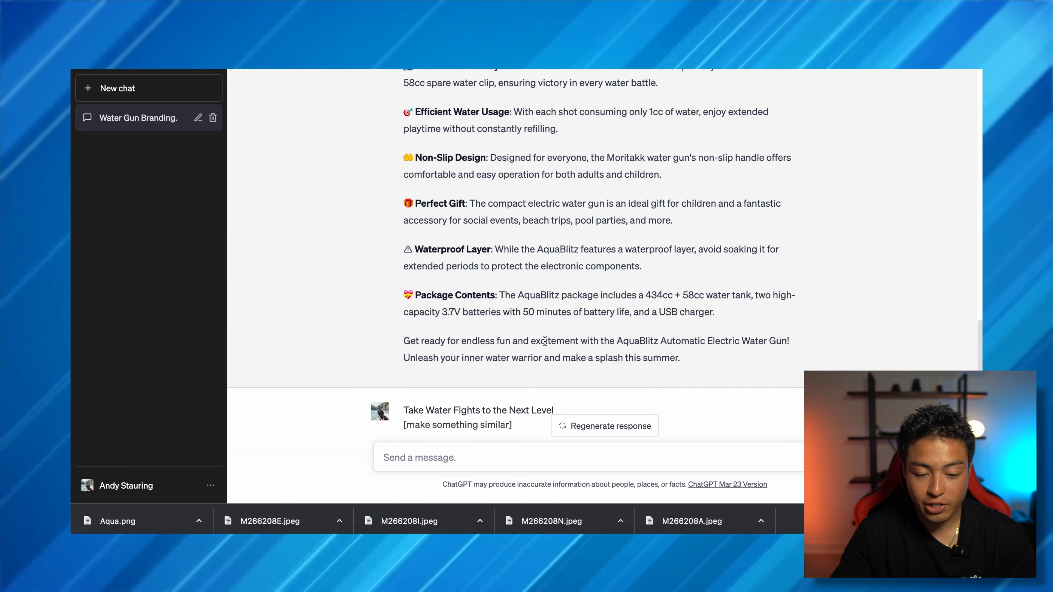
scroll(544, 341, "down", 15)
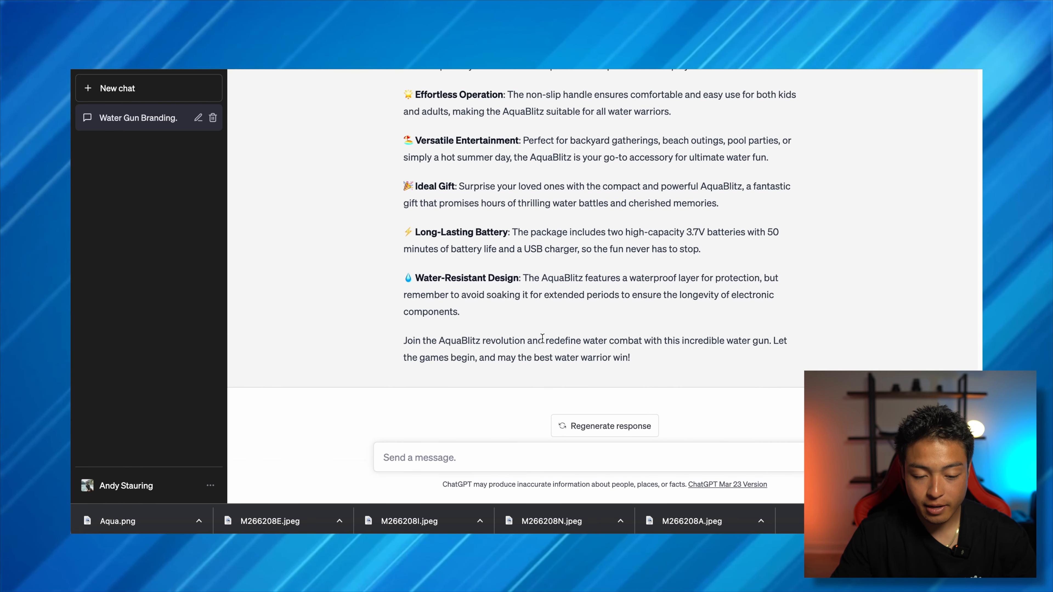
scroll(505, 294, "up", 10)
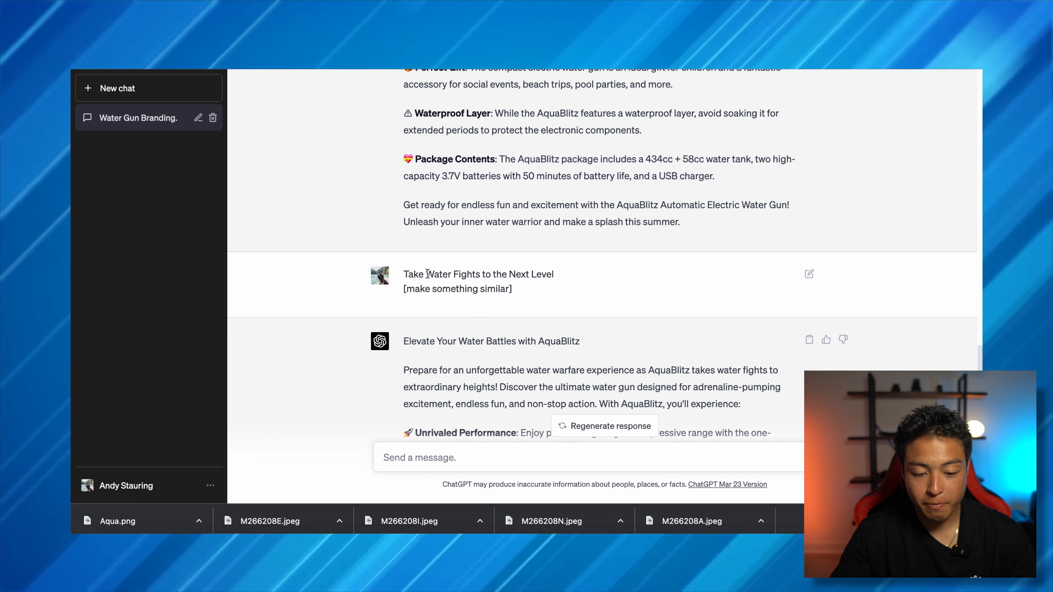
triple_click(427, 275)
scroll(503, 315, "down", 2)
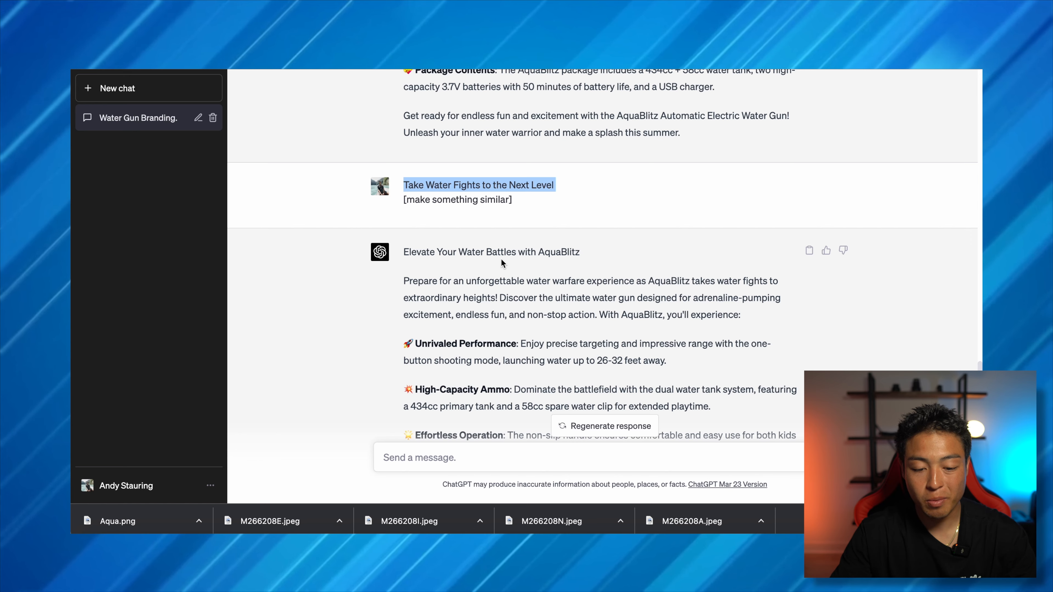
triple_click(538, 253)
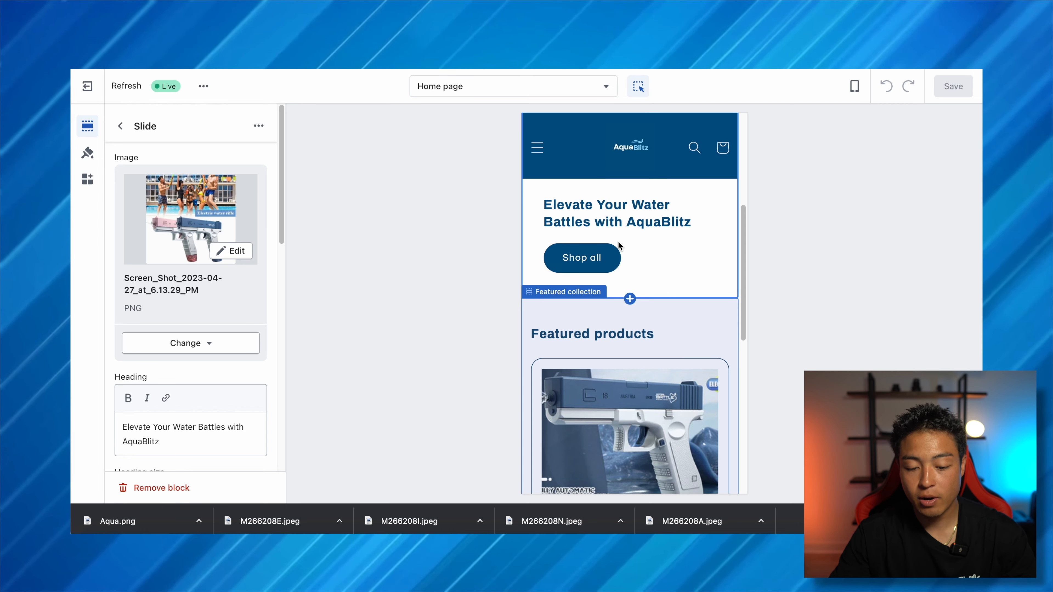
Review the AquaBlitz home page's slide and featured products against the Drencher store's "Choose Your Loadout" product section.
scroll(672, 394, "down", 3)
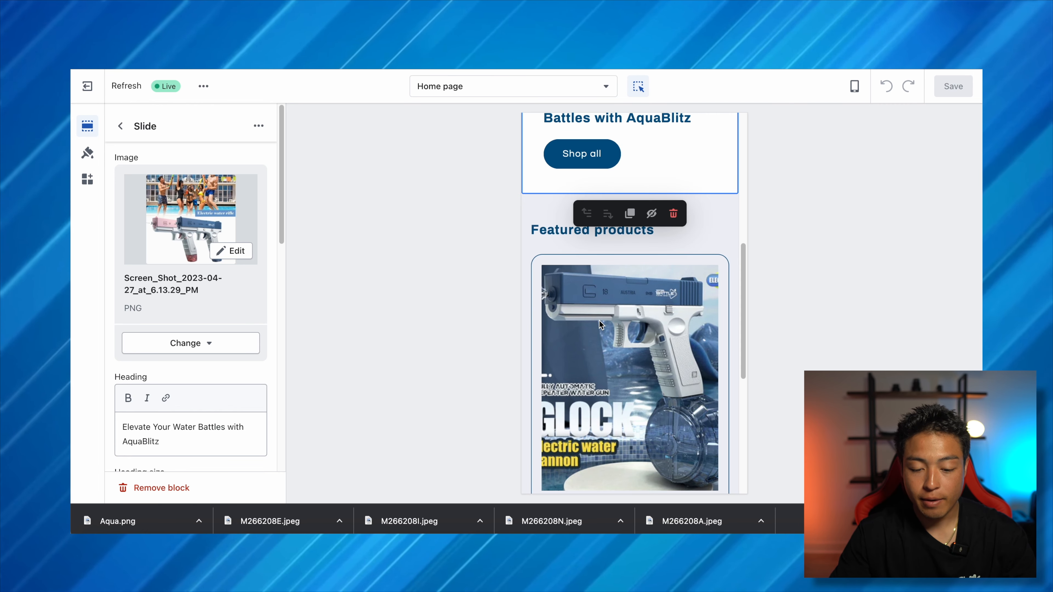
scroll(621, 371, "up", 10)
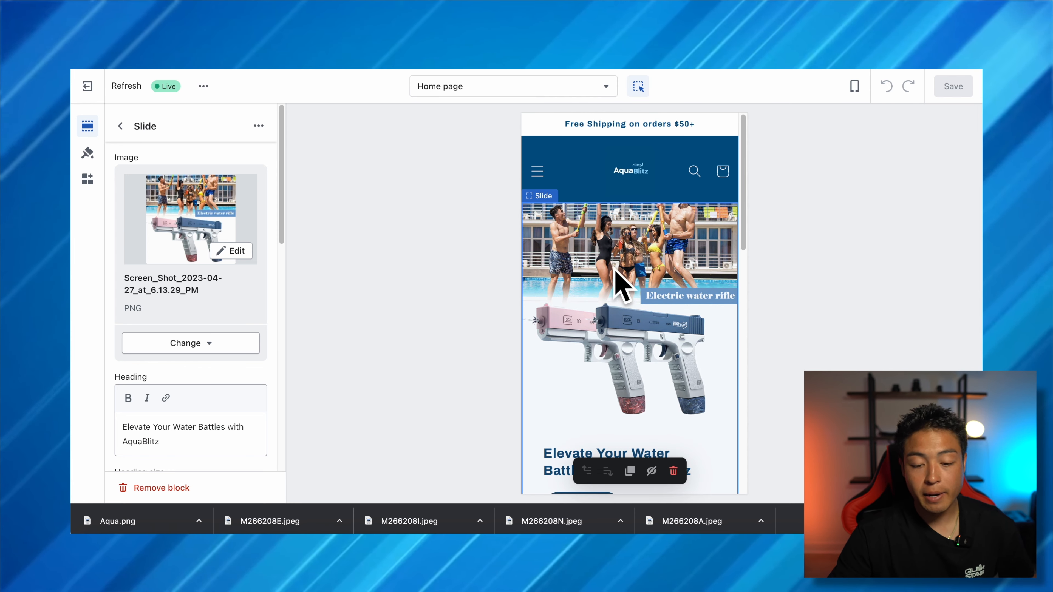
scroll(600, 292, "down", 7)
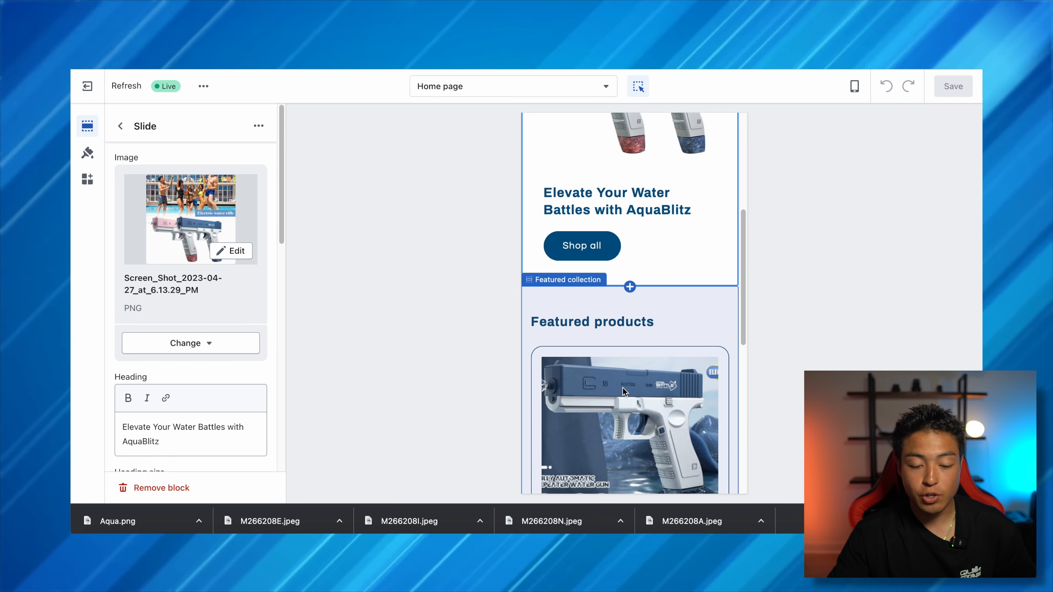
scroll(623, 394, "up", 7)
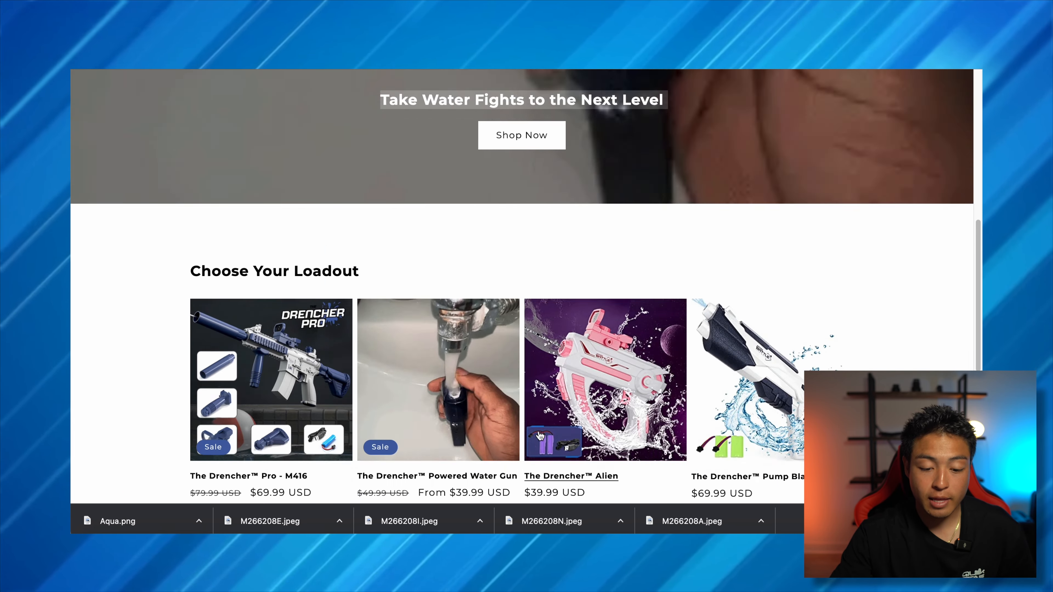
scroll(391, 294, "down", 5)
scroll(700, 255, "up", 2)
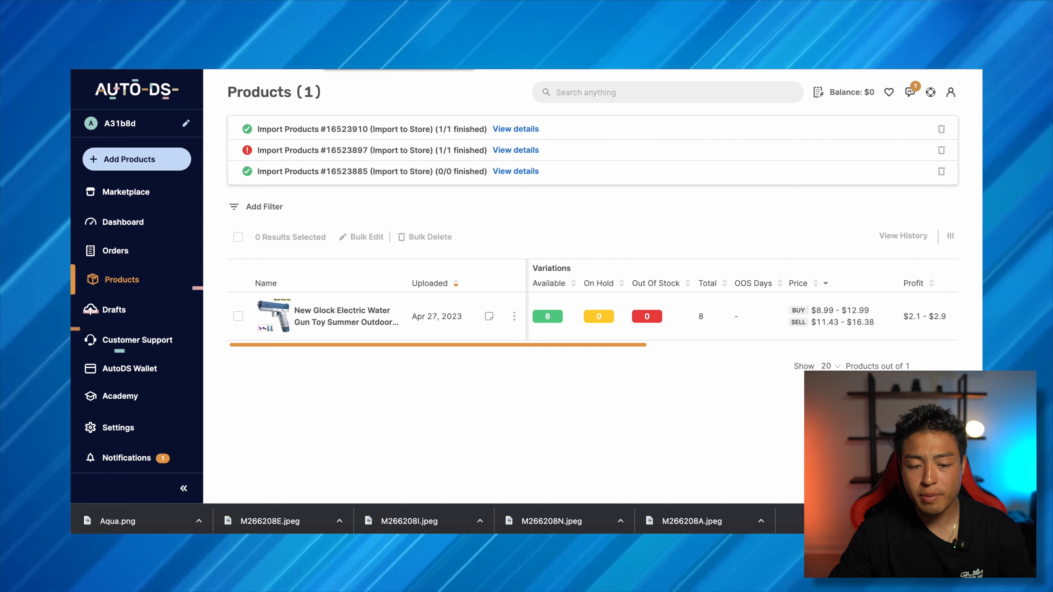
Leave the theme editor and browse the popular free themes and the unpublished Dawn theme in the theme library.
left_click(470, 31)
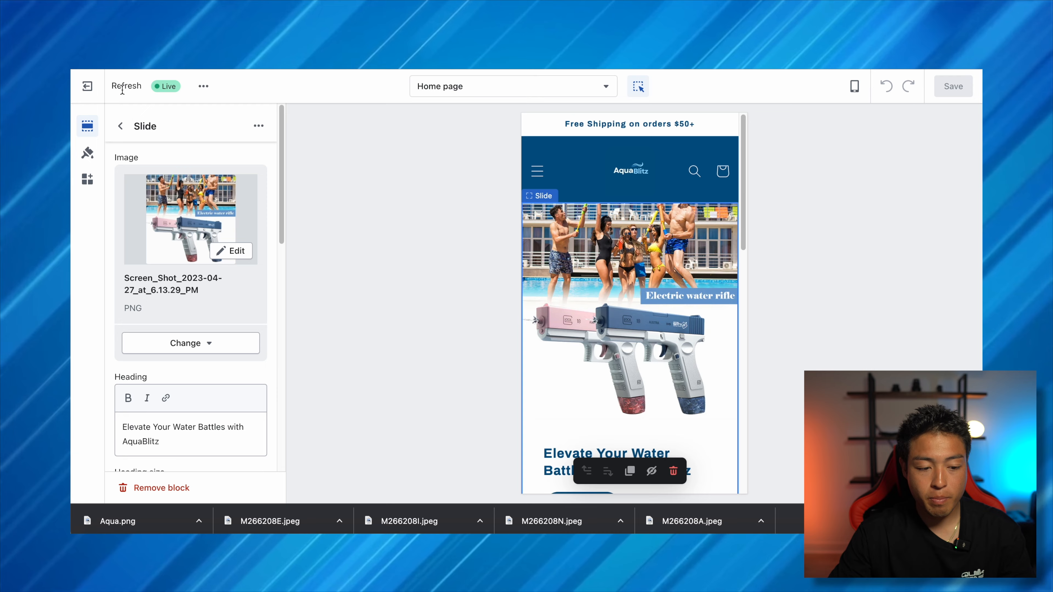
left_click(90, 89)
scroll(513, 292, "down", 15)
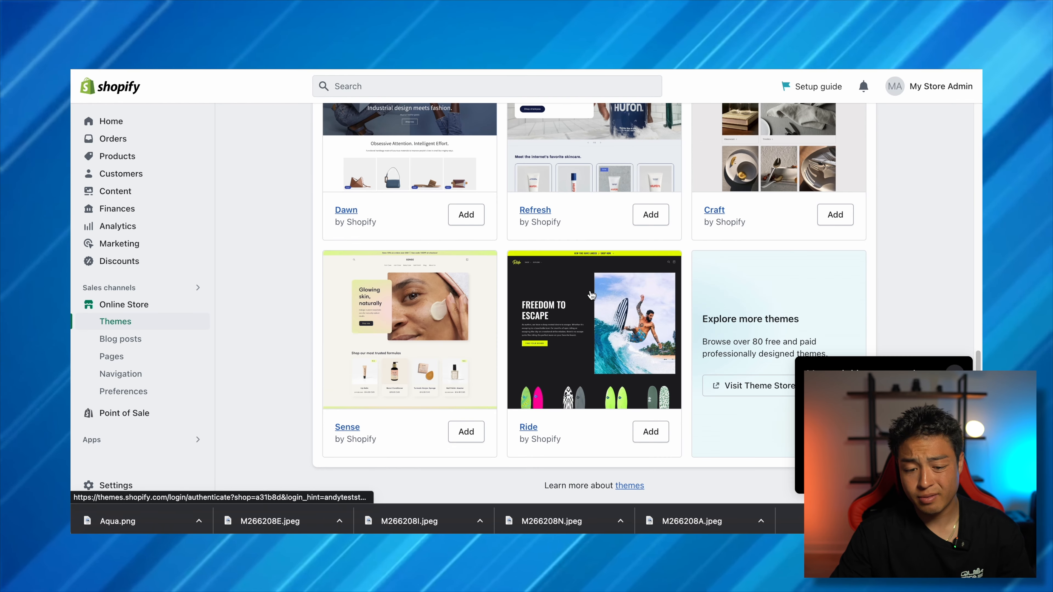
scroll(673, 242, "up", 5)
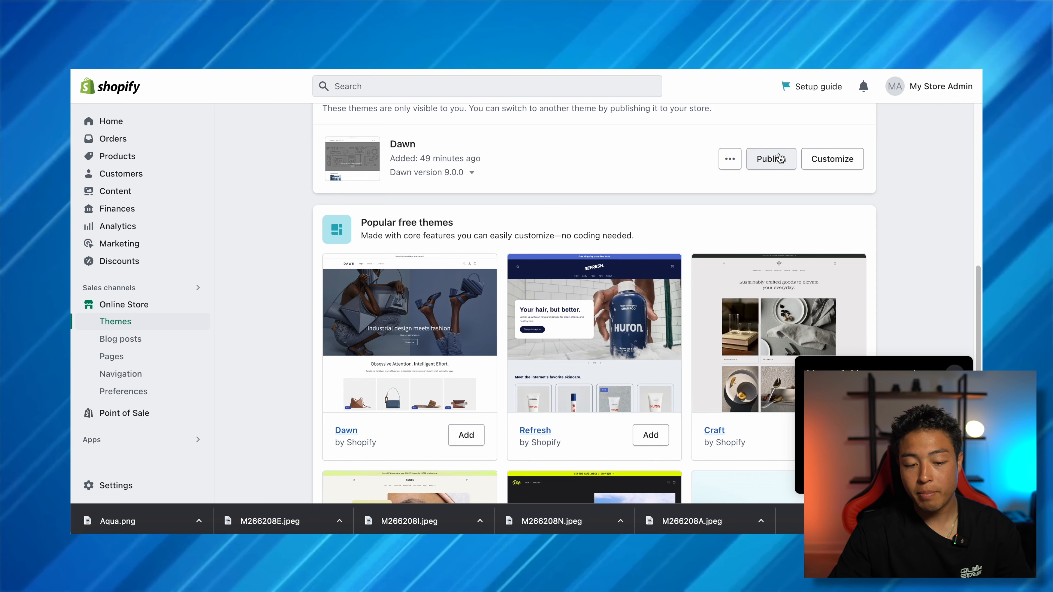
Open the general shipping profile in the store's shipping and delivery settings and go to its shipping zones.
scroll(753, 189, "up", 1)
scroll(753, 189, "up", 6)
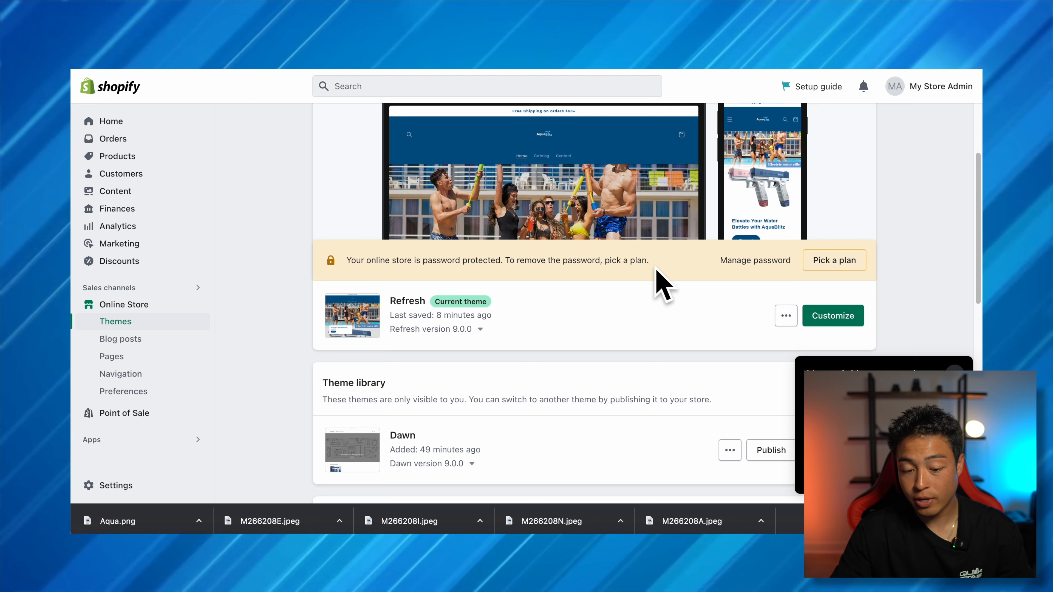
scroll(697, 276, "up", 3)
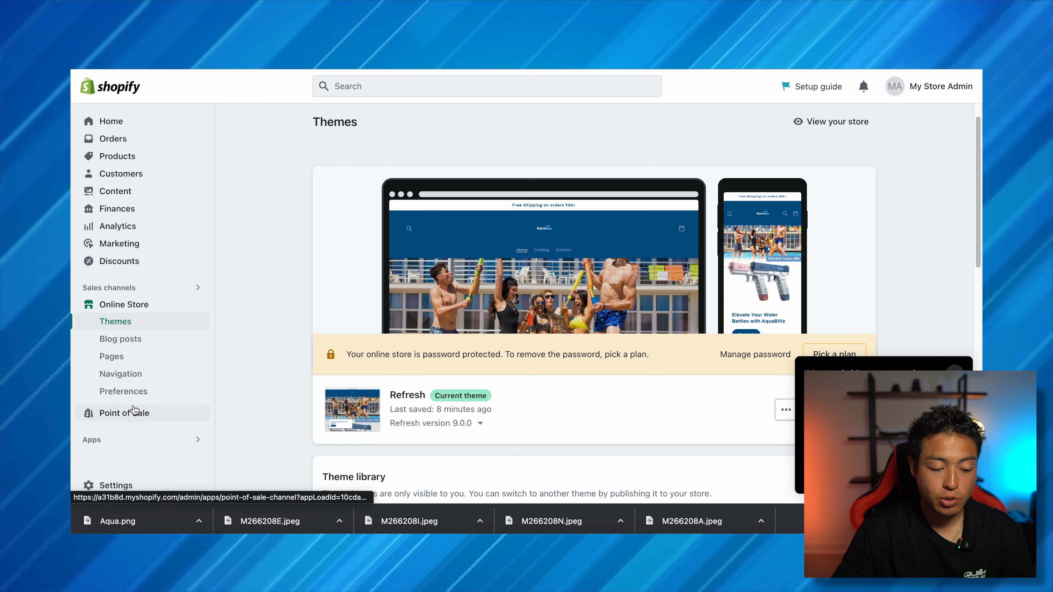
left_click(121, 484)
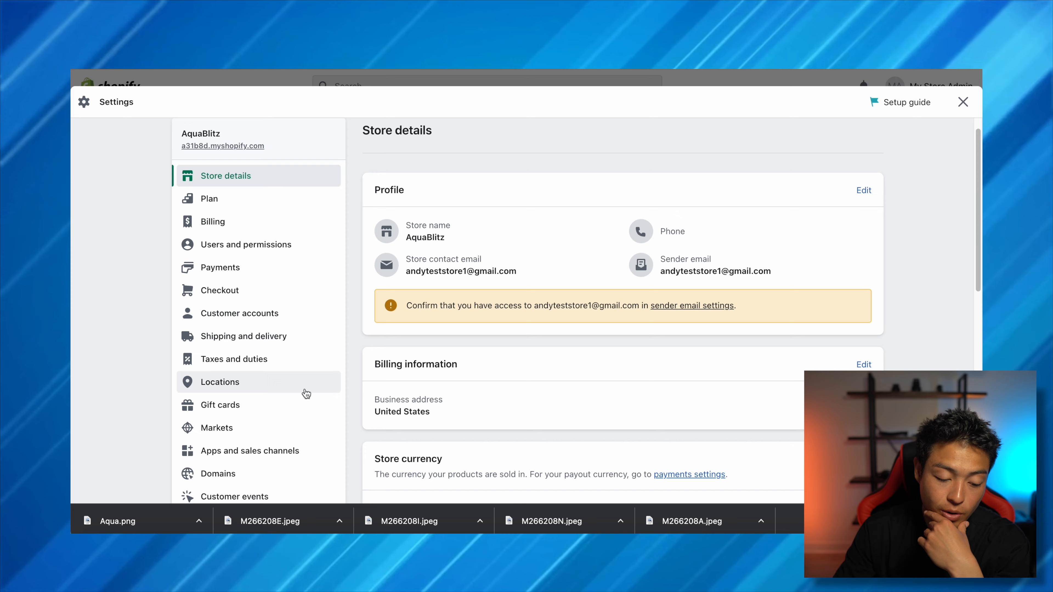
left_click(202, 349)
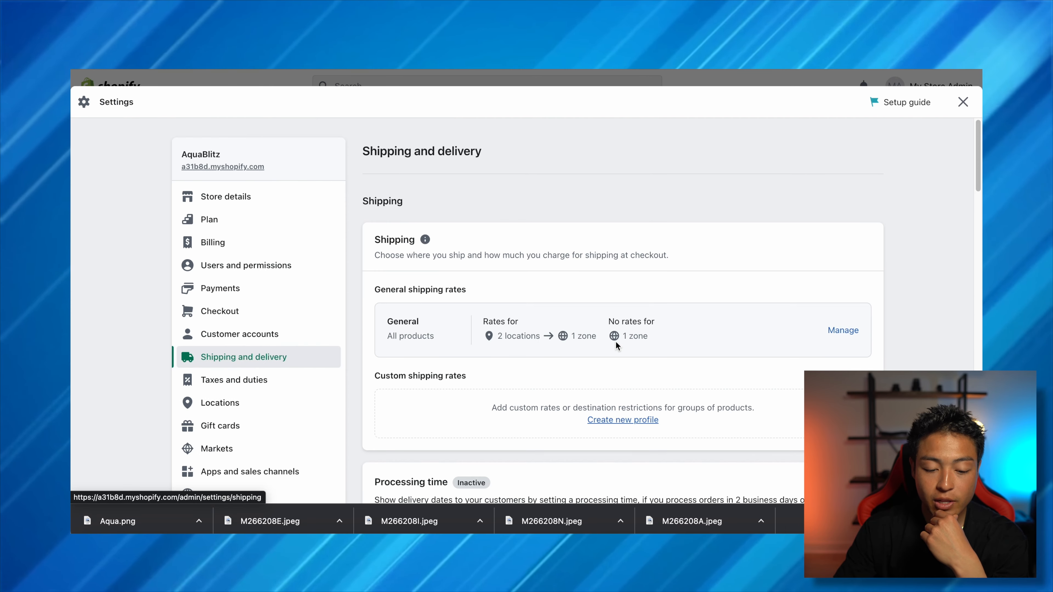
scroll(679, 195, "down", 5)
scroll(809, 191, "up", 2)
left_click(842, 178)
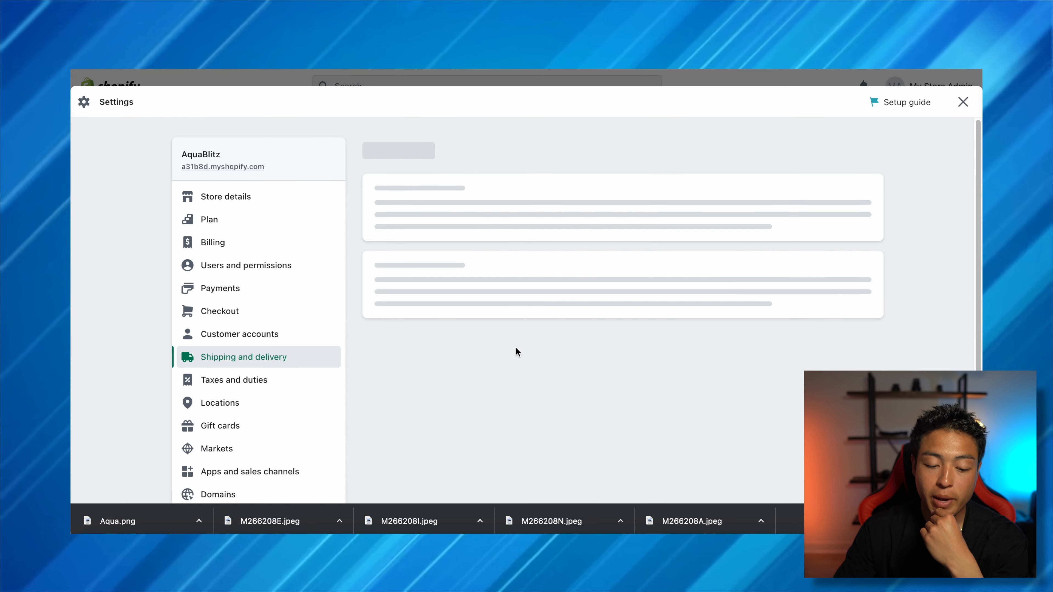
scroll(513, 322, "down", 5)
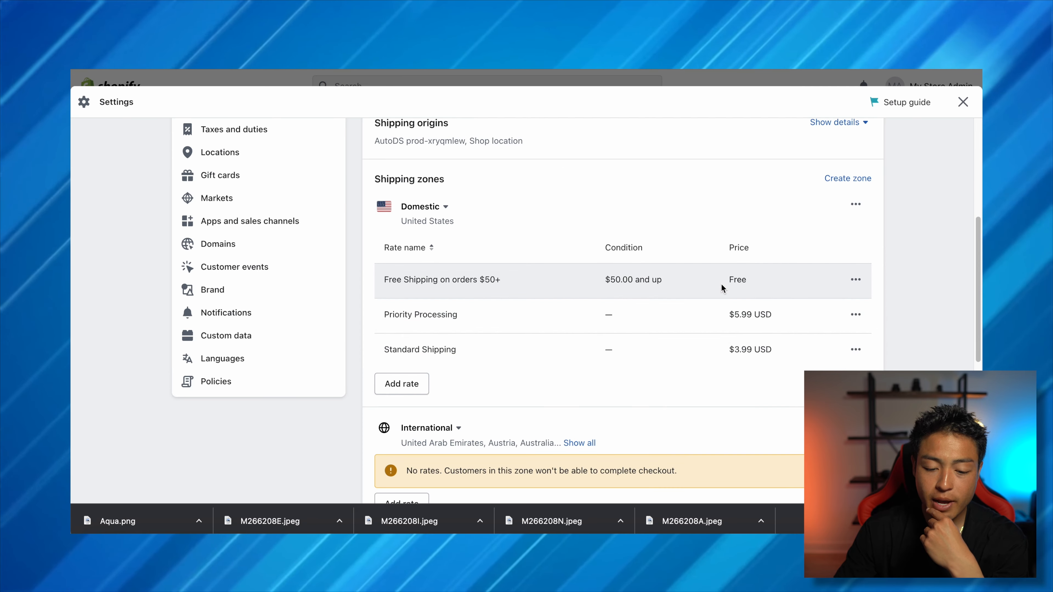
Check the domestic "Free Shipping on orders $50+" rate's name, price and order-price condition, and accept it.
left_click(858, 282)
left_click(829, 307)
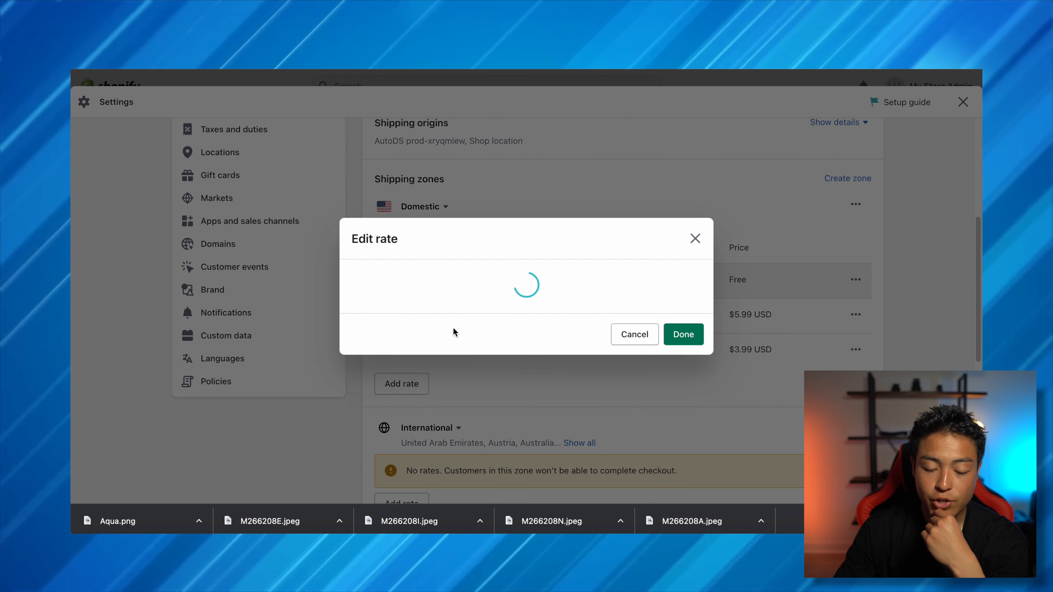
left_click(416, 219)
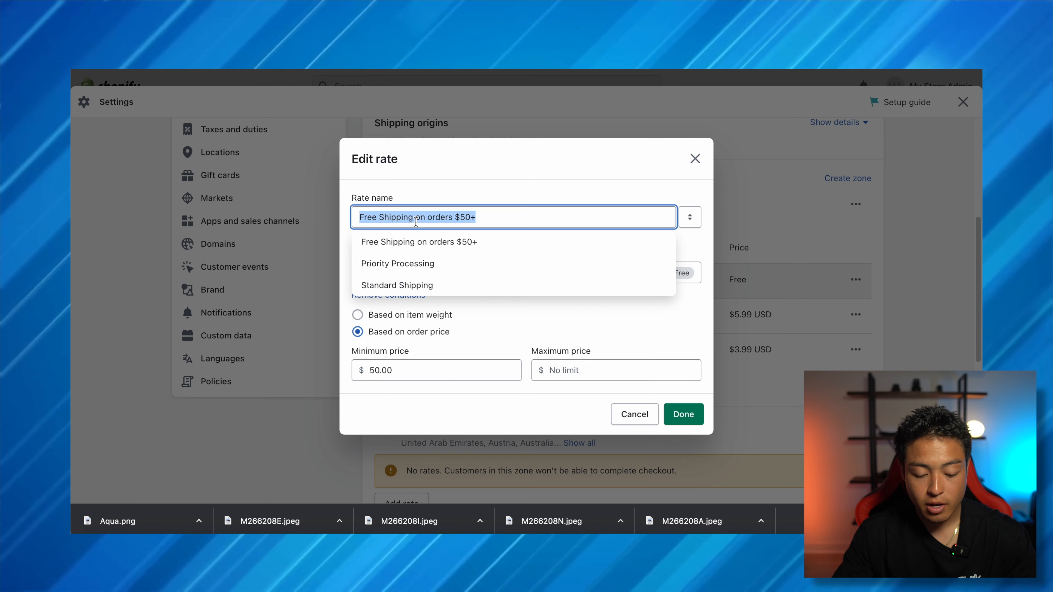
left_click(557, 198)
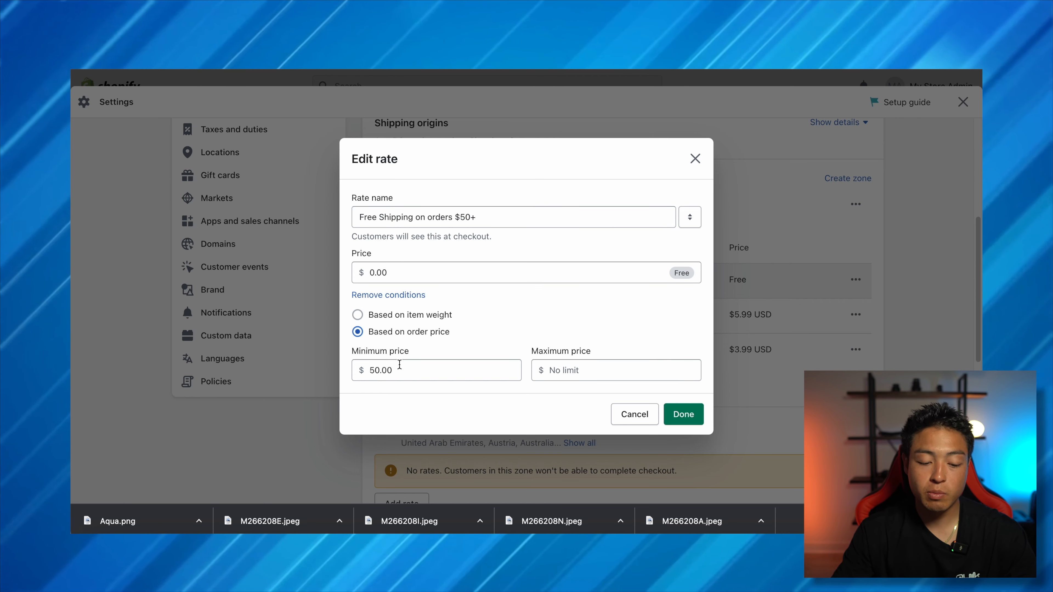
left_click(683, 414)
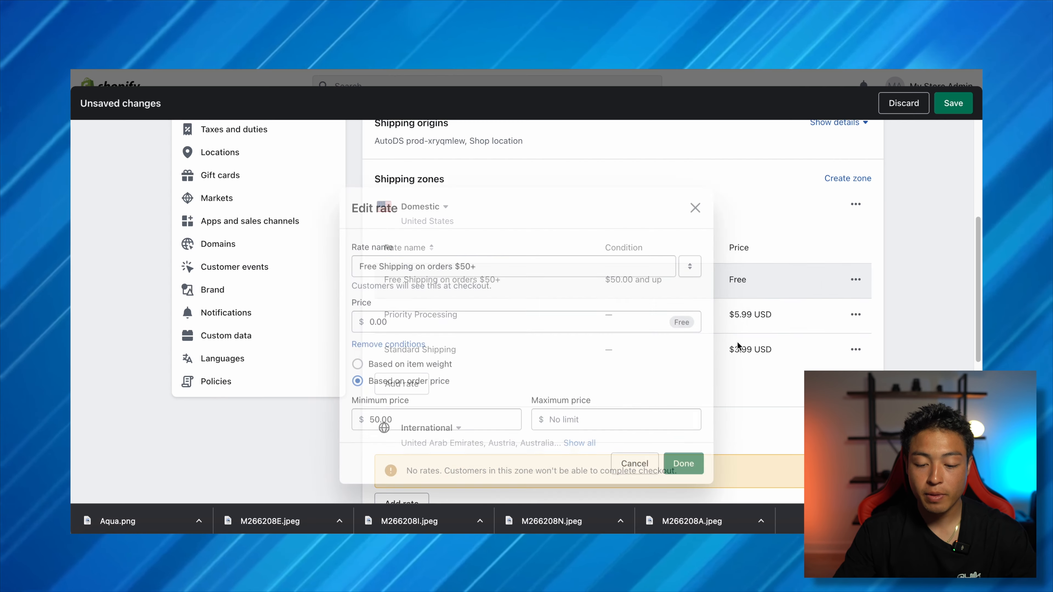
Review the domestic Priority Processing rate, expand its conditions based on order price, and accept it without limits.
left_click(834, 344)
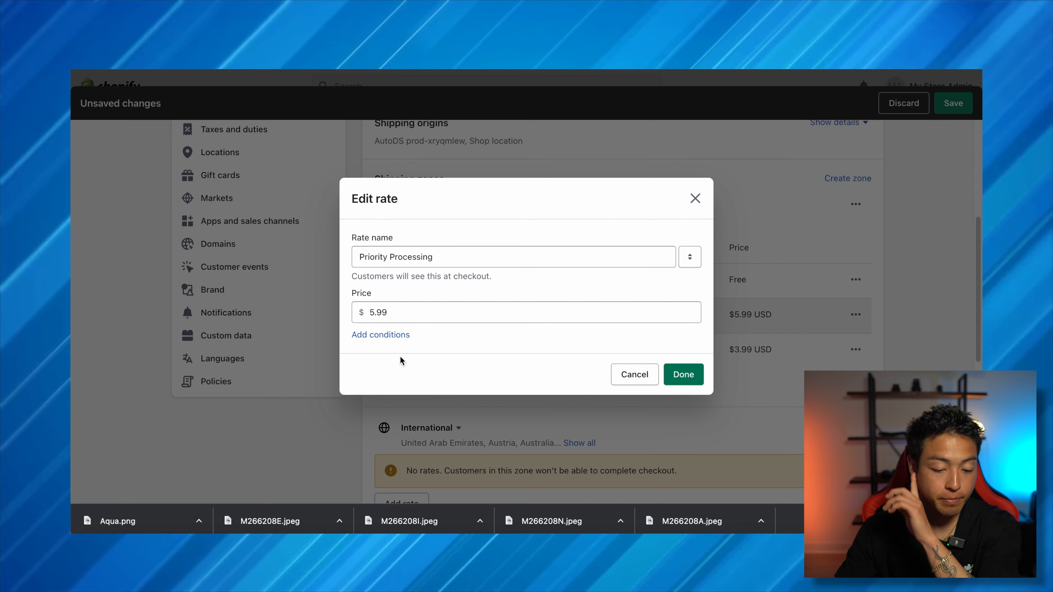
left_click(397, 336)
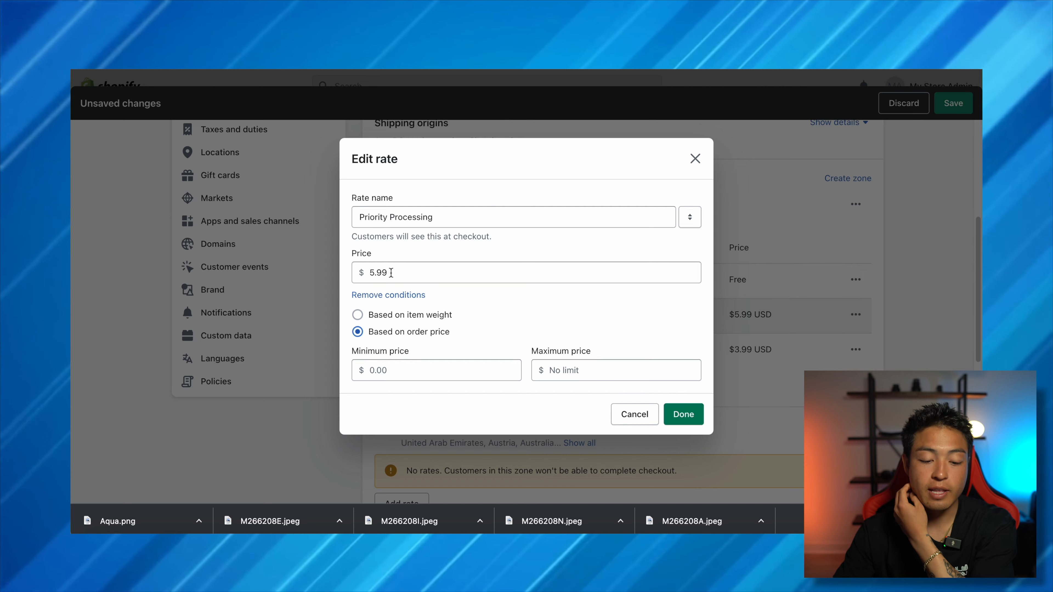
left_click(688, 415)
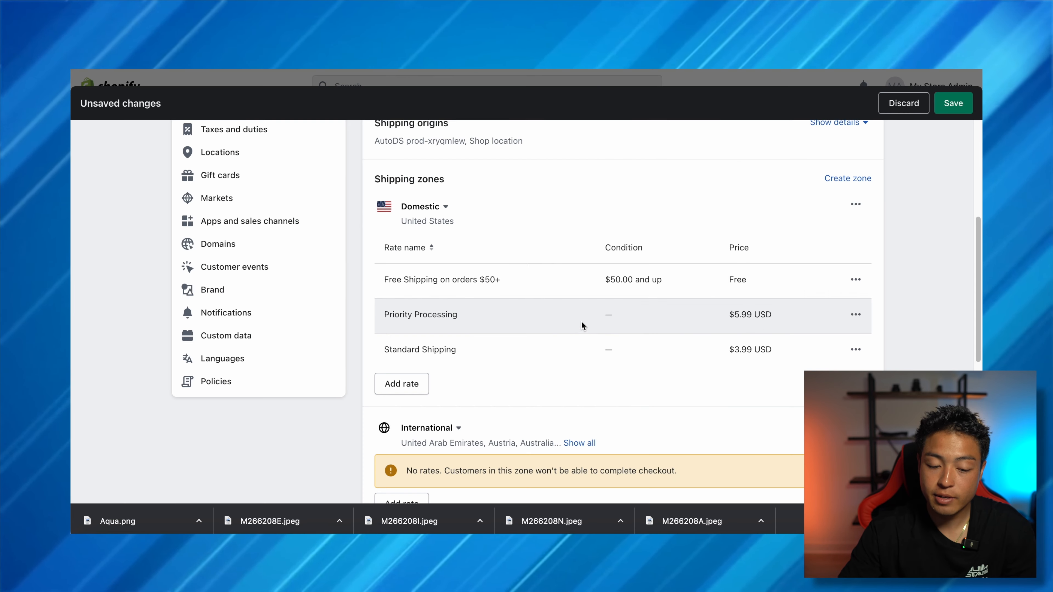
Review the domestic Standard Shipping rate, expand its order-price conditions, and accept it without limits.
left_click(856, 350)
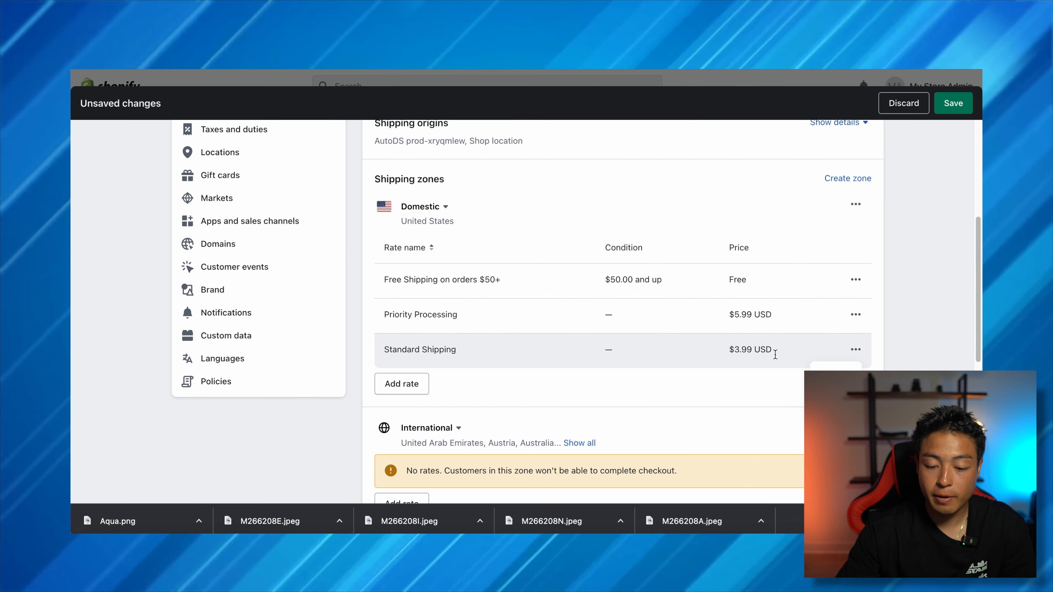
left_click(835, 373)
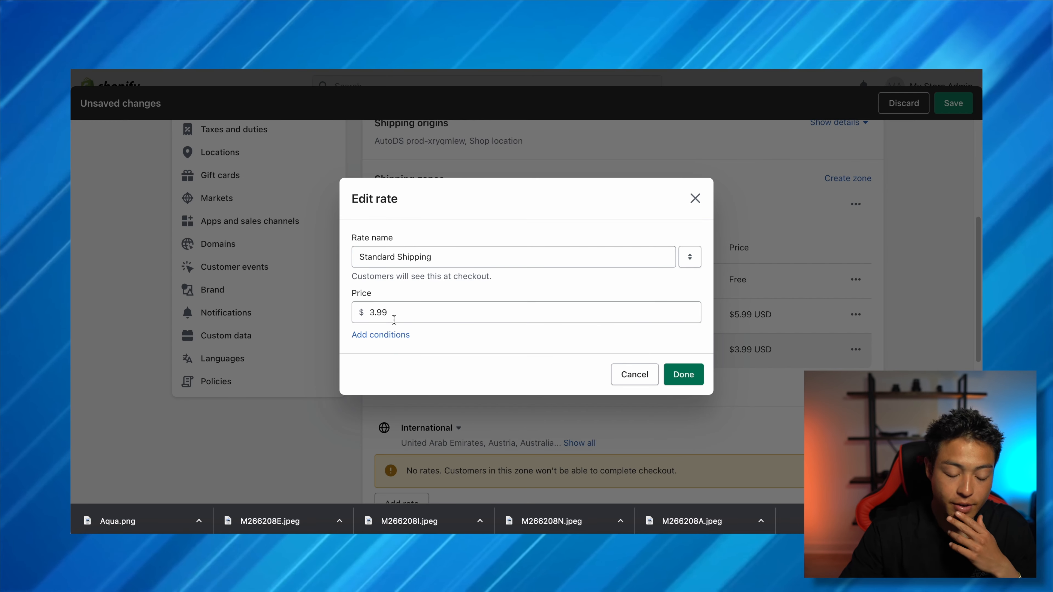
left_click(395, 335)
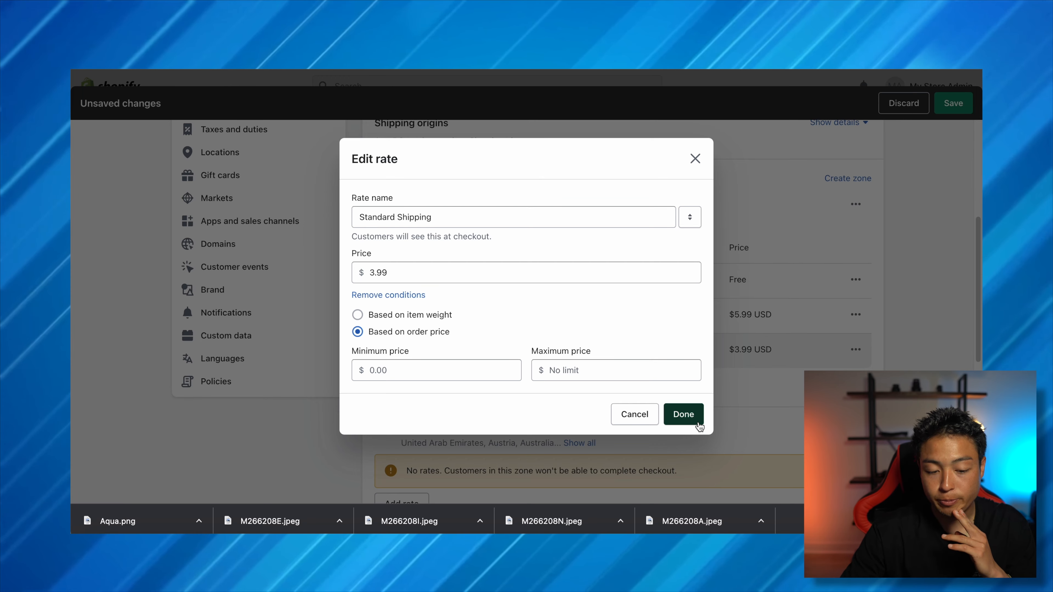
left_click(684, 415)
Look over the domestic and international shipping zones, save the shipping profile, and close the store settings.
scroll(592, 424, "down", 10)
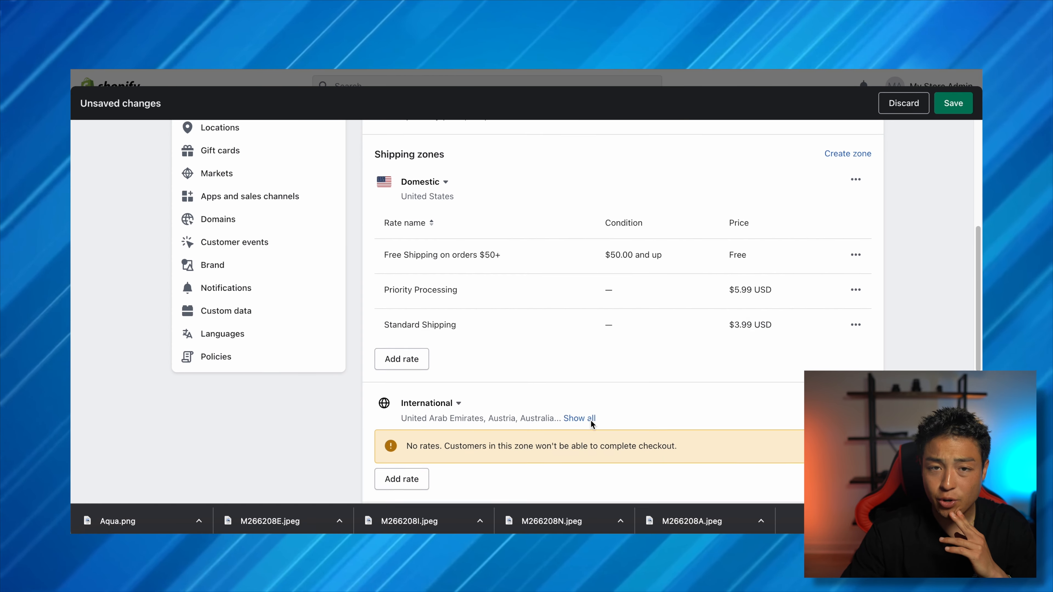
scroll(469, 298, "up", 6)
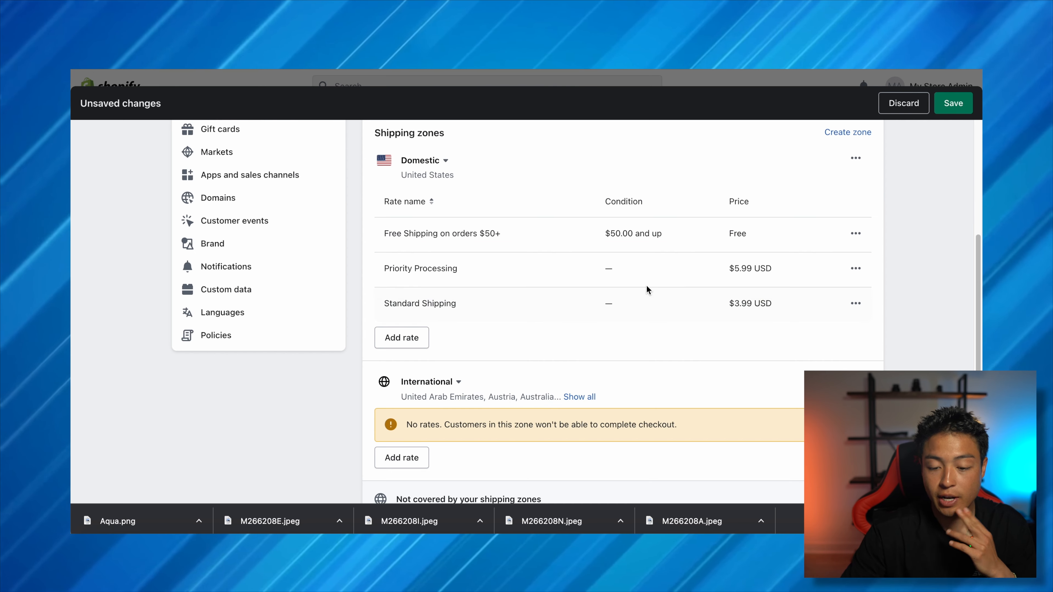
left_click(952, 103)
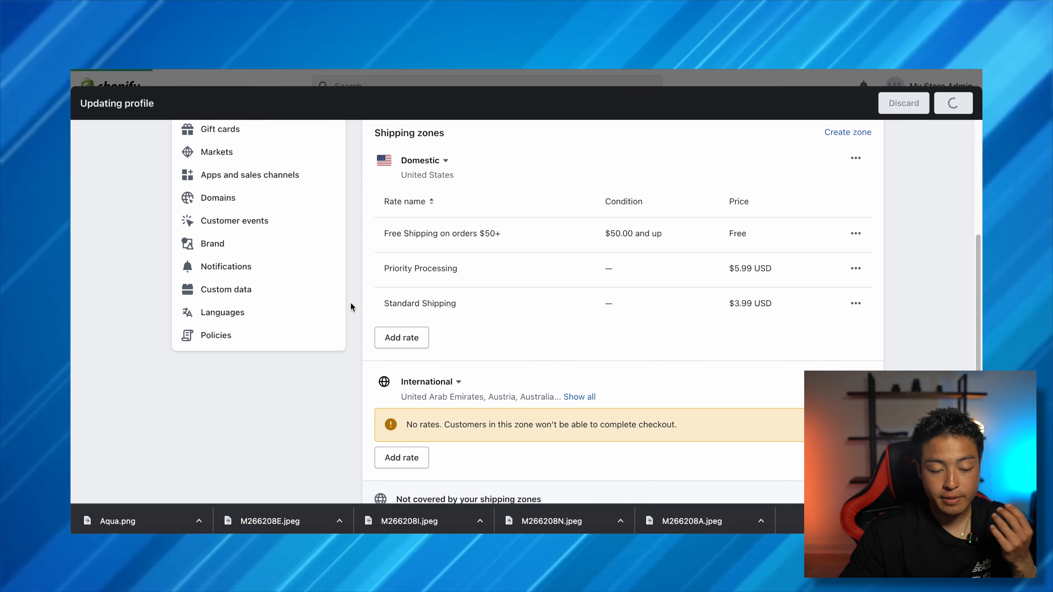
left_click(963, 102)
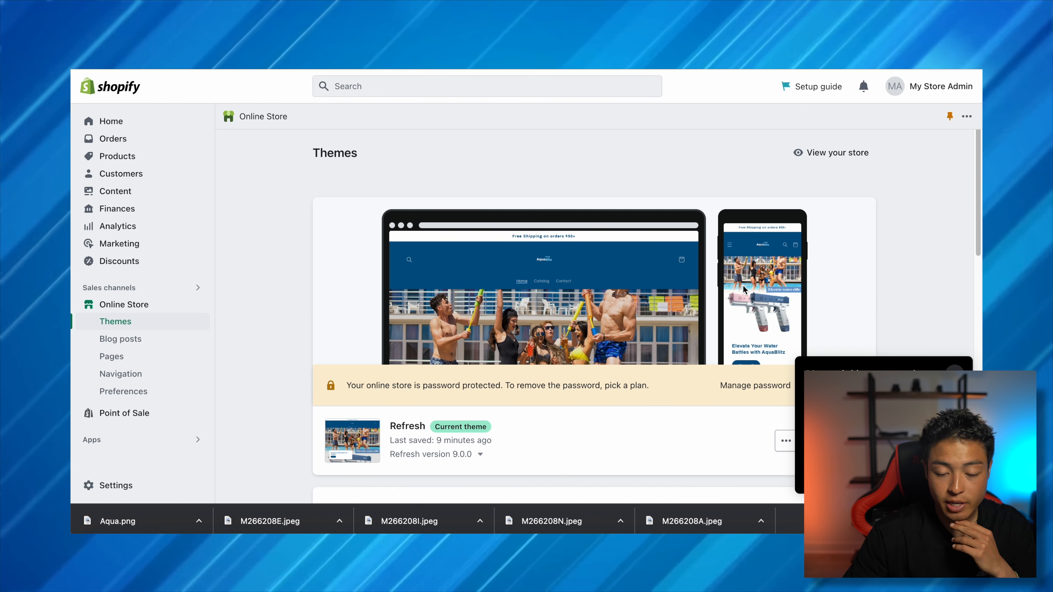
Compare the AquaBlitz logo and Canva's "water gun" templates with the Refresh home page, and leave the theme editor.
scroll(948, 342, "down", 2)
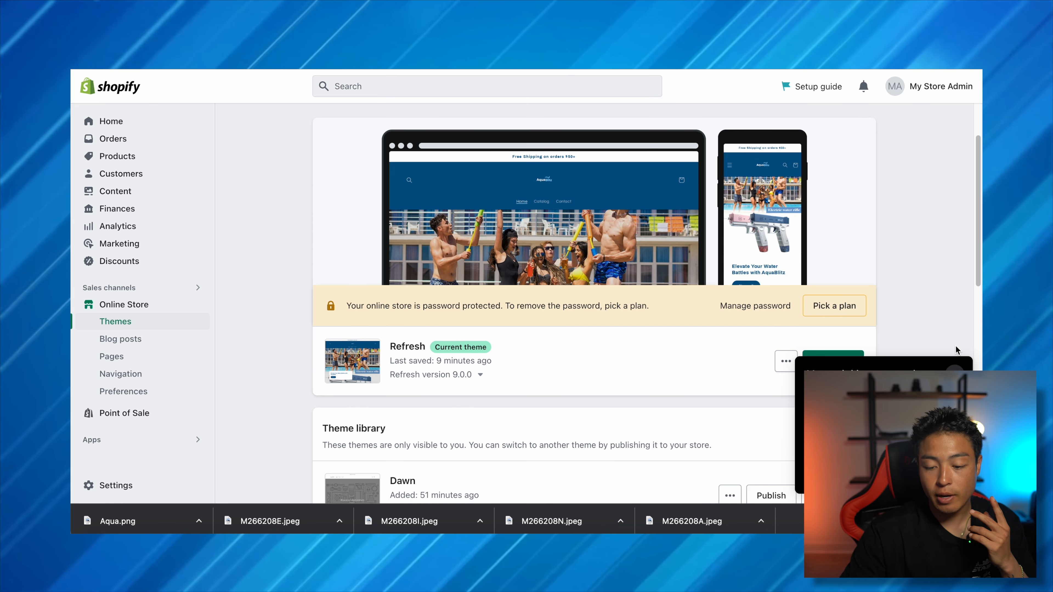
left_click(834, 360)
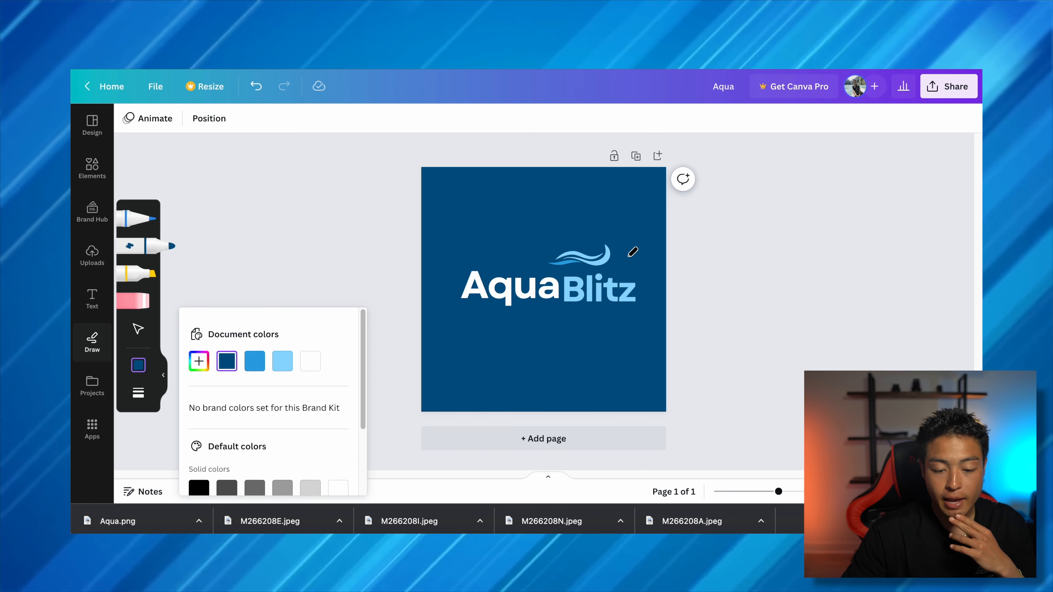
left_click(90, 127)
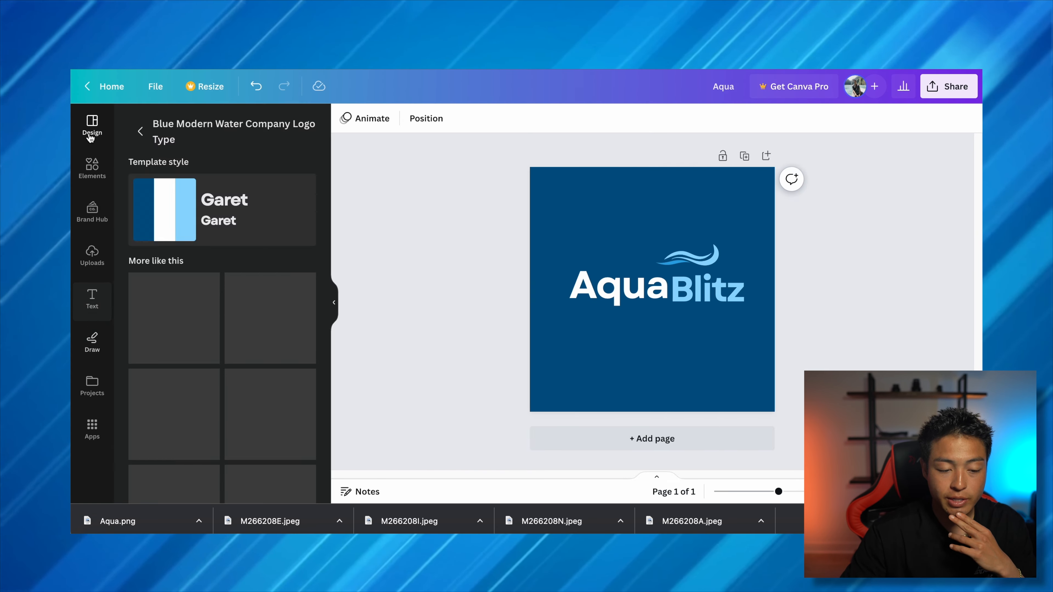
left_click(137, 132)
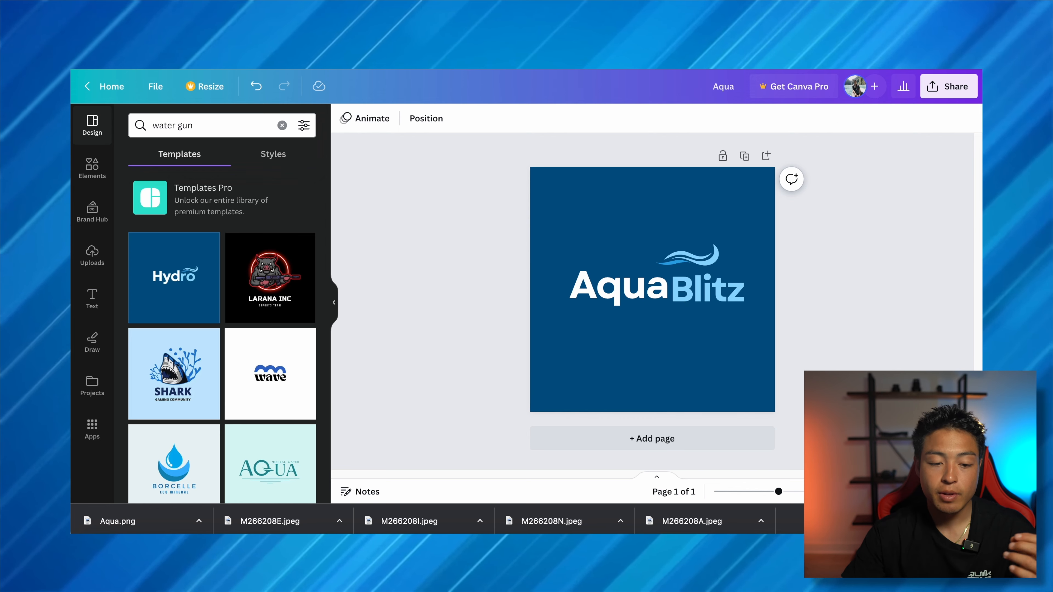
key("ctrl+Tab")
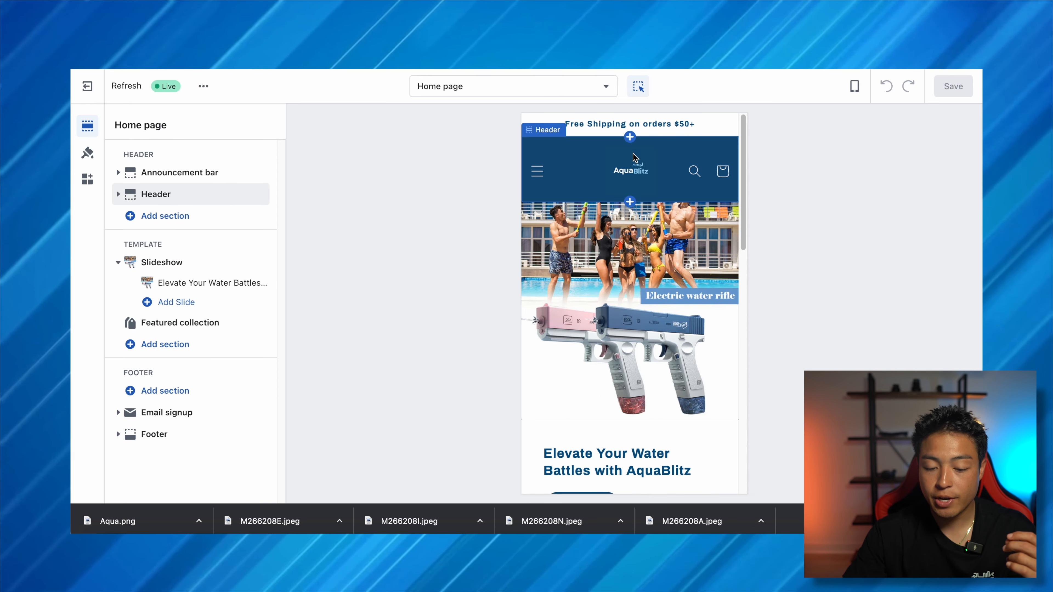
left_click(89, 87)
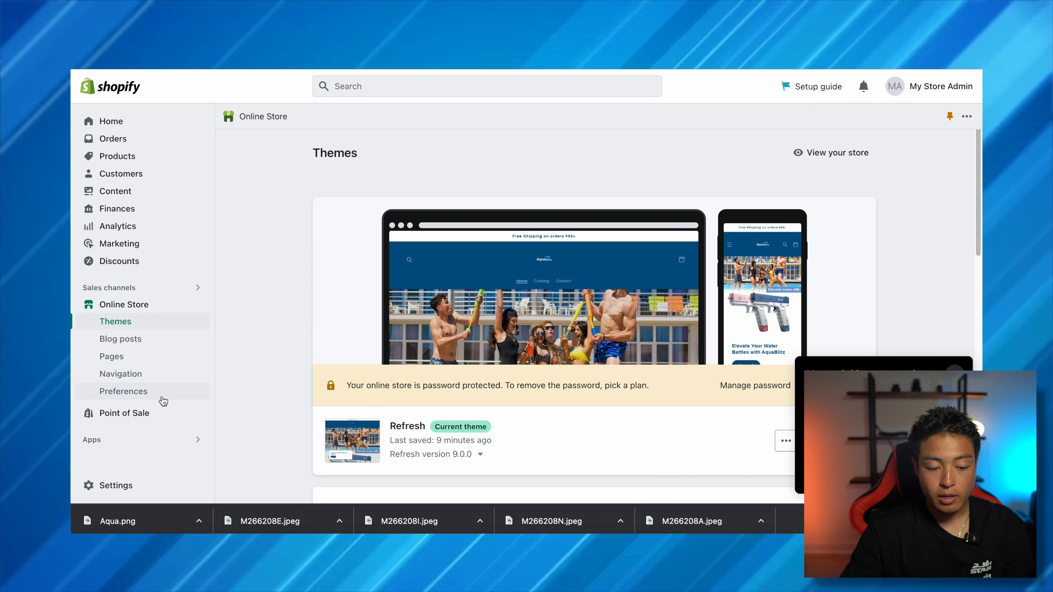
Look through the store settings categories from the store details page and close the settings.
left_click(141, 488)
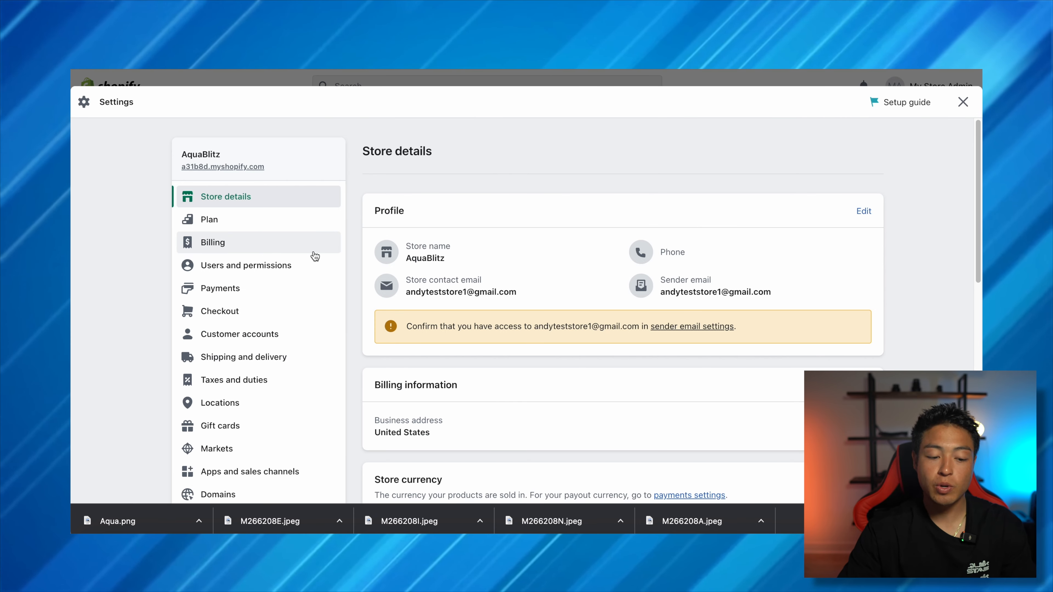
scroll(275, 438, "down", 2)
scroll(274, 437, "up", 2)
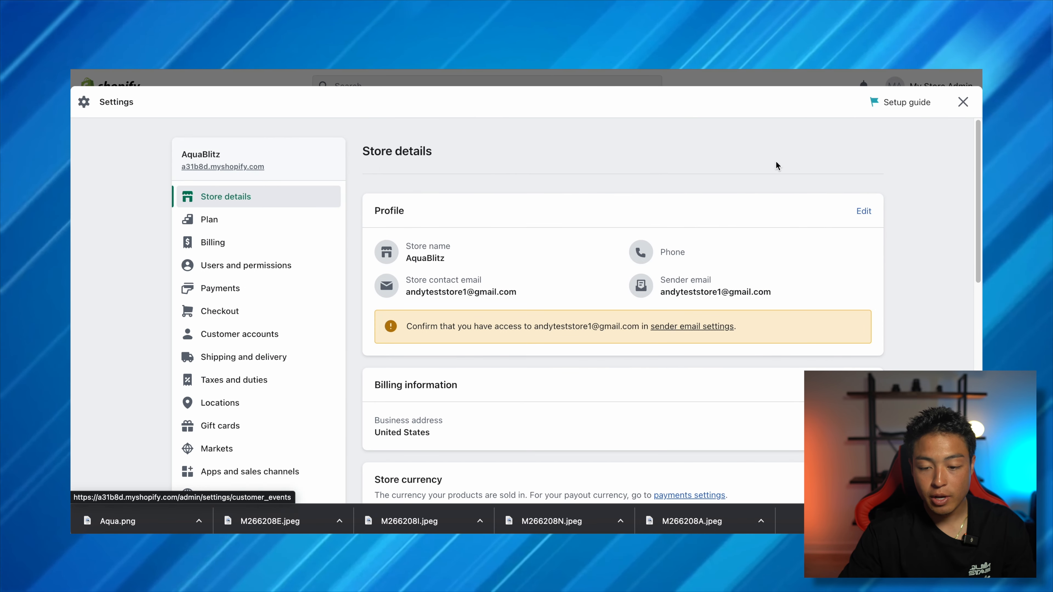
left_click(963, 102)
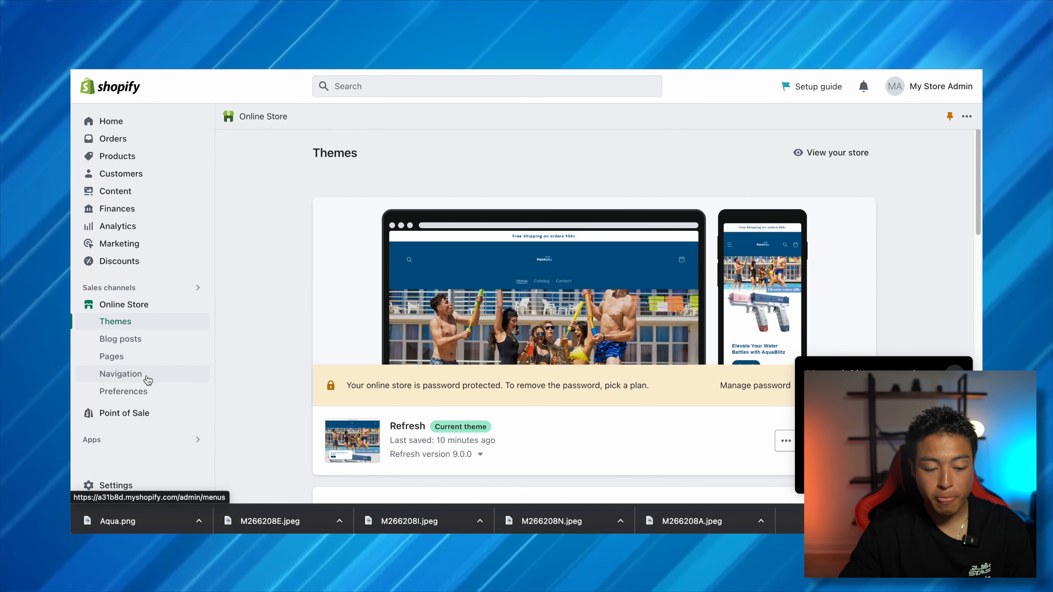
Open the Facebook & Instagram channel from the Facebook Pixel section of the online store preferences.
left_click(125, 391)
scroll(598, 357, "down", 5)
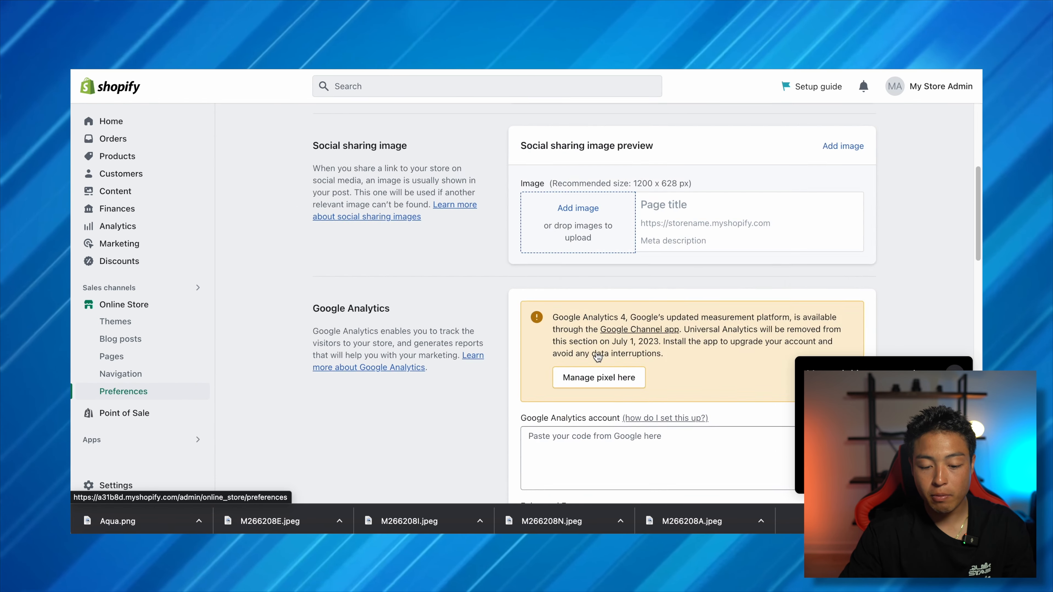
scroll(597, 357, "down", 5)
left_click(560, 390)
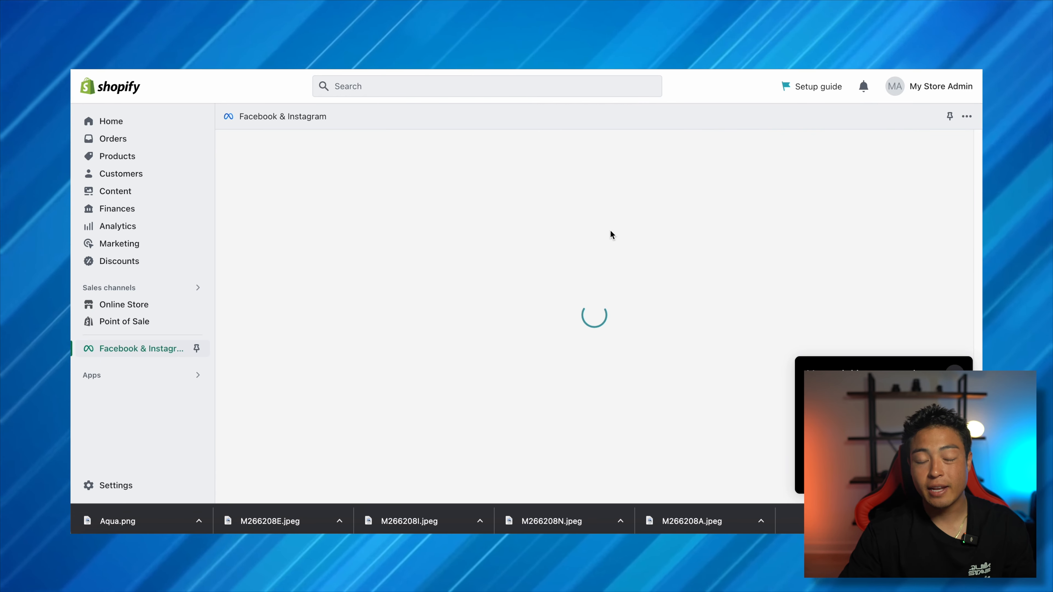
Examine the Facebook & Instagram channel's setup options for opening a shop and advertising products on Facebook.
scroll(642, 301, "down", 7)
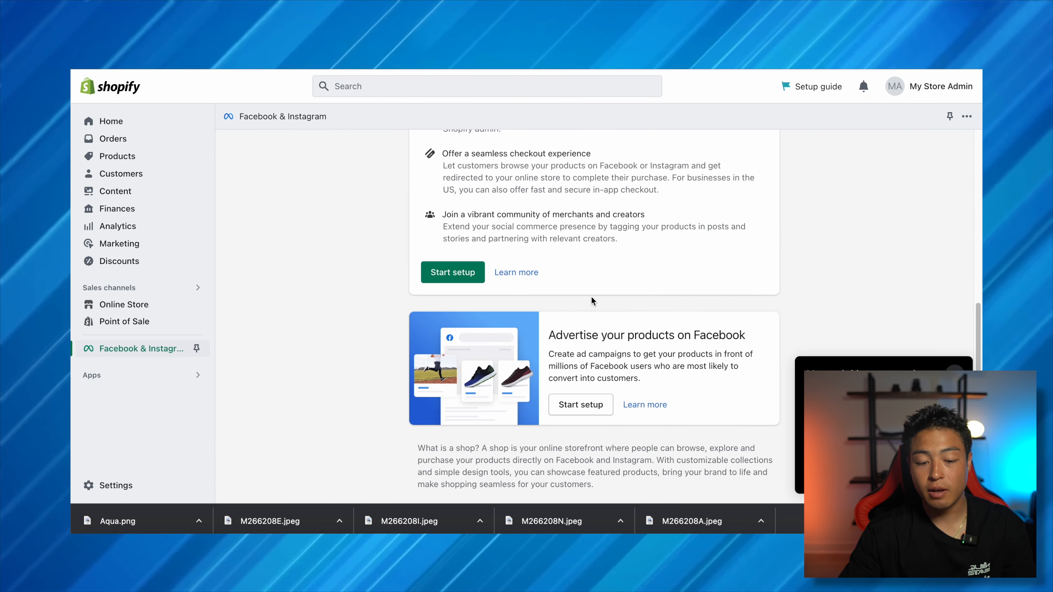
scroll(593, 302, "up", 1)
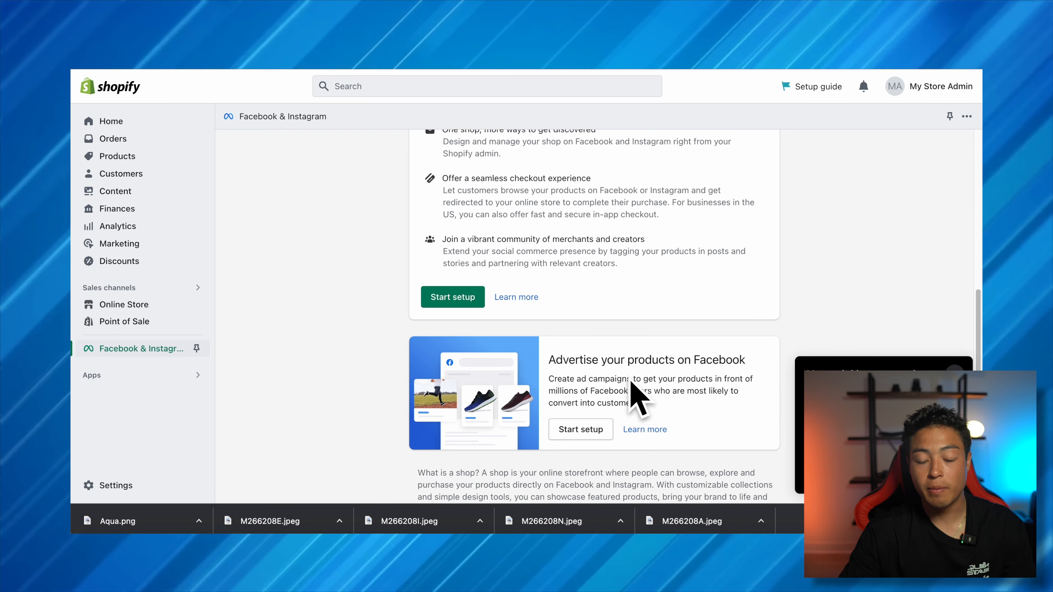
scroll(548, 380, "down", 1)
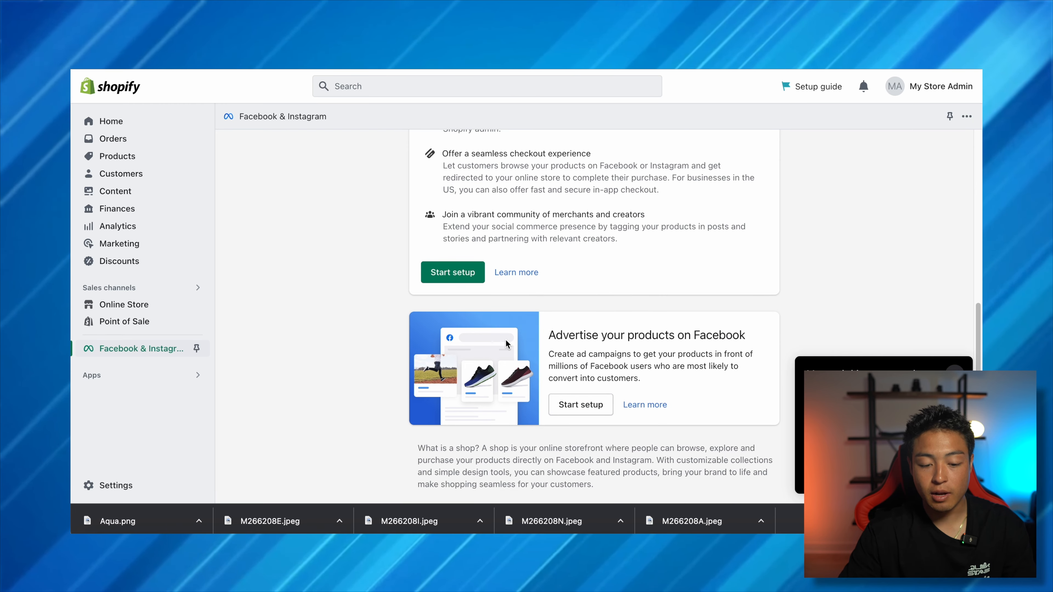
scroll(507, 347, "up", 8)
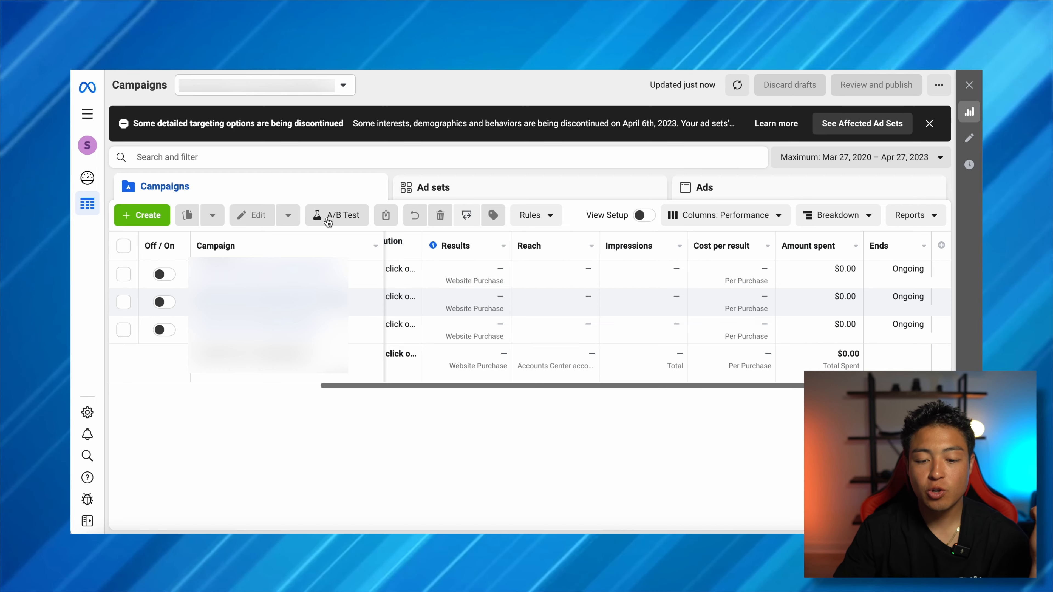
Create a new ad campaign with the Sales objective in Meta Ads Manager and continue to its settings.
left_click(149, 211)
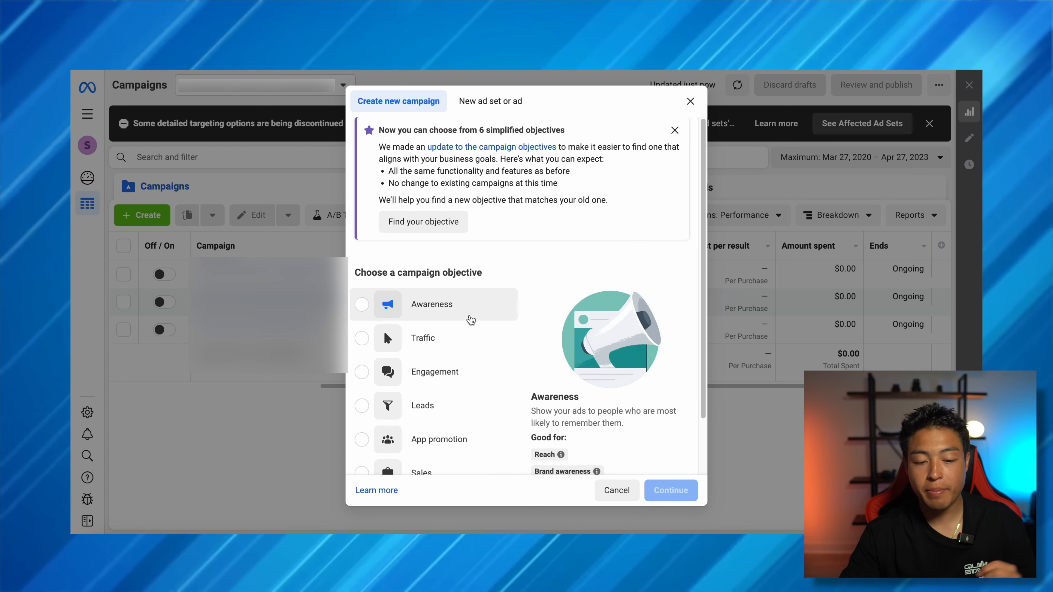
mouse_move(484, 375)
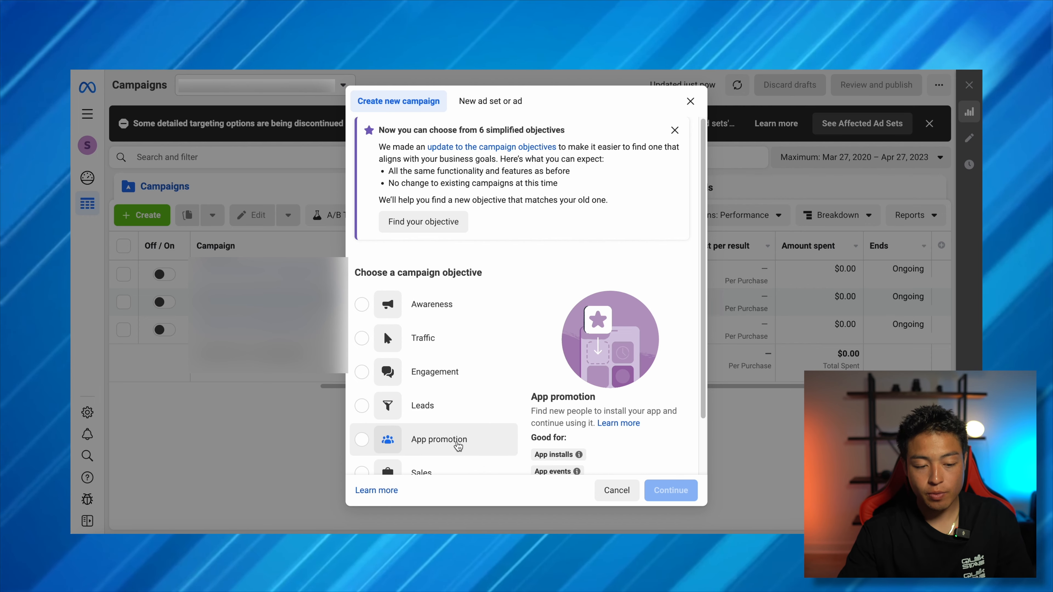
scroll(414, 374, "down", 2)
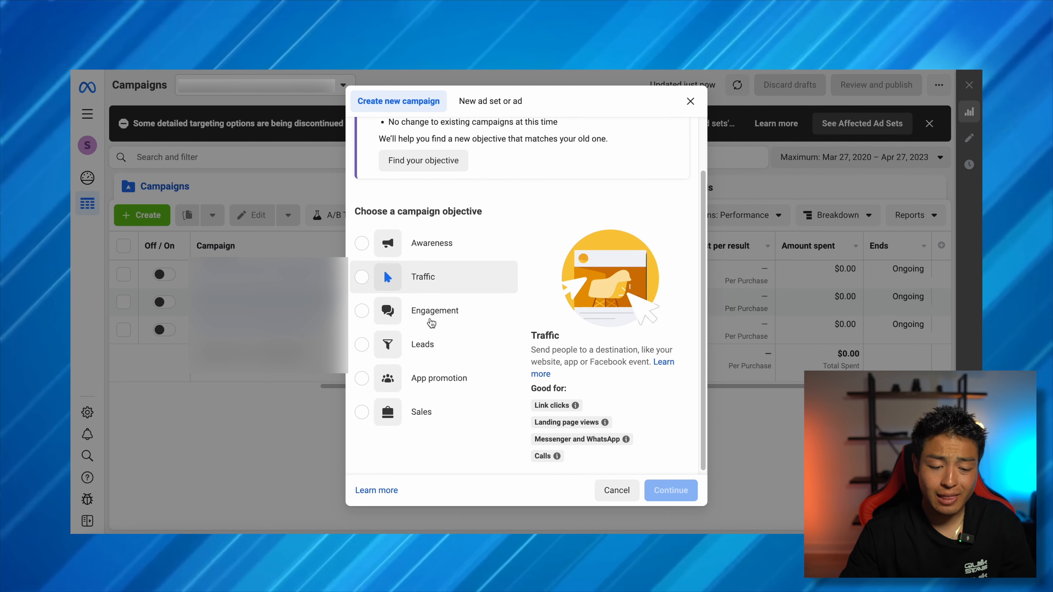
left_click(419, 408)
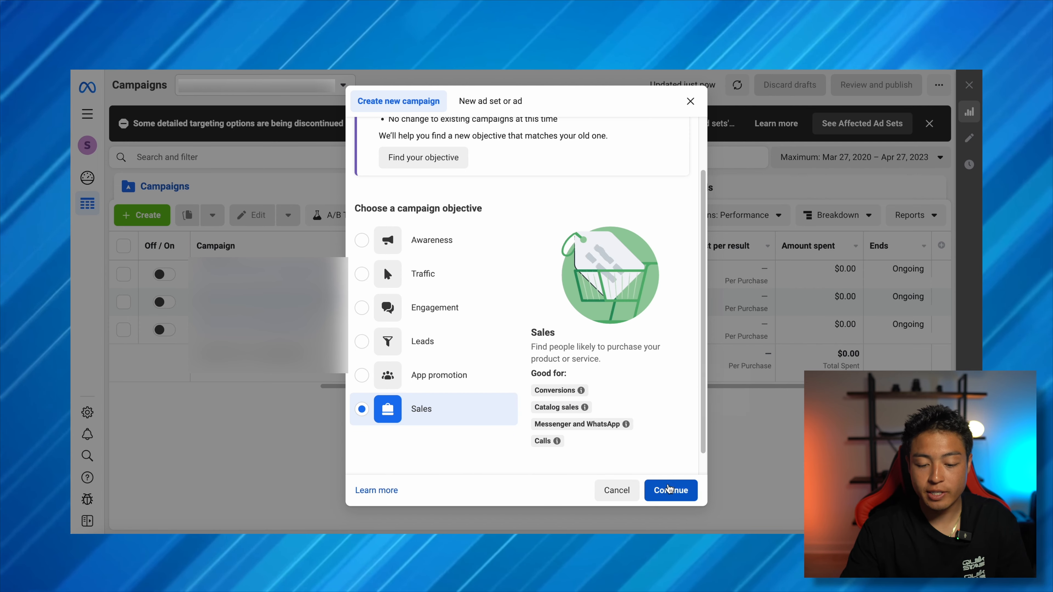
left_click(671, 491)
left_click(459, 332)
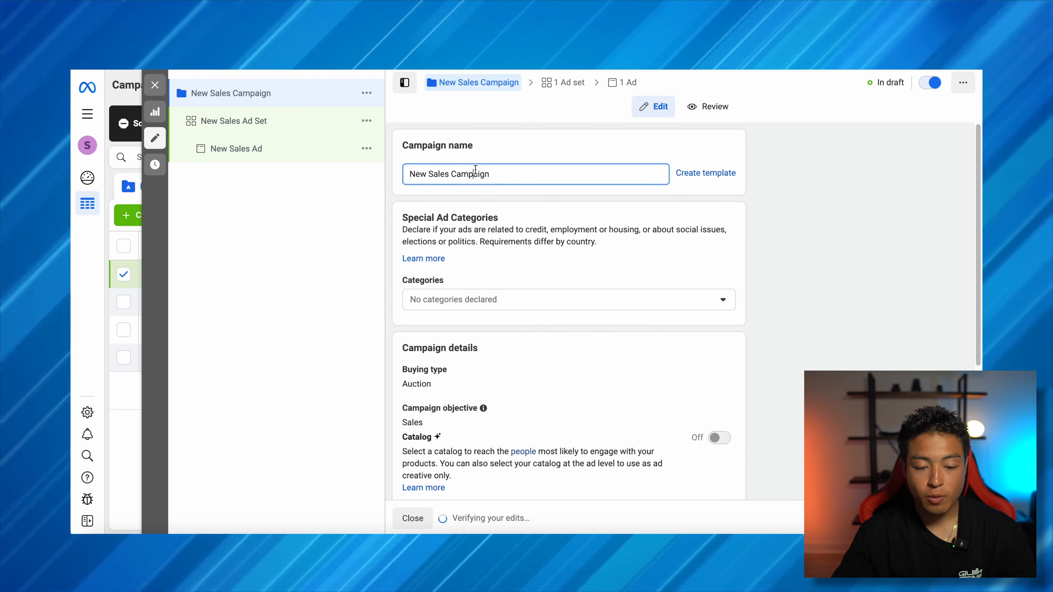
Name the campaign "Water Gun | Interest | Winning creative".
key("BackSpace")
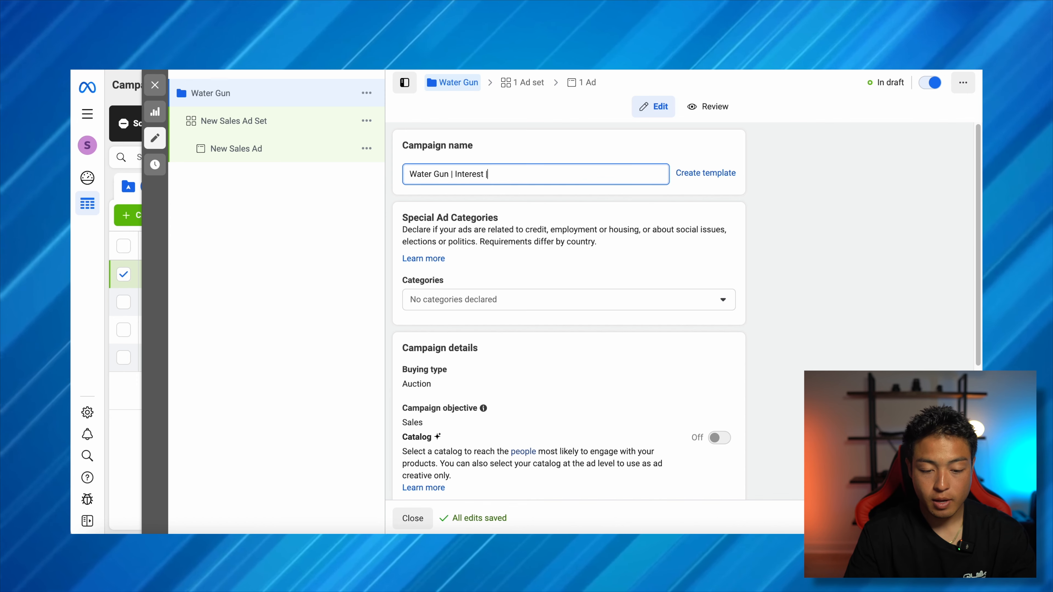
type("Winning creative")
scroll(519, 281, "down", 5)
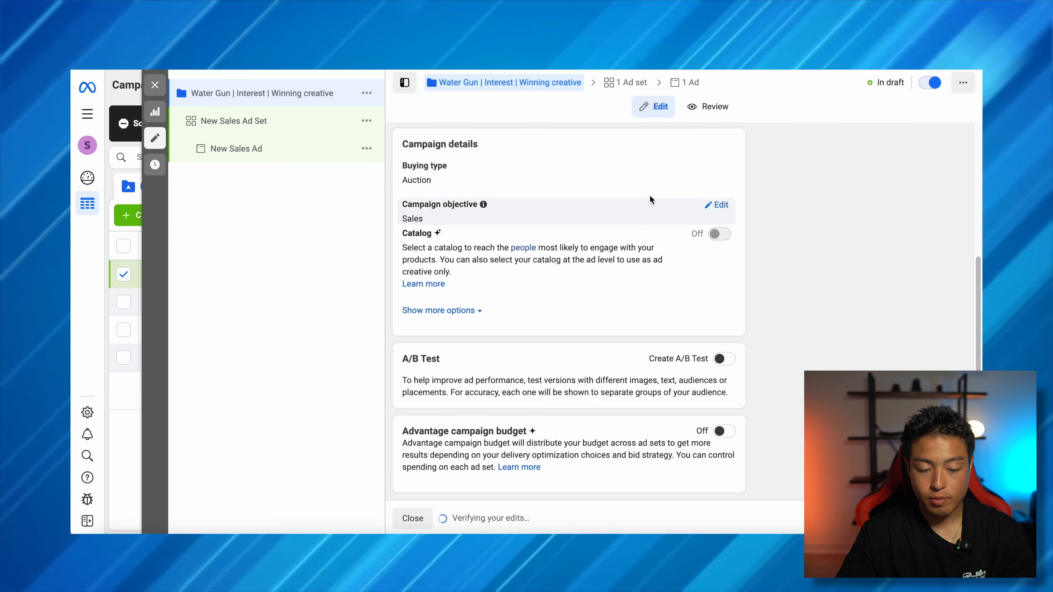
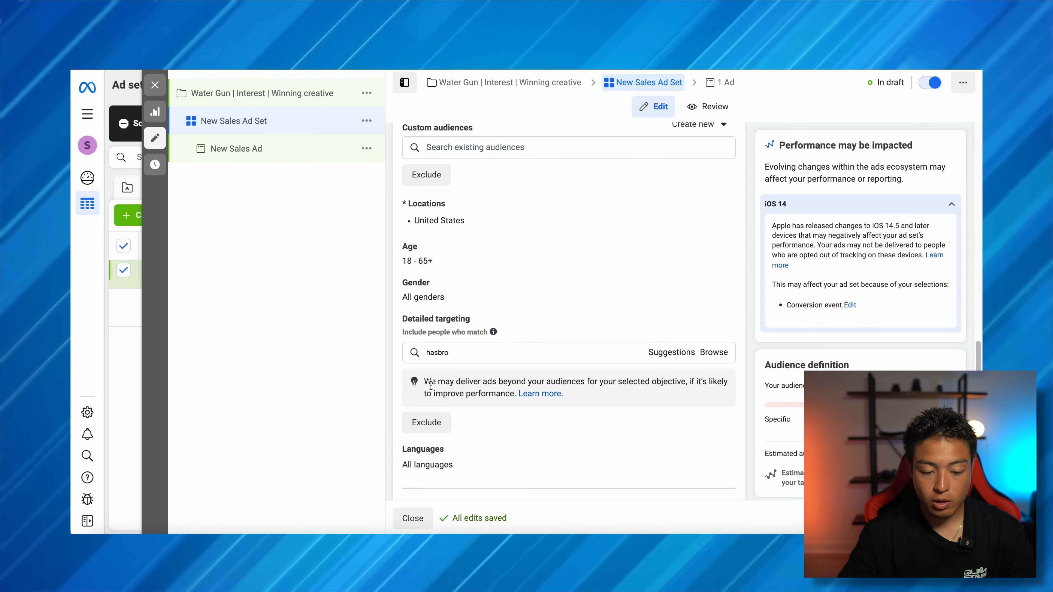
Add the Hasbro (gaming brand) interest to the ad set's detailed targeting and copy the interest's name.
left_click(488, 353)
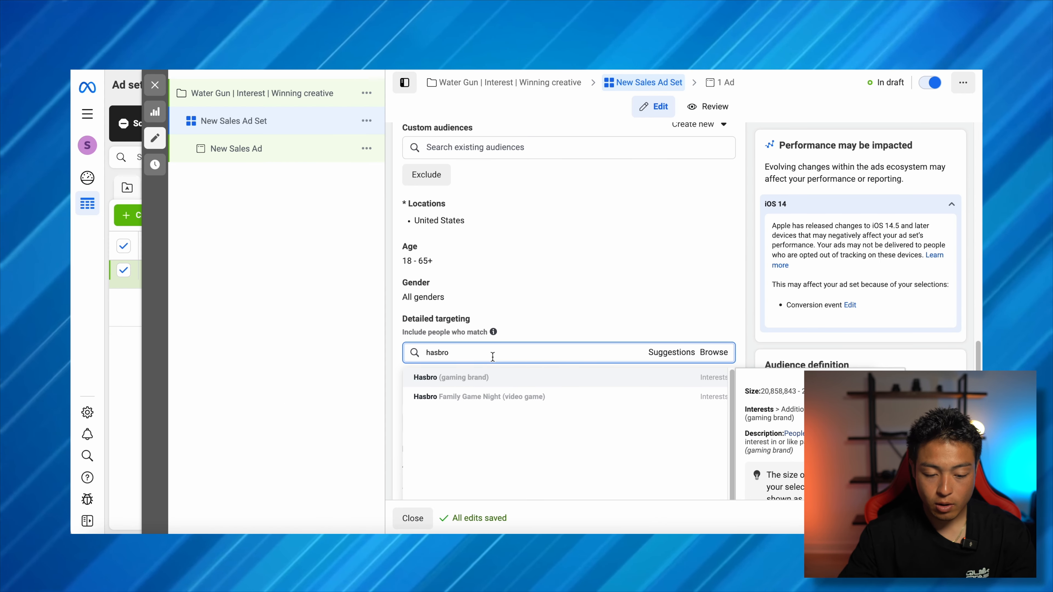
left_click(516, 383)
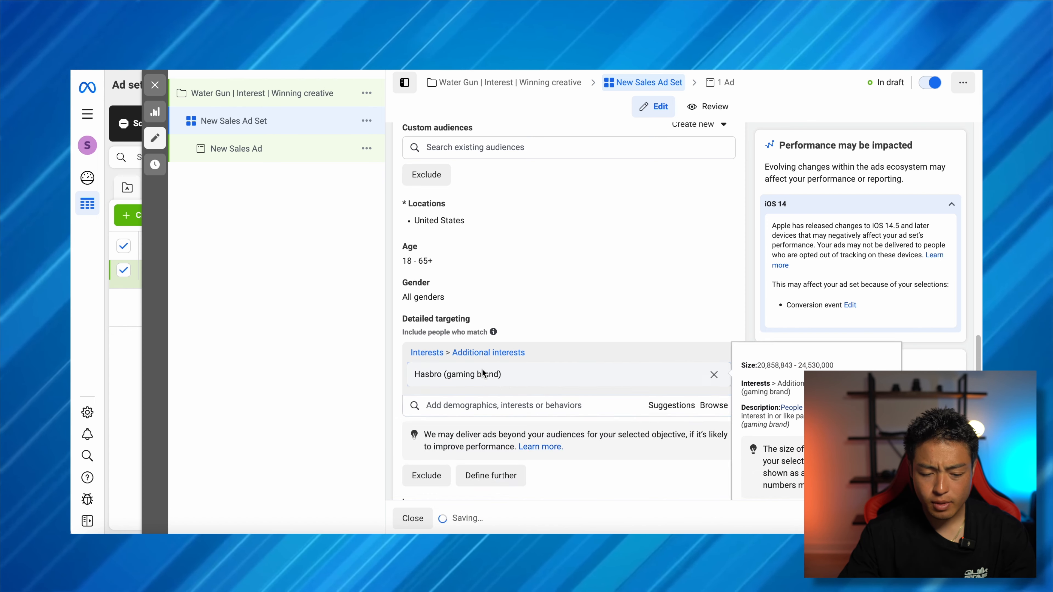
left_click_drag(502, 375, 413, 374)
key("ctrl+c")
Rename the ad set to "Hasbro (gaming brand)" using the copied interest name.
left_click(456, 168)
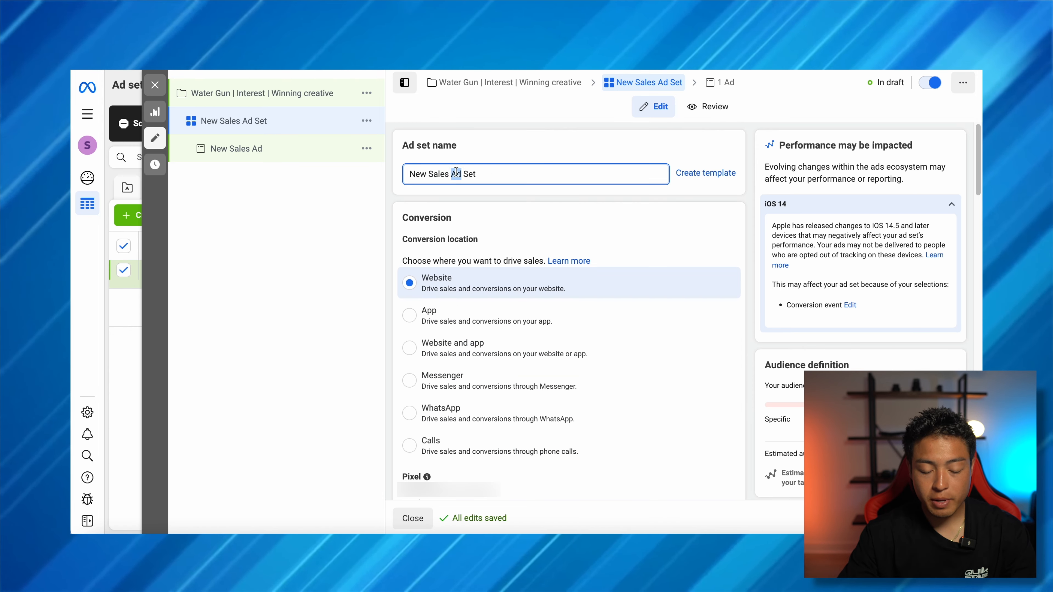
key("ctrl+a")
key("ctrl+v")
key("ctrl+v")
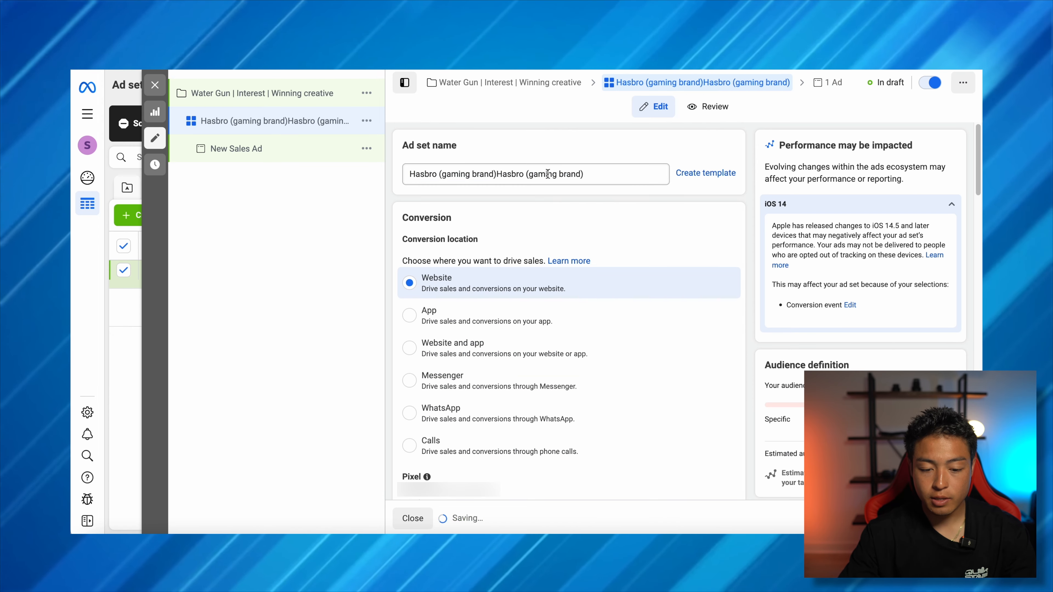
key("ctrl+a")
key("BackSpace")
key("ctrl+v")
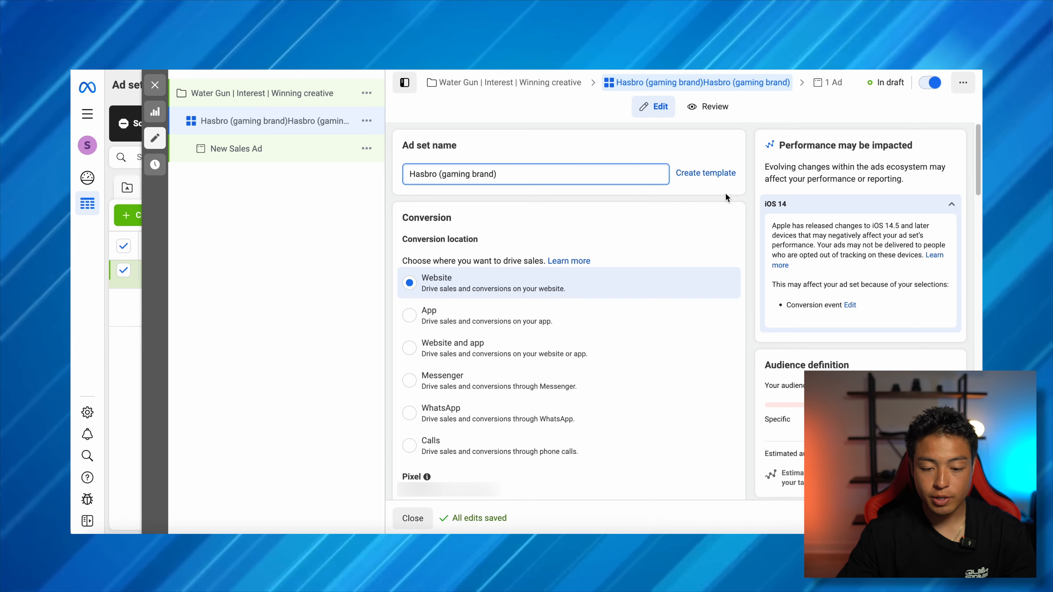
Check the ad set's placements and estimated daily reach, and proceed to the ad level.
scroll(580, 332, "down", 15)
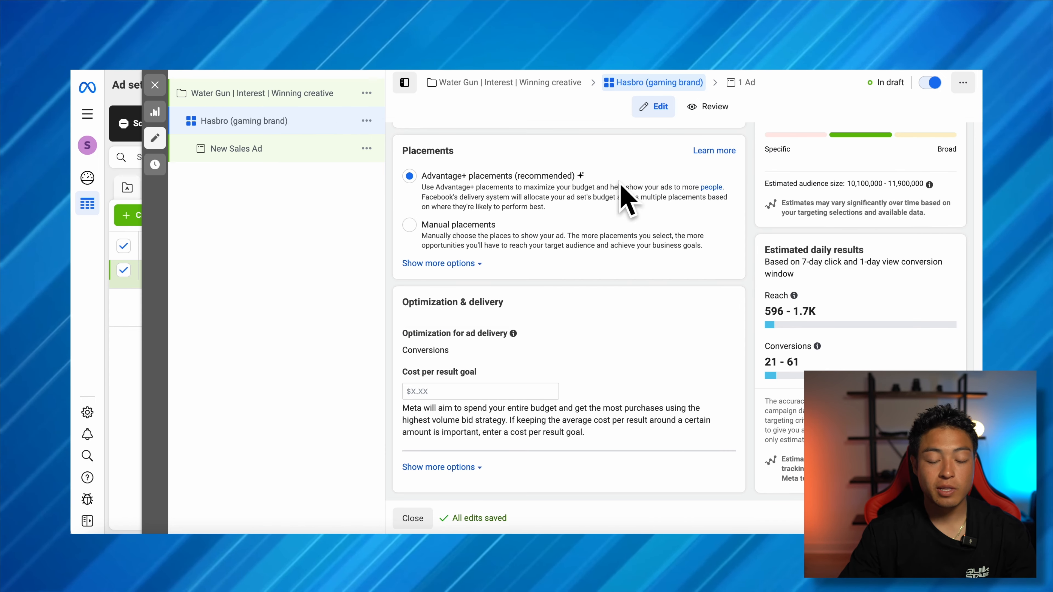
mouse_move(794, 295)
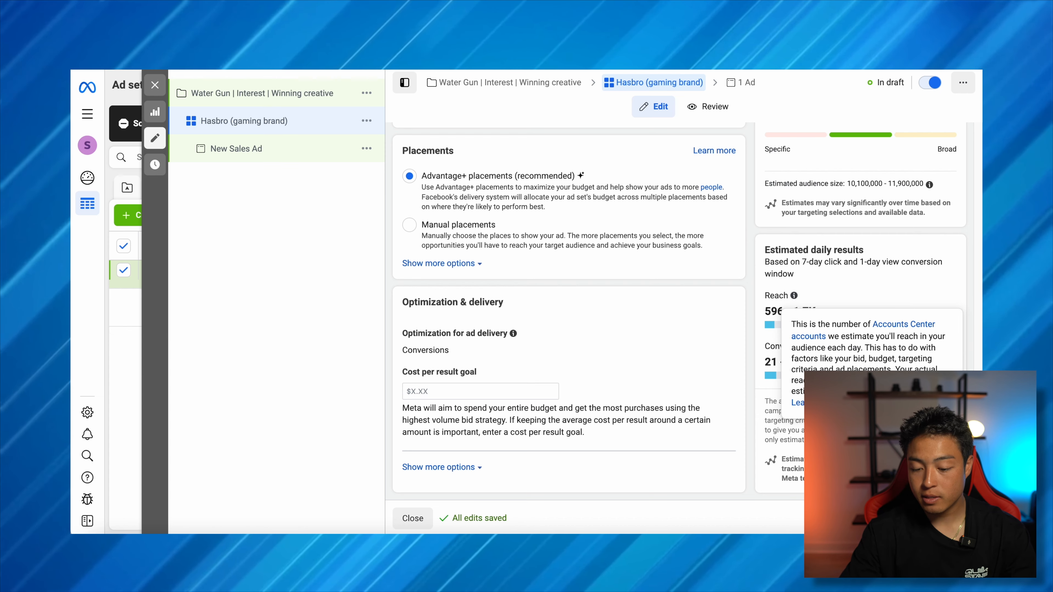
left_click(956, 519)
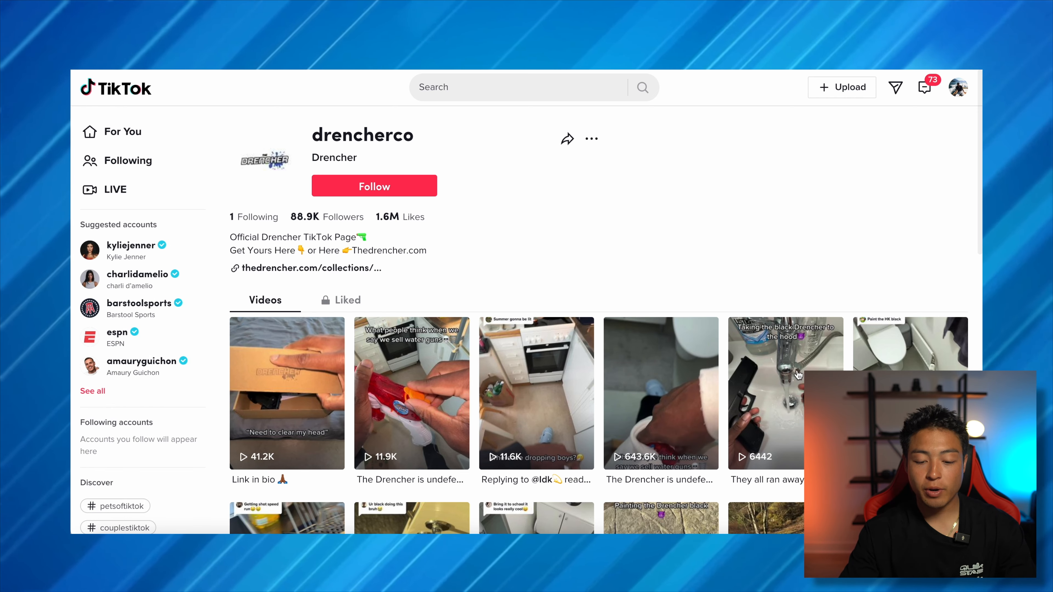
Look through the drencherco TikTok page for popular water gun videos, viewing one "The Drencher is undefeated" clip along the way.
scroll(472, 428, "down", 5)
scroll(472, 428, "down", 5)
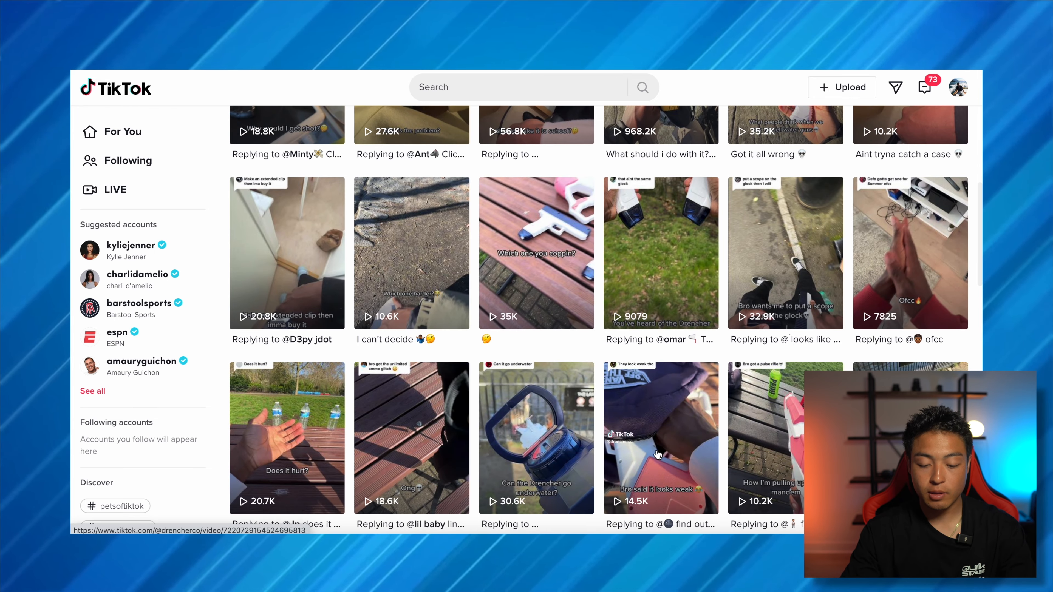
scroll(608, 442, "down", 5)
scroll(704, 435, "down", 4)
scroll(704, 427, "up", 20)
left_click(706, 424)
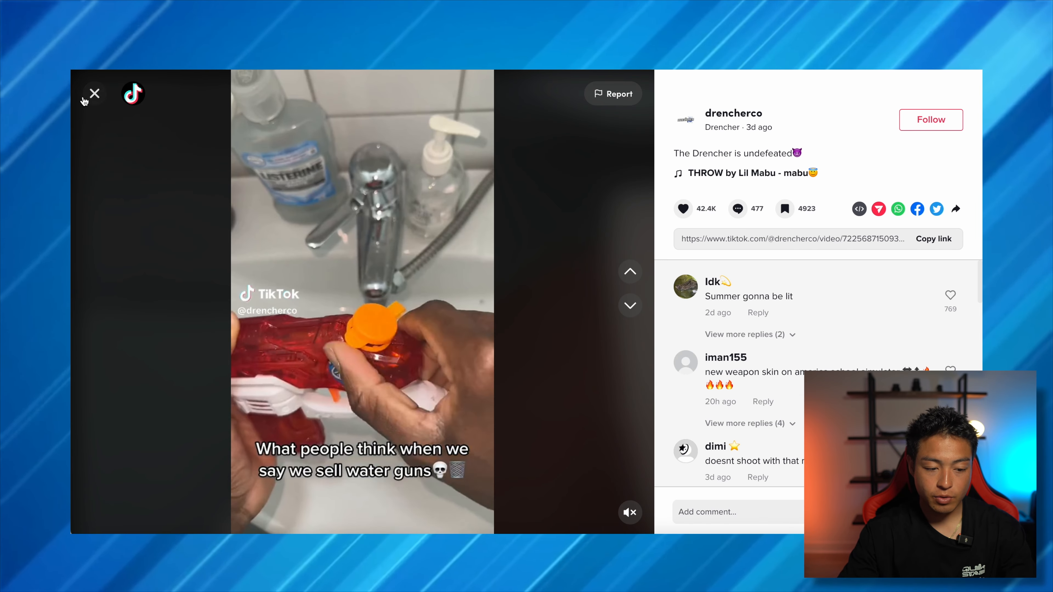
key("Escape")
scroll(652, 336, "down", 10)
scroll(652, 336, "down", 10)
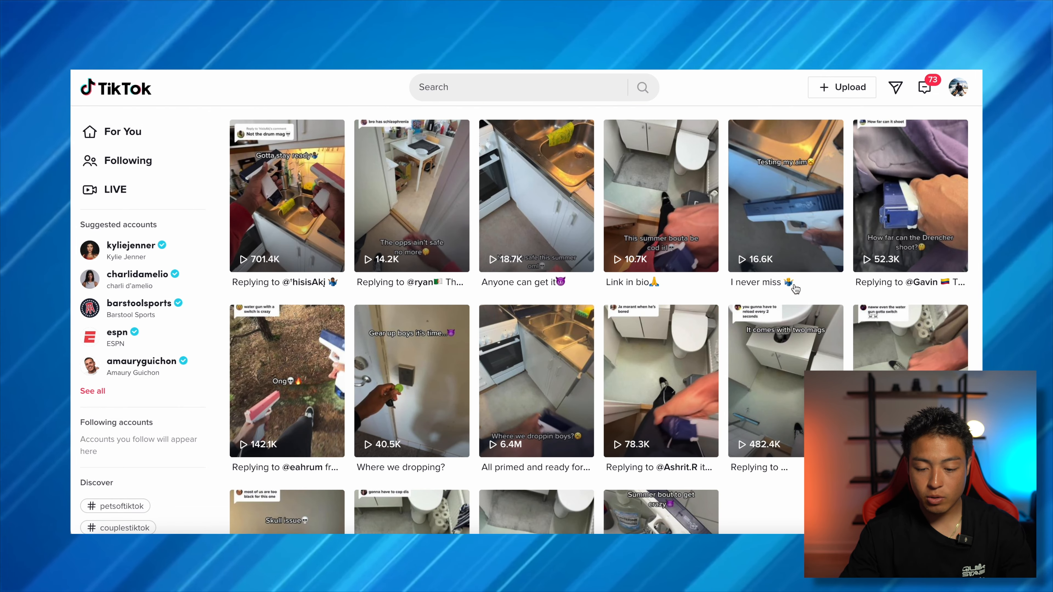
scroll(652, 336, "down", 3)
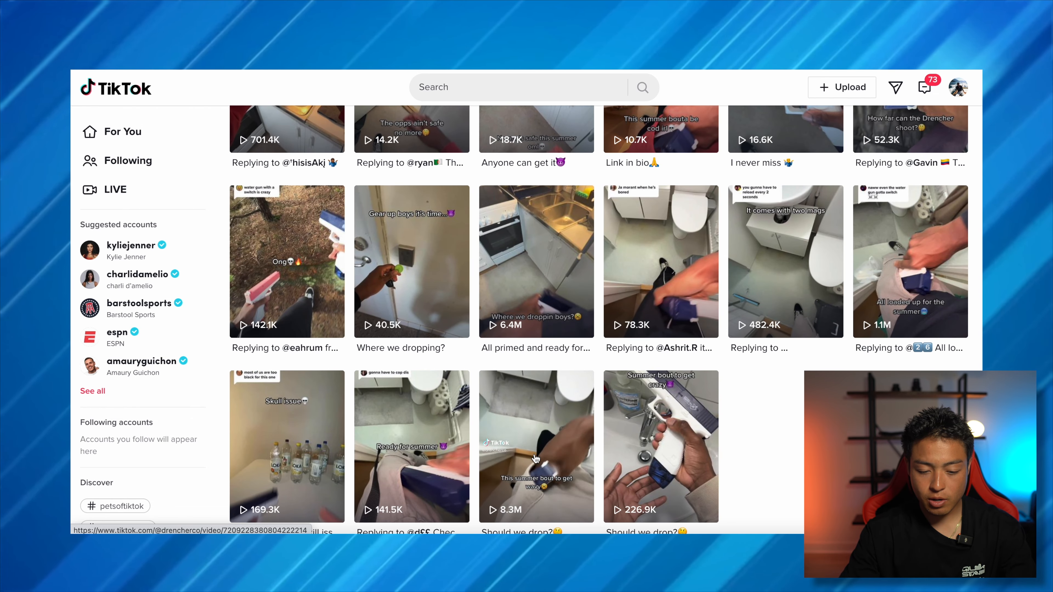
Download Drencher's "Should we drop?" TikTok video without a watermark through SSSTIK.
left_click(536, 457)
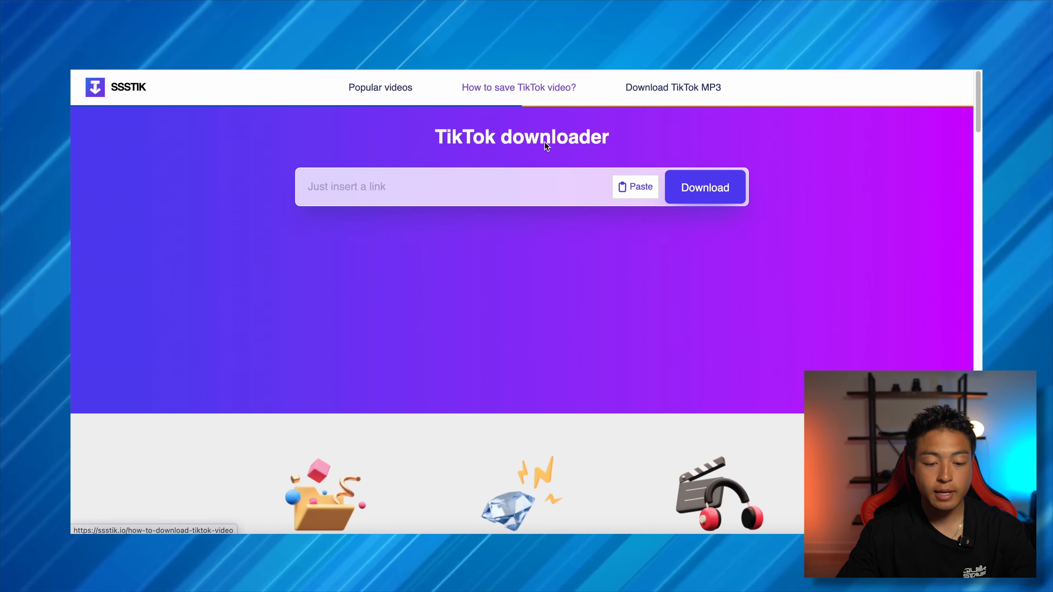
left_click(635, 186)
left_click(694, 192)
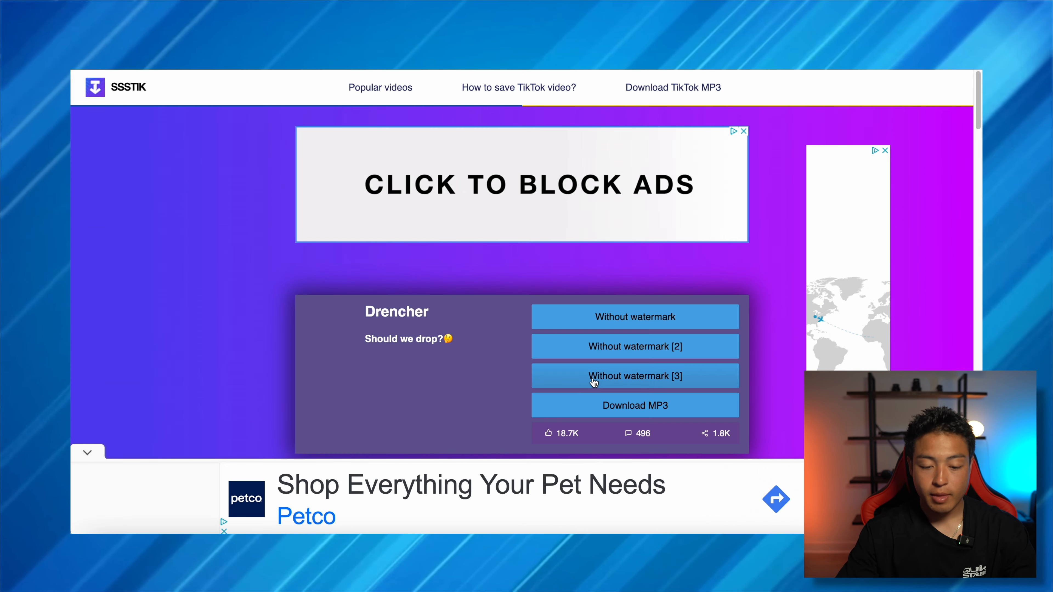
left_click(593, 320)
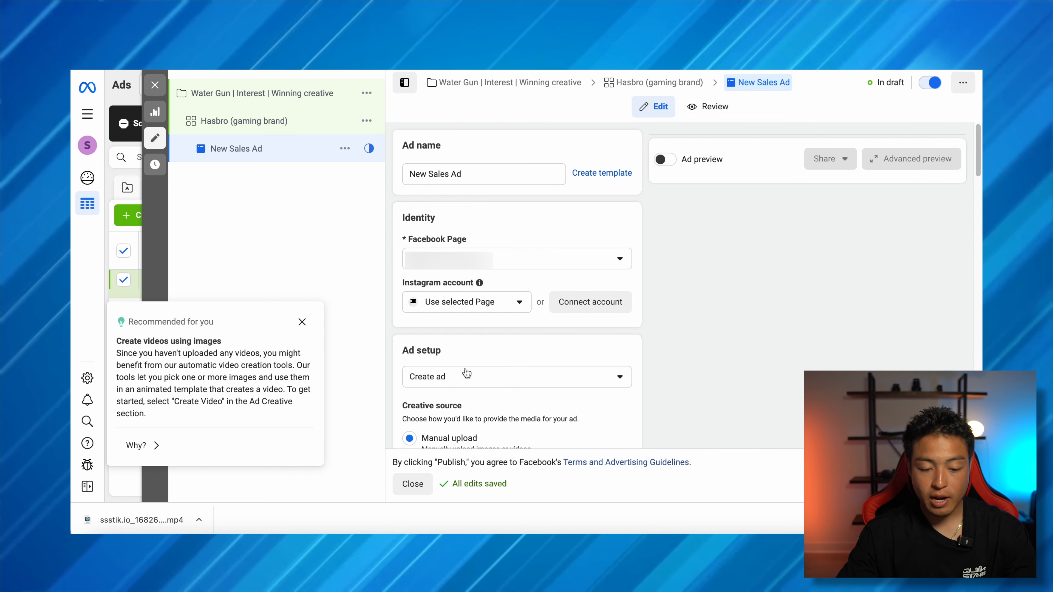
Keep "Use selected Page" as the Instagram account, dismiss the video creation recommendation, and rename the ad "Ad #1".
left_click(499, 305)
left_click(460, 346)
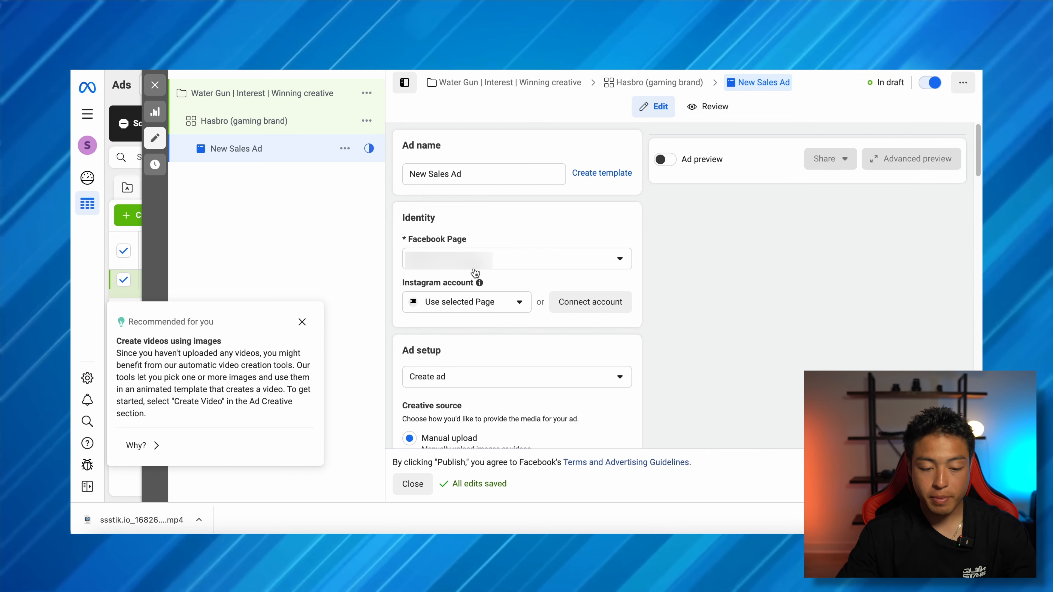
left_click(306, 322)
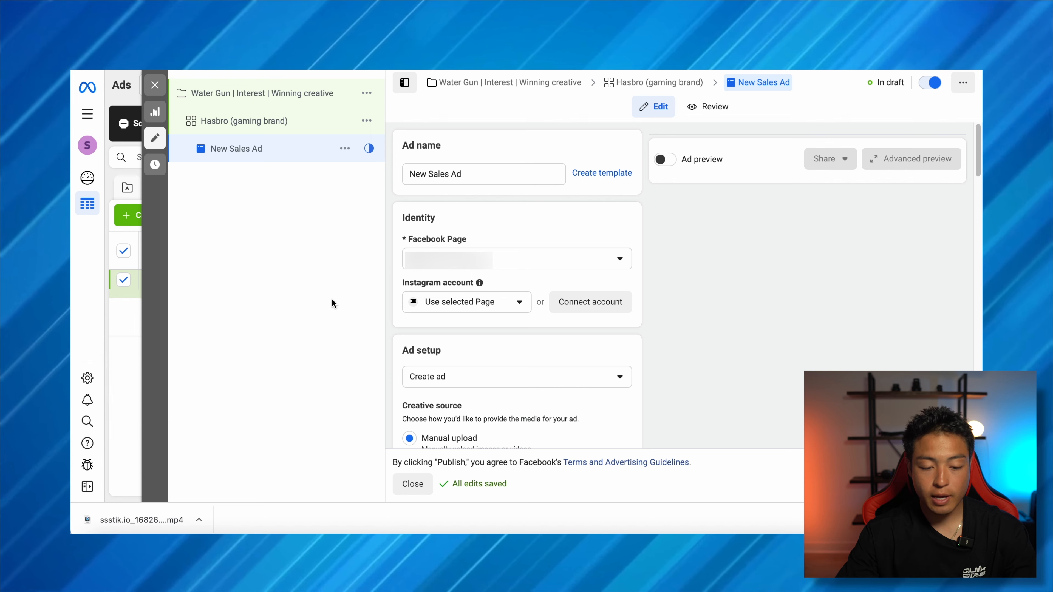
triple_click(448, 174)
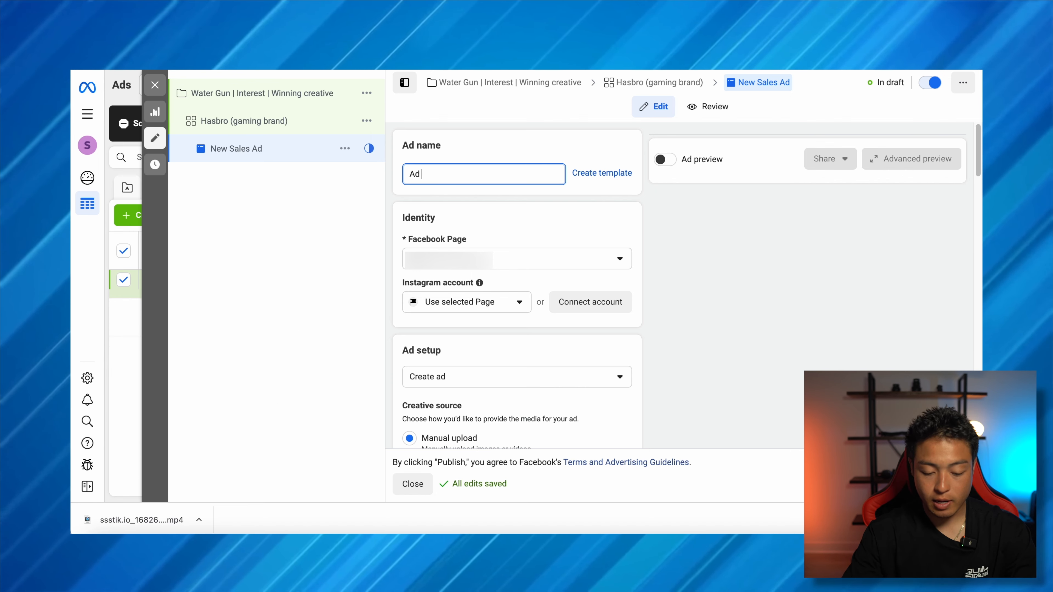
Add the downloaded TikTok video as the media of Ad #1's creative.
scroll(489, 292, "down", 5)
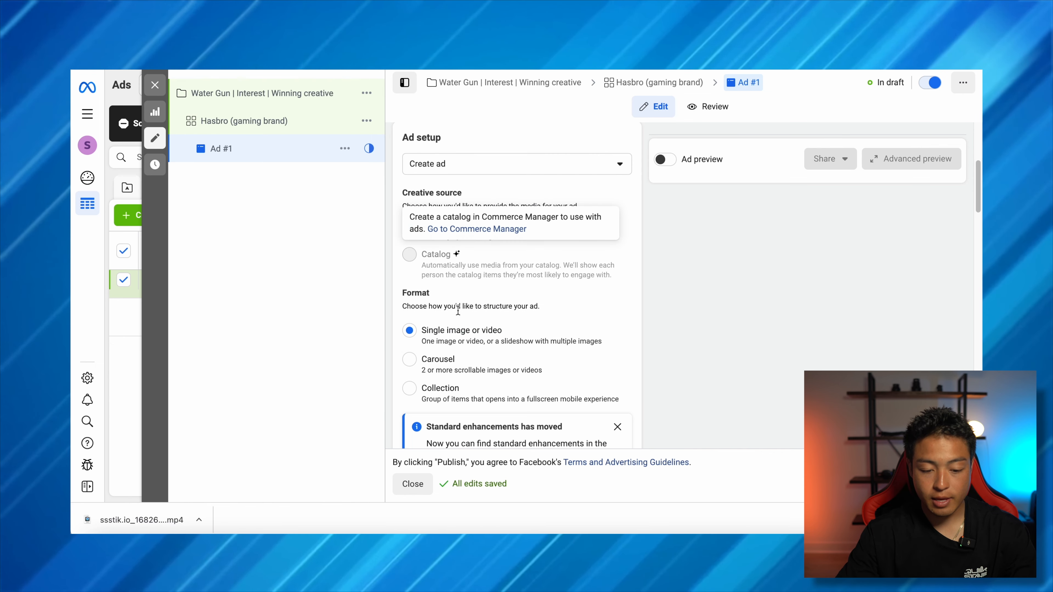
scroll(457, 360, "down", 4)
scroll(456, 360, "down", 3)
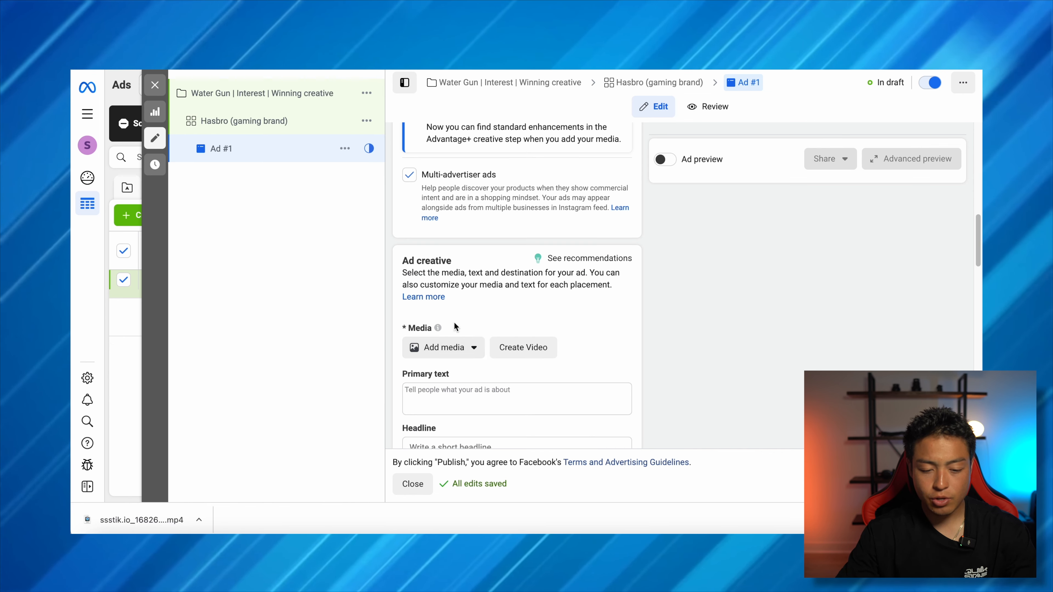
left_click(440, 347)
left_click(433, 375)
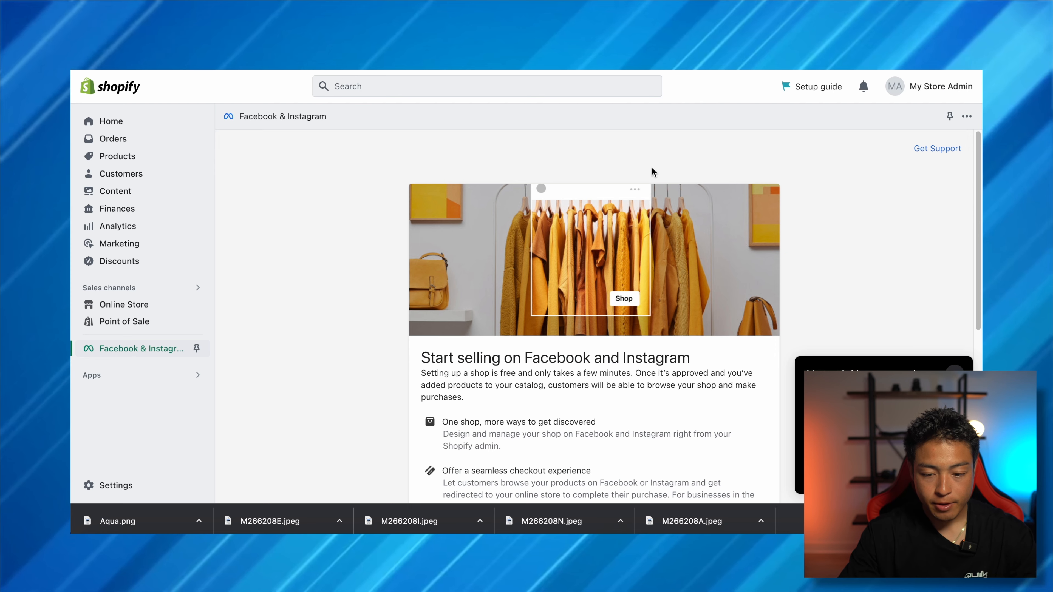
Preview the Refresh theme from the Shopify online store and open the AquaBlitz 1.0 product page from the featured products.
left_click(162, 306)
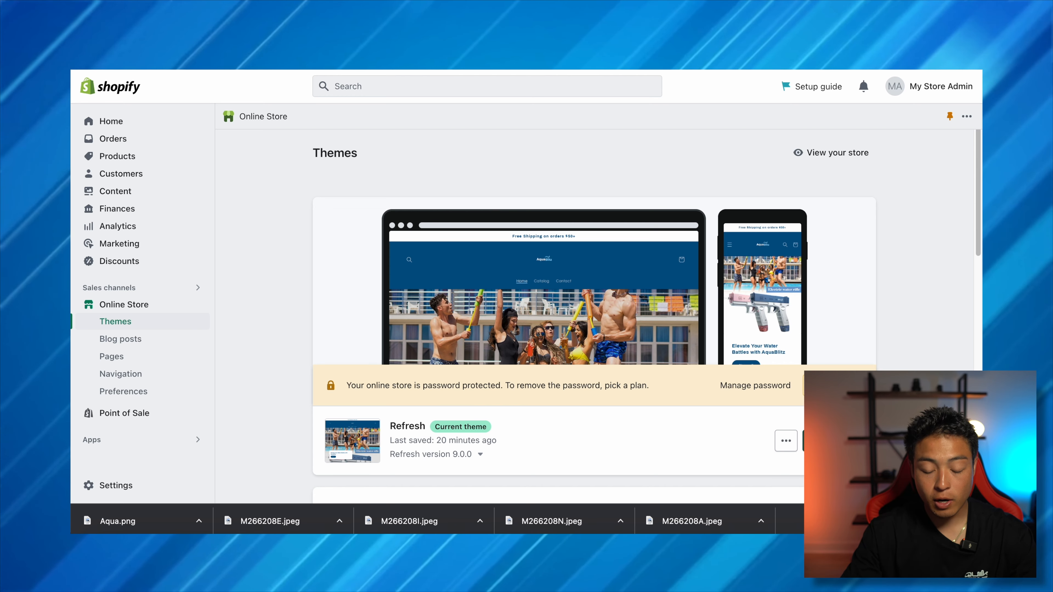
left_click(786, 441)
left_click(699, 277)
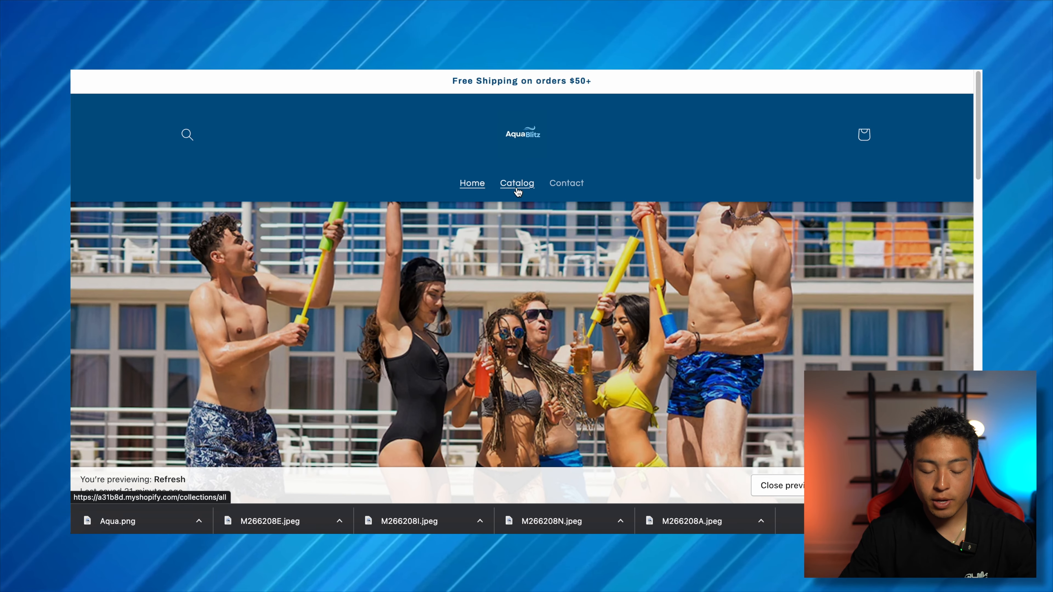
scroll(522, 220, "down", 20)
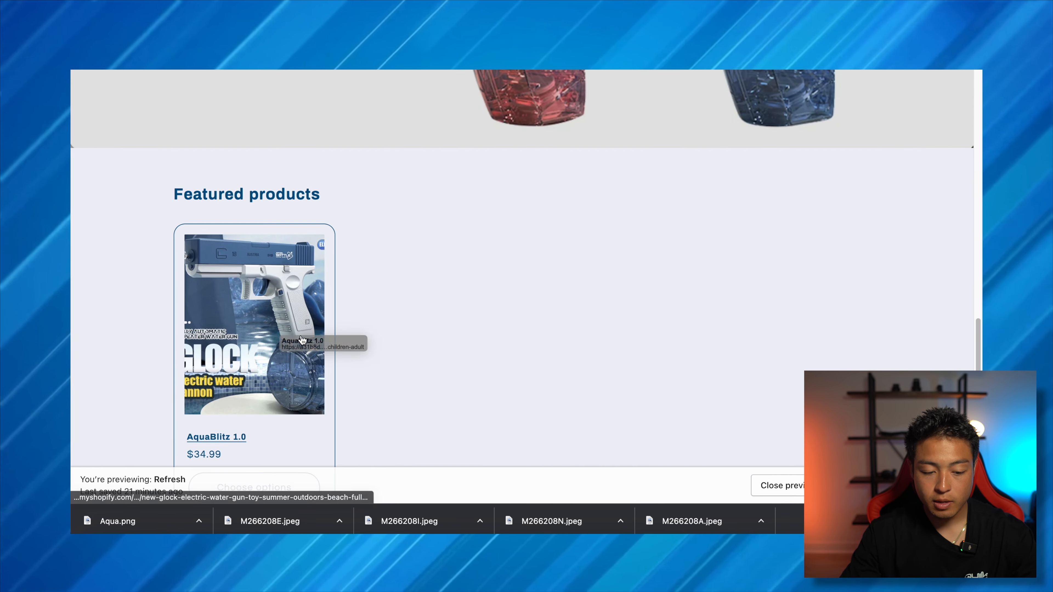
left_click(261, 294)
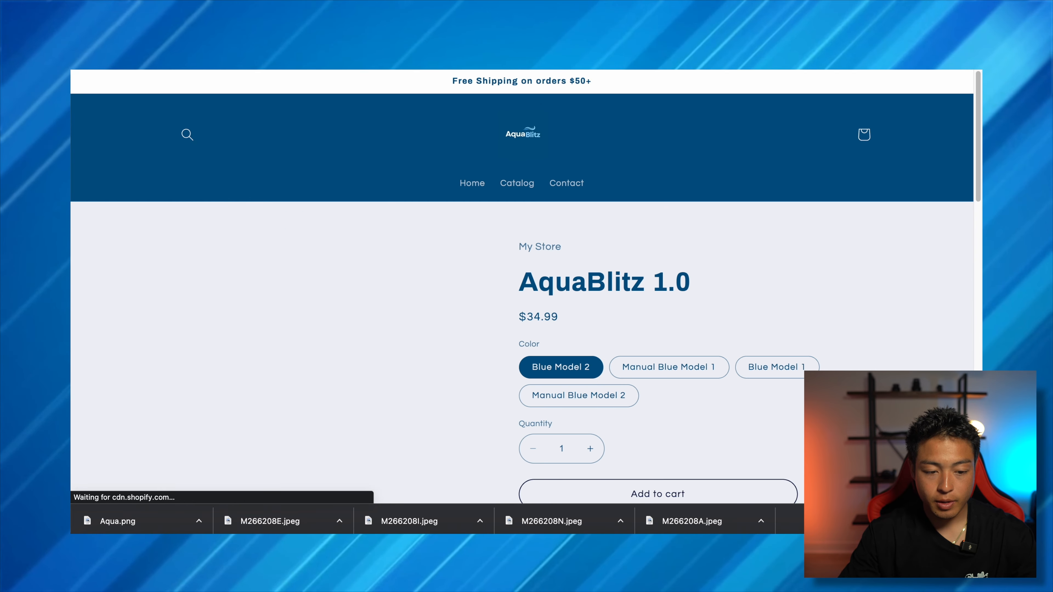
Switch back from the Shopify store to the Ad #1 draft in Meta Ads Manager.
left_click(517, 38)
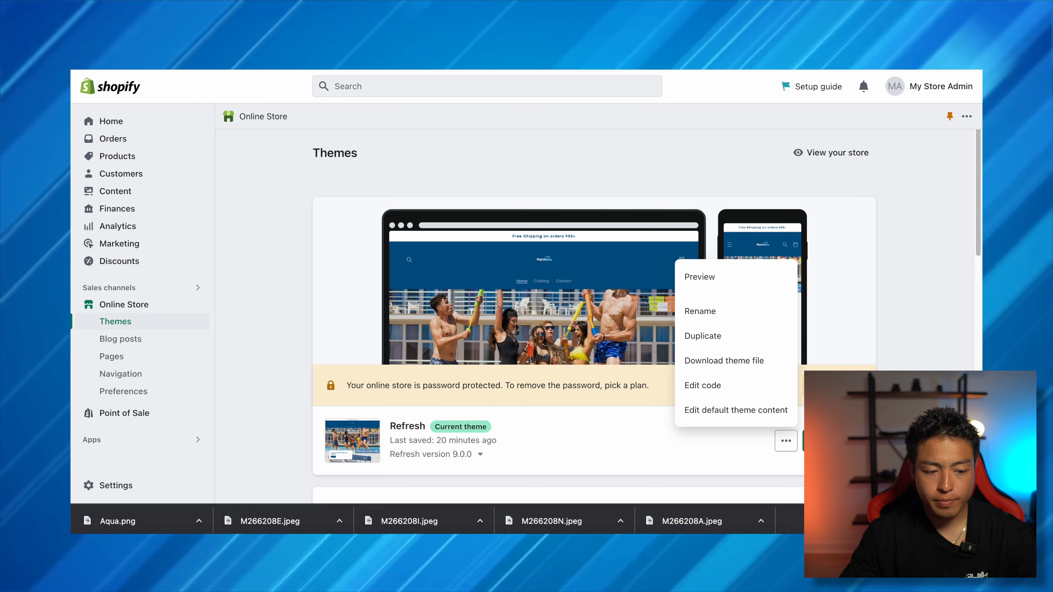
left_click_drag(684, 31, 839, 31)
left_click(166, 38)
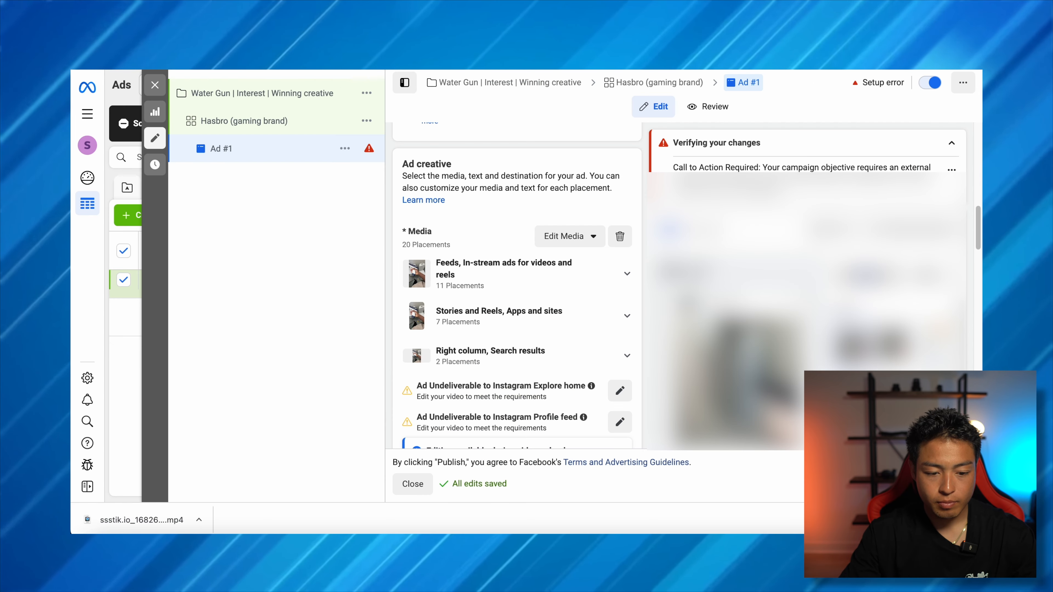
scroll(572, 290, "down", 10)
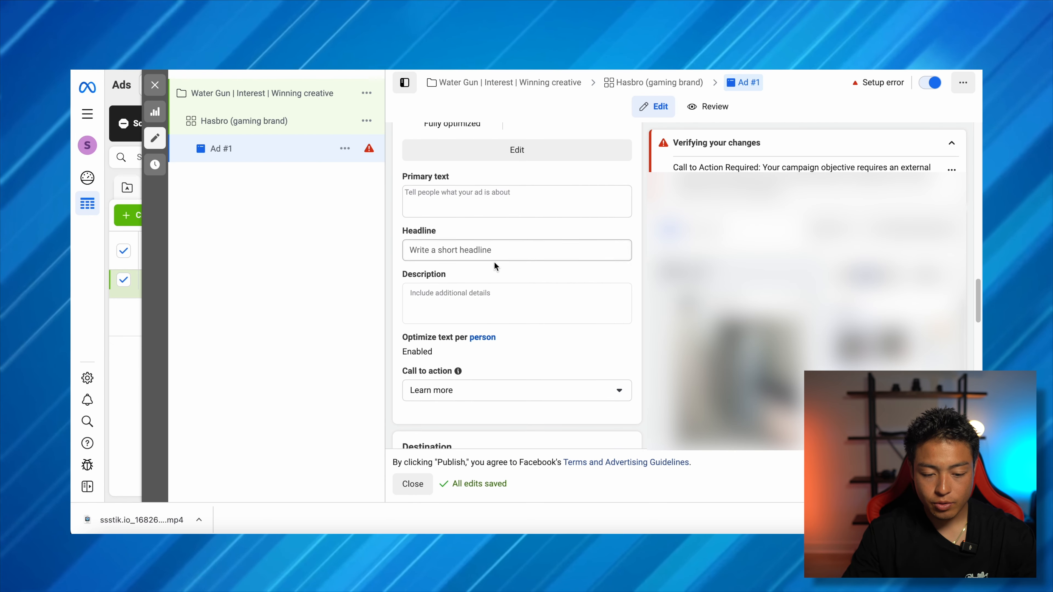
scroll(477, 353, "down", 5)
left_click(484, 325)
type("https://a31b8d.myshopify.com/products/new-glock-electric-water-gun-toy-summer-outdoors-beach-fully-automatic-continuous-firing-pistol-toys-for-children-adult")
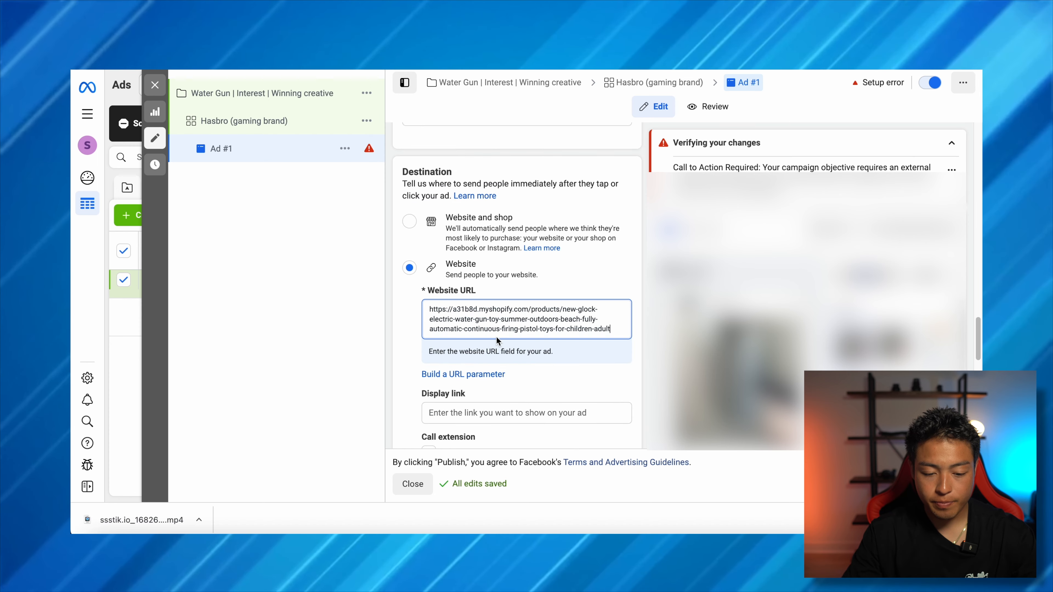
Set Ad #1's call to action to "Shop now".
scroll(515, 249, "up", 5)
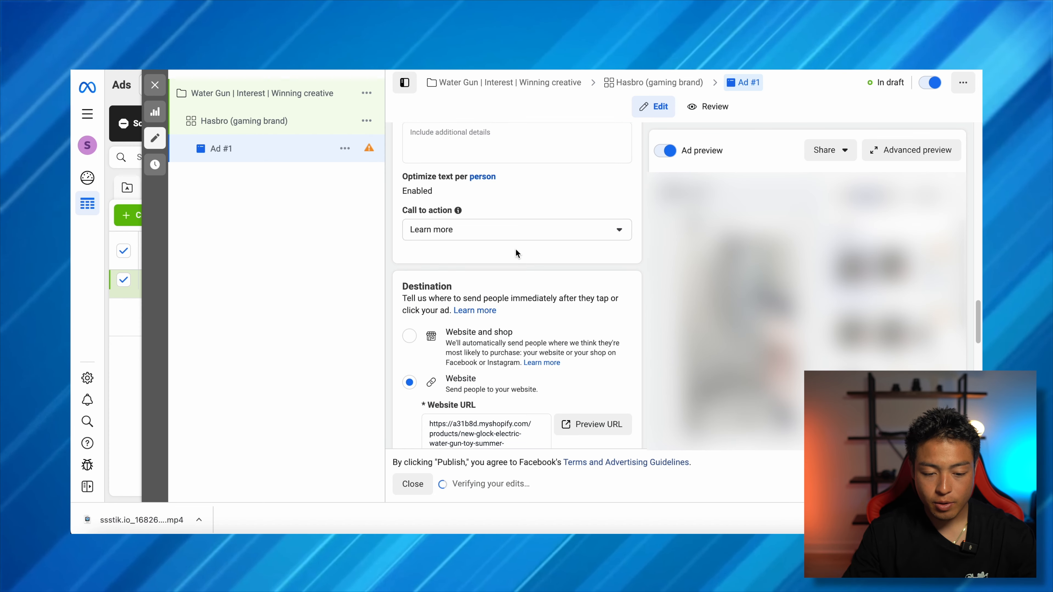
left_click(438, 368)
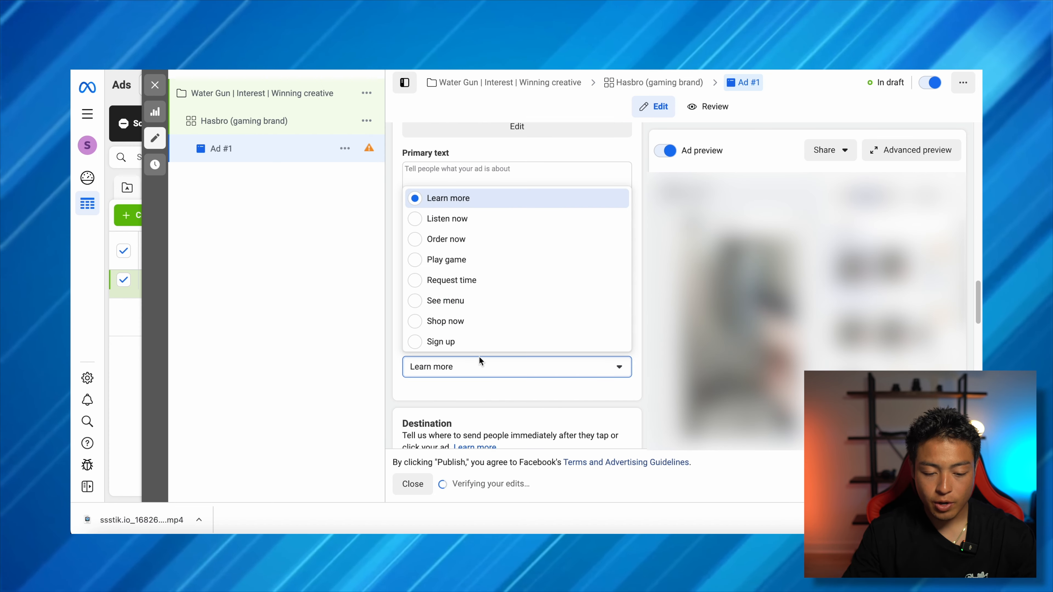
left_click(480, 327)
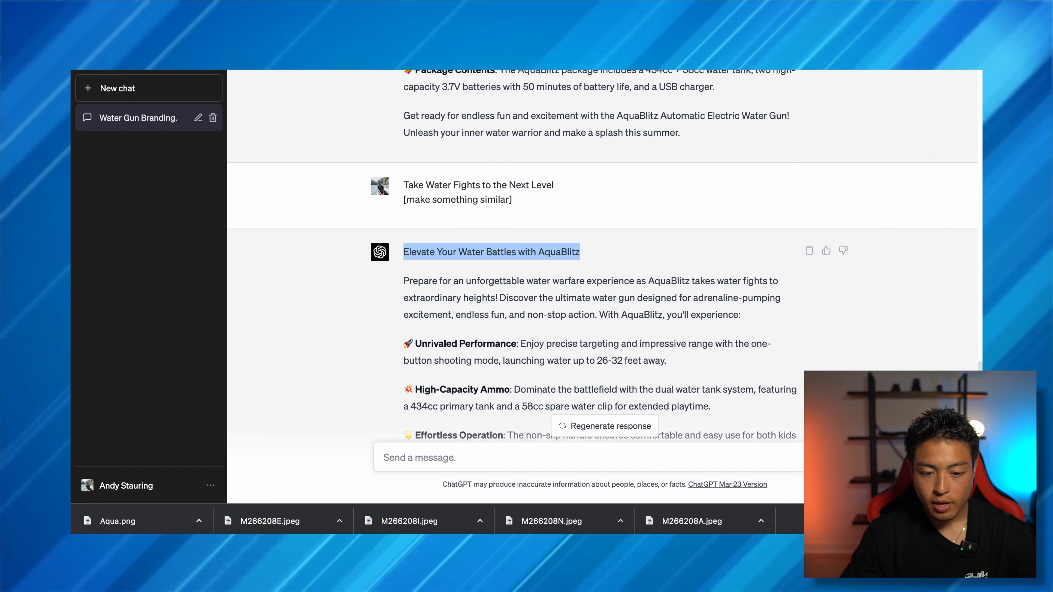
Prompt ChatGPT "with this information make me a facebook ad copy" and copy its answer from the opening question through the "perfect gift" bullet.
triple_click(599, 300)
left_click(508, 453)
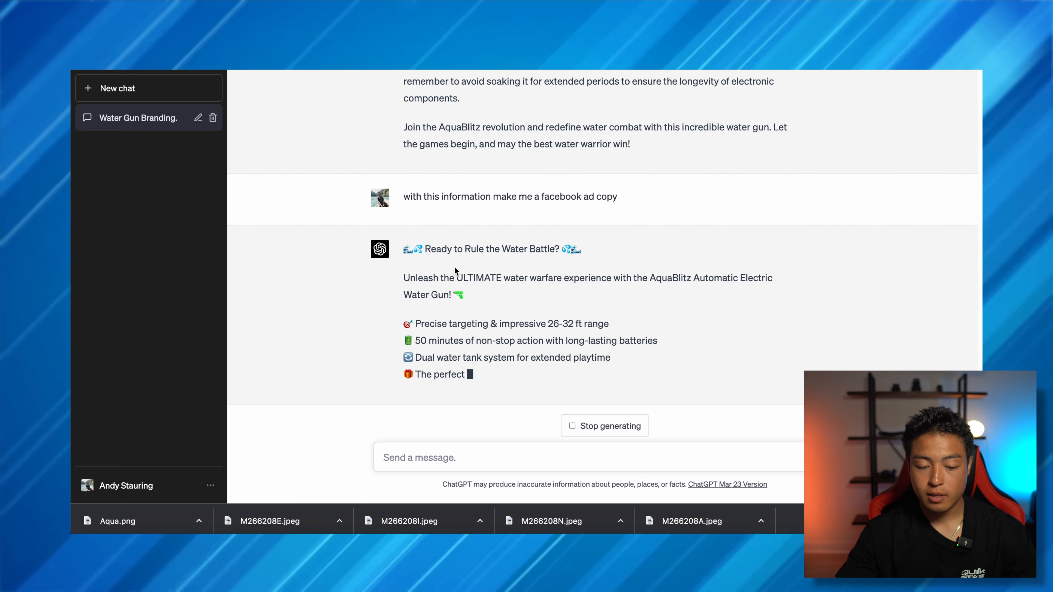
left_click_drag(407, 215, 613, 337)
key("super+c")
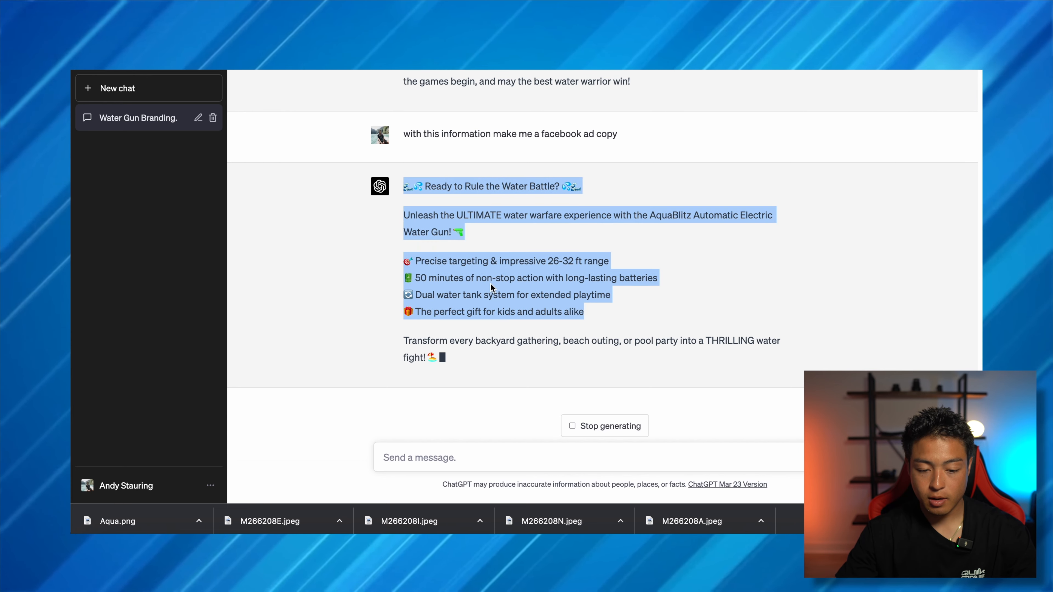
Paste the copied AquaBlitz ad copy into Ad #1's primary text in Meta Ads Manager and remove the trailing blank lines.
left_click(463, 154)
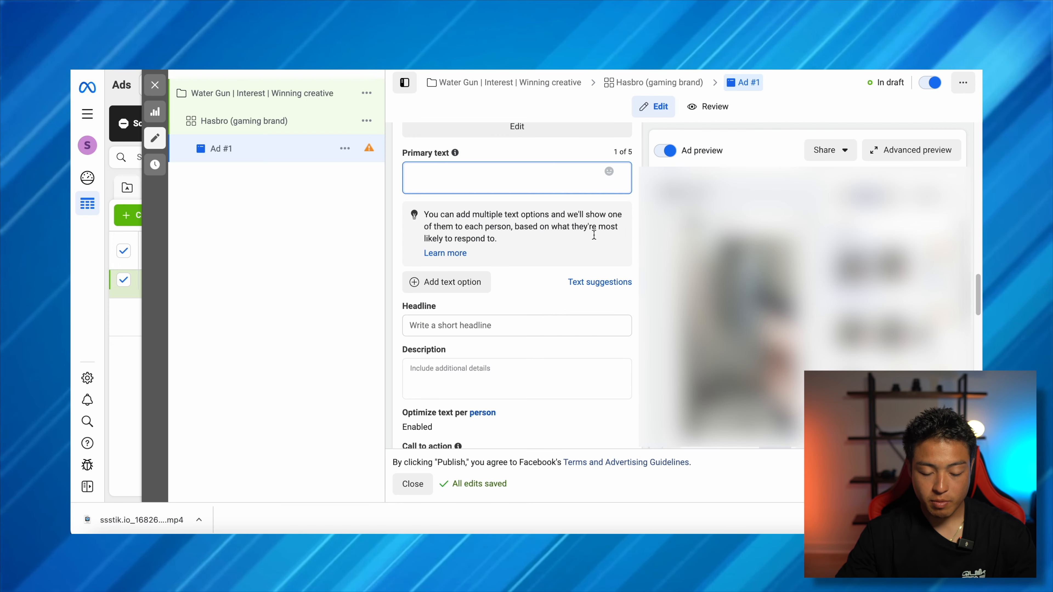
key("super+v")
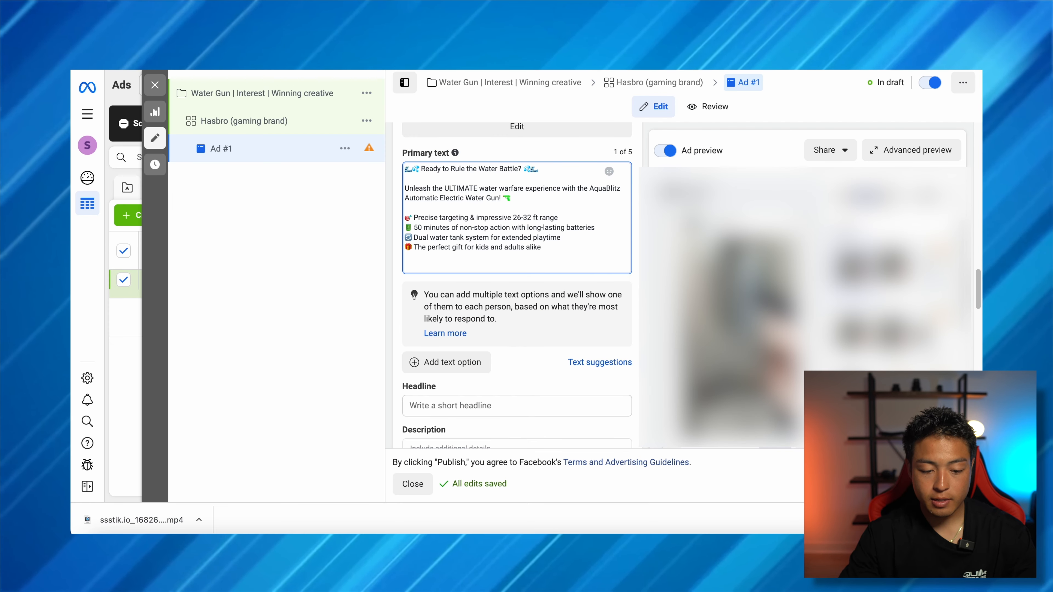
key("BackSpace")
key("BackSpace")
Move the line "Ready to Rule the Water Battle?" with its emojis from the primary text into the headline, removing the leftover blank line.
mouse_move(459, 152)
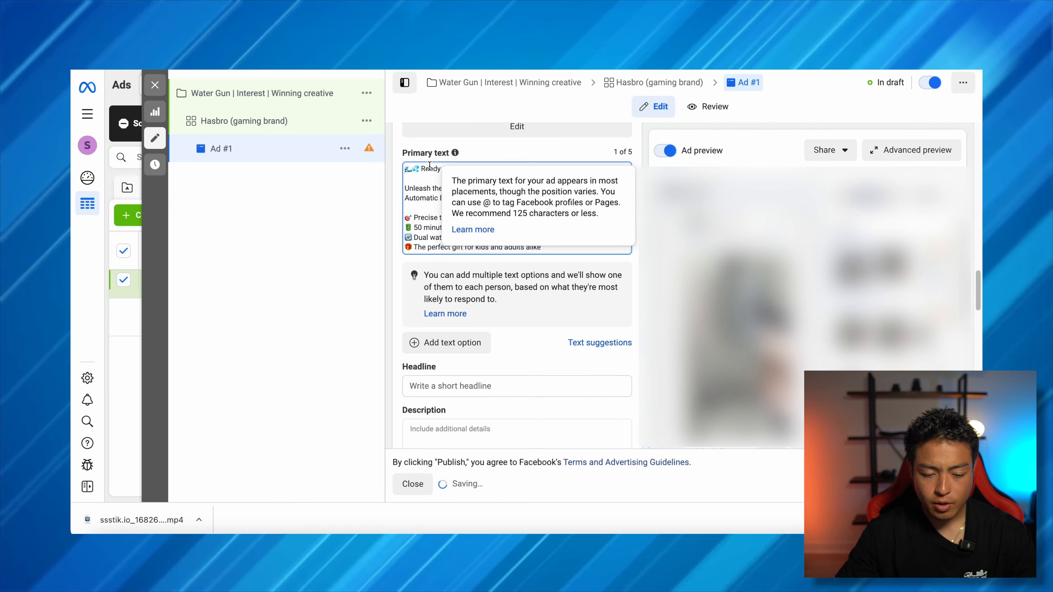
triple_click(436, 169)
key("ctrl+c")
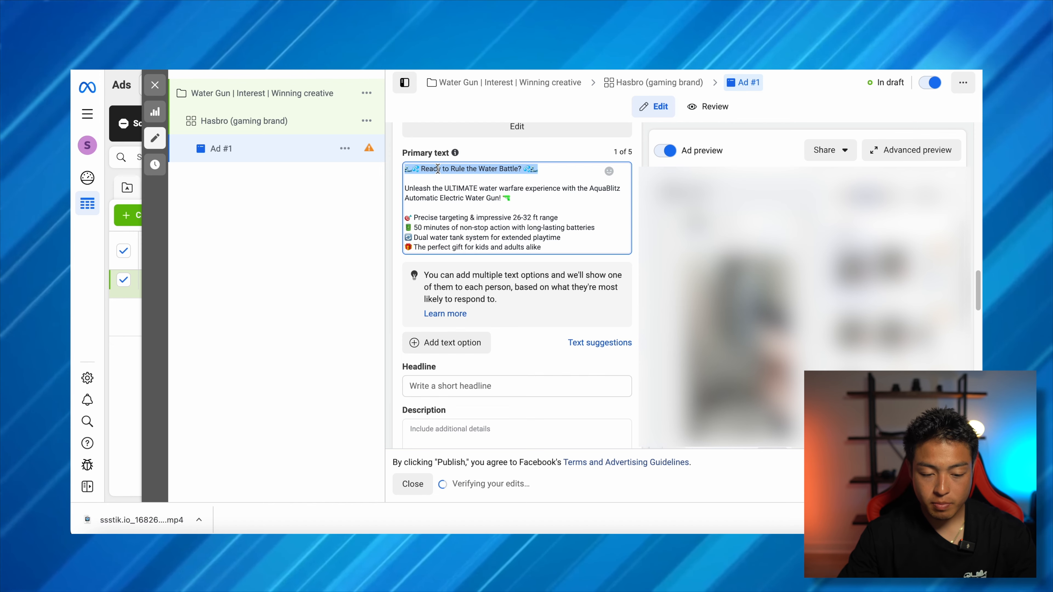
key("BackSpace")
left_click(406, 179)
key("BackSpace")
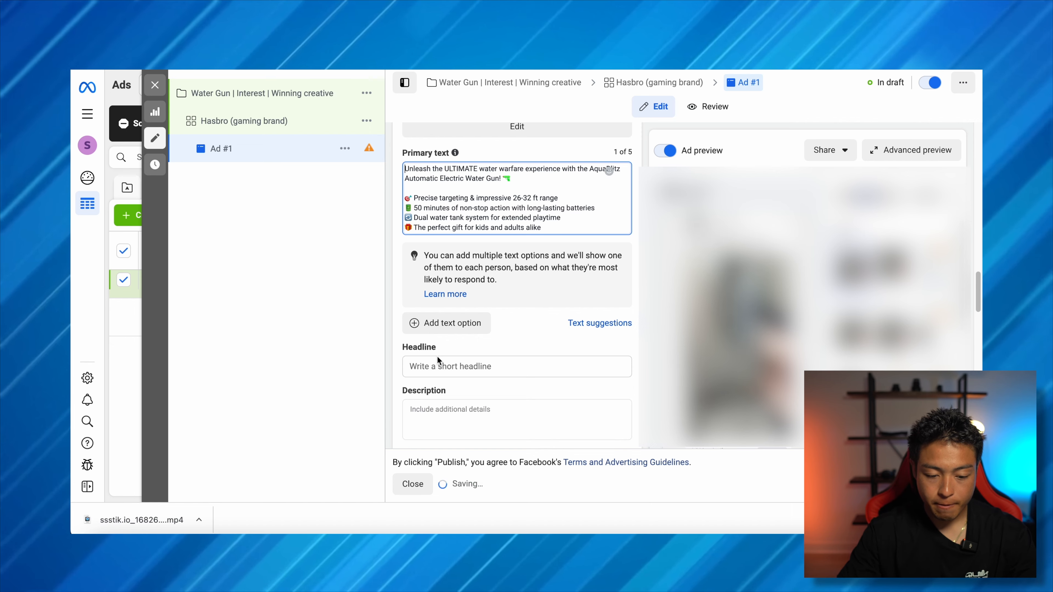
left_click(437, 359)
key("ctrl+v")
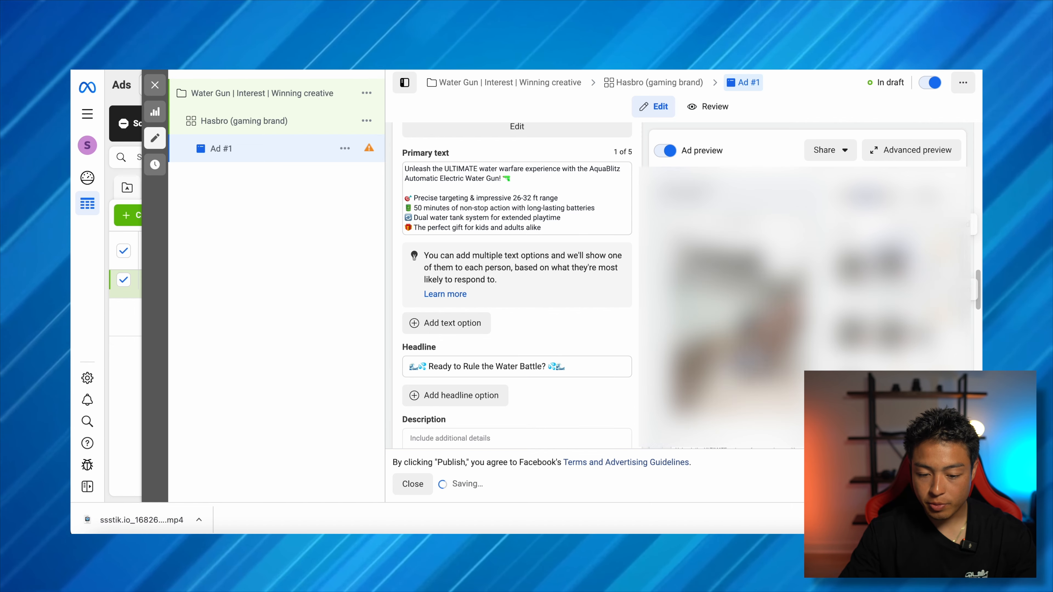
mouse_move(451, 417)
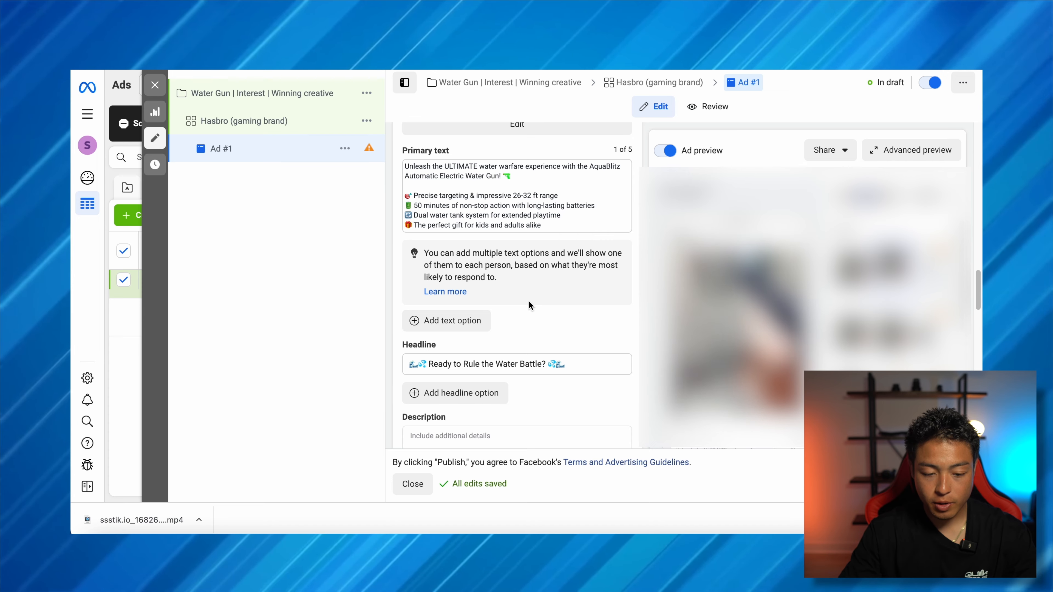
scroll(535, 305, "down", 3)
scroll(550, 313, "down", 10)
scroll(550, 313, "up", 20)
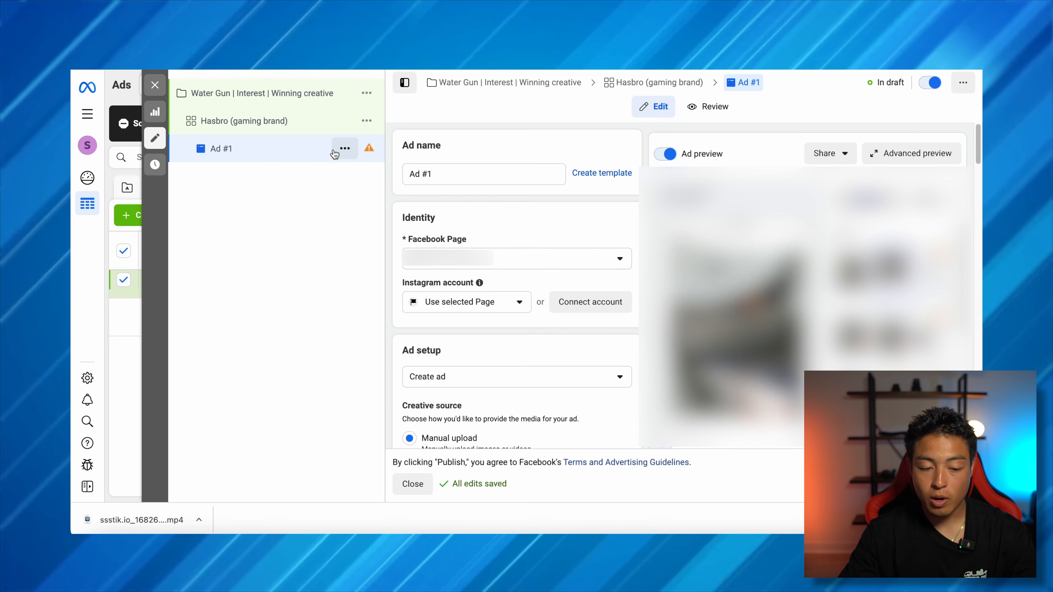
left_click(367, 122)
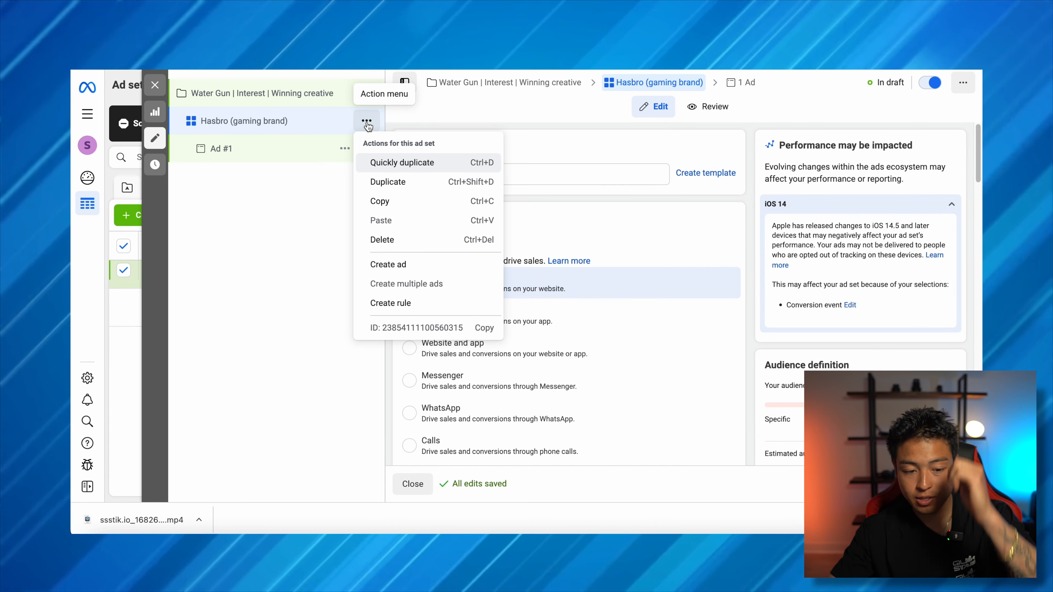
left_click(297, 222)
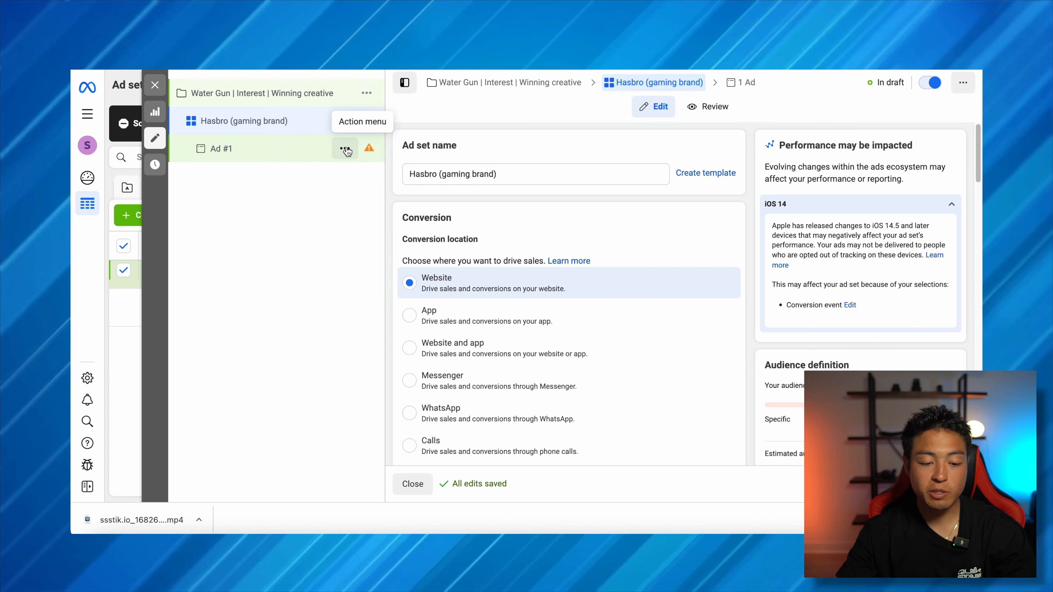
left_click(294, 157)
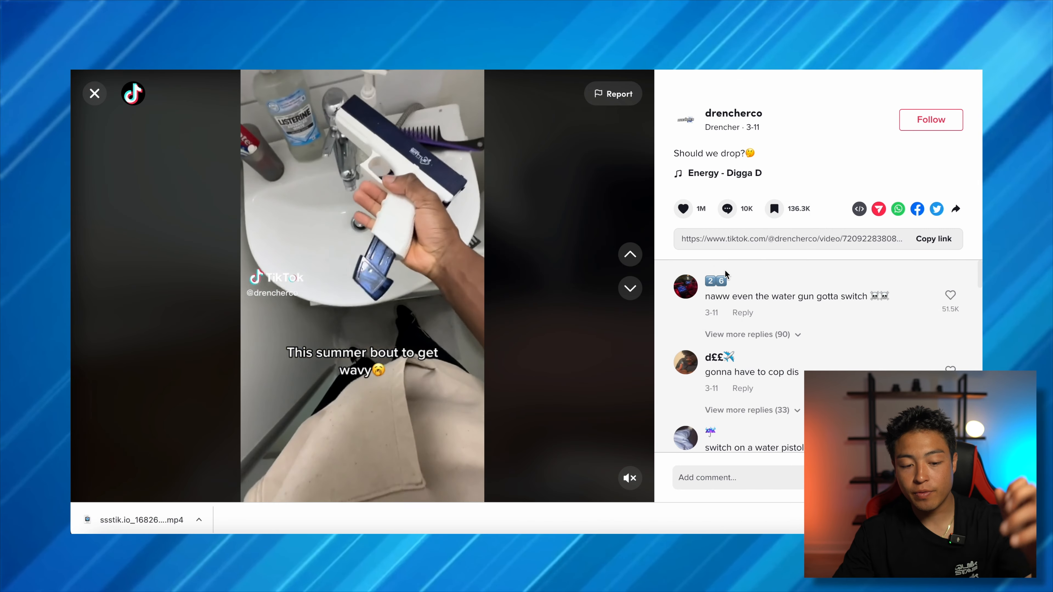
Browse the drencherco TikTok profile for further water gun video creatives, and return to the Ad #1 draft in Meta Ads Manager.
left_click(96, 94)
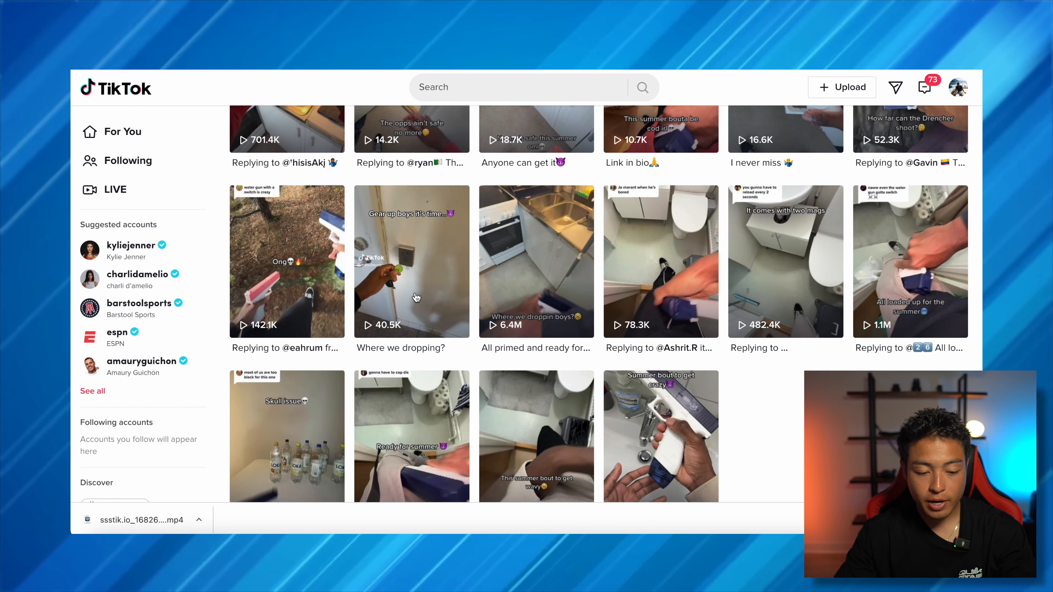
scroll(409, 301, "up", 5)
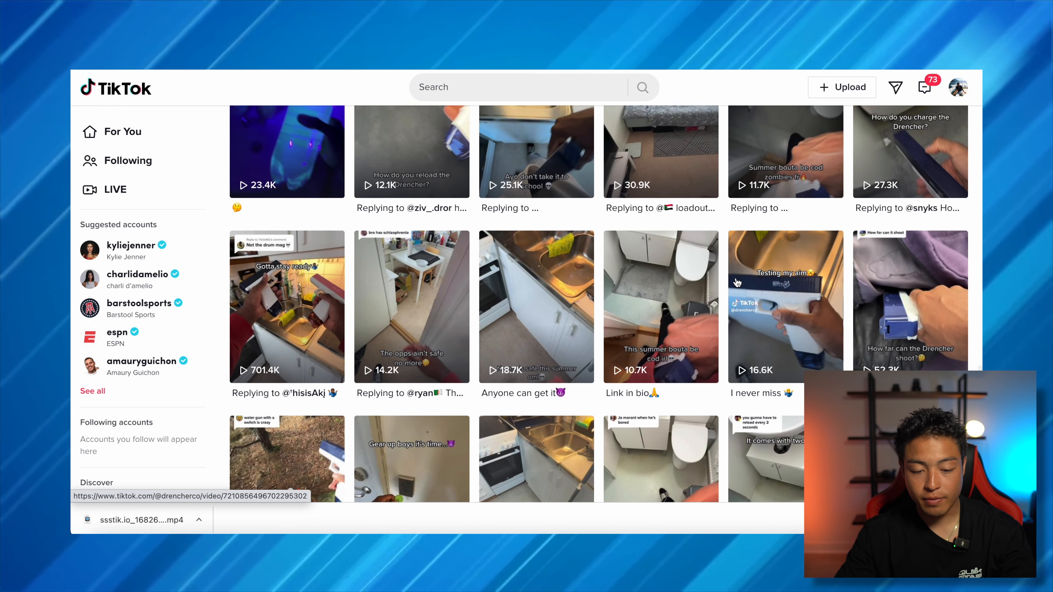
scroll(737, 283, "up", 5)
scroll(565, 315, "up", 3)
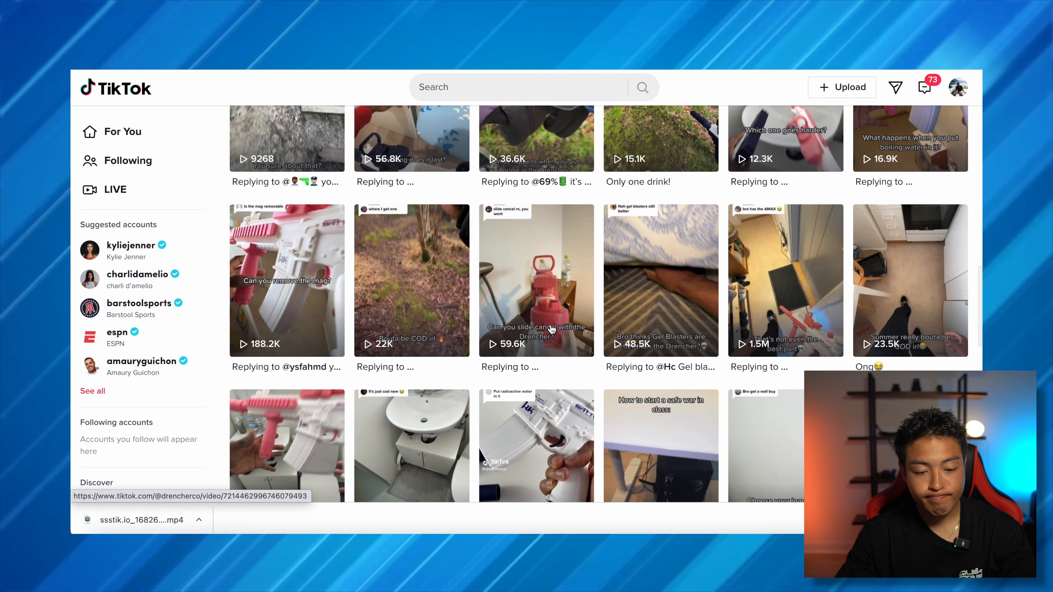
scroll(696, 236, "up", 6)
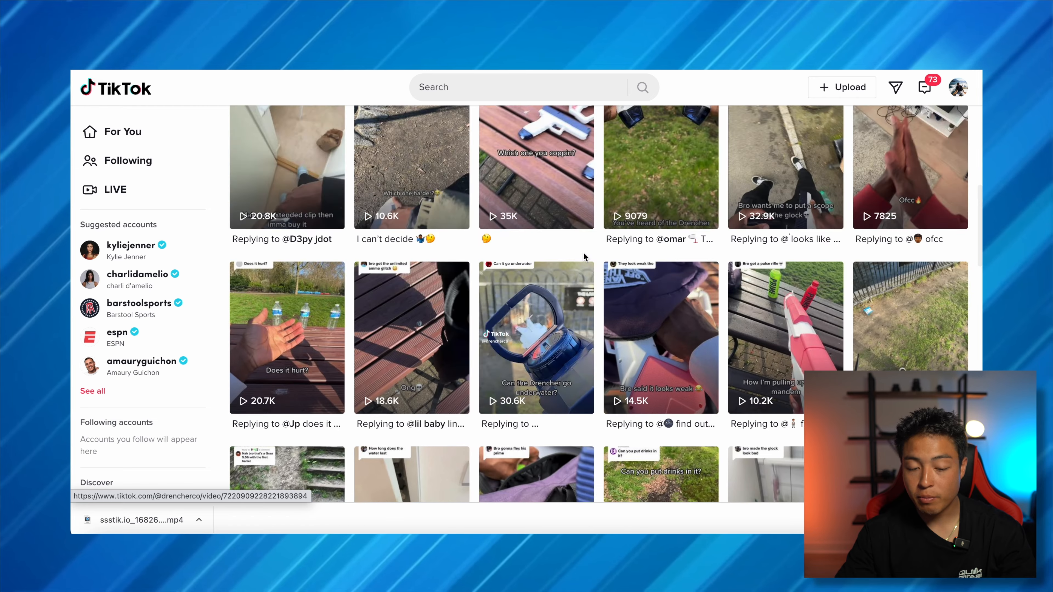
scroll(599, 302, "up", 3)
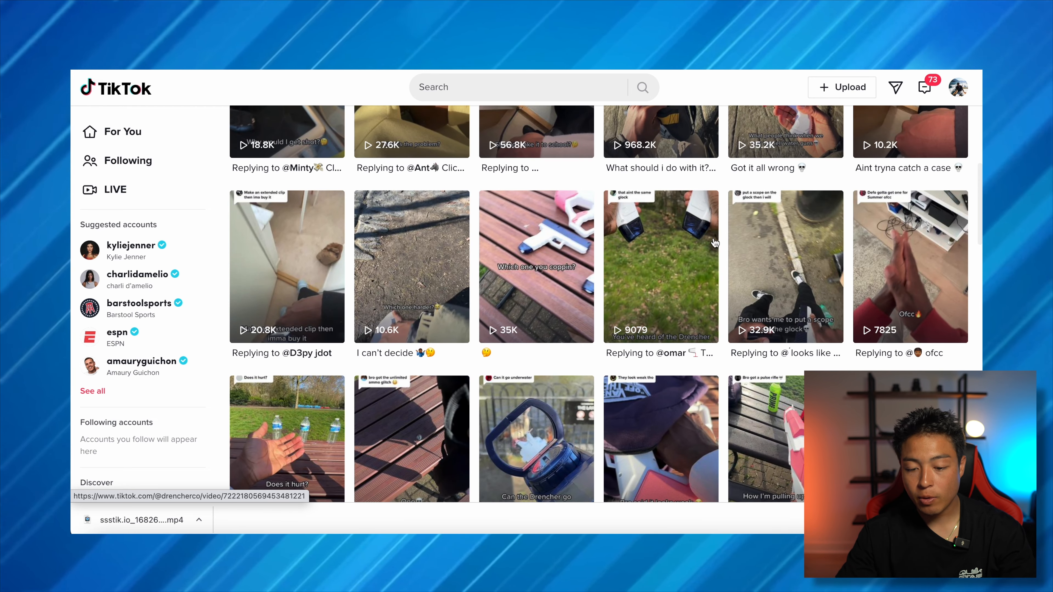
key("ctrl+Tab")
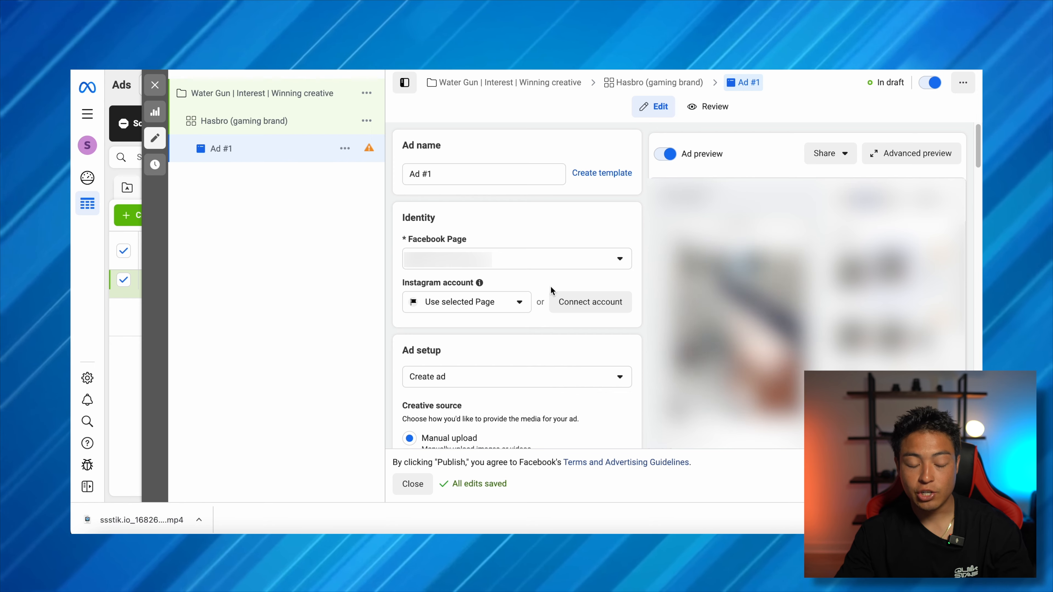
Duplicate the Hasbro (gaming brand) ad set into 2 copies within the Water Gun | Interest | Winning creative campaign.
left_click(270, 123)
left_click(364, 121)
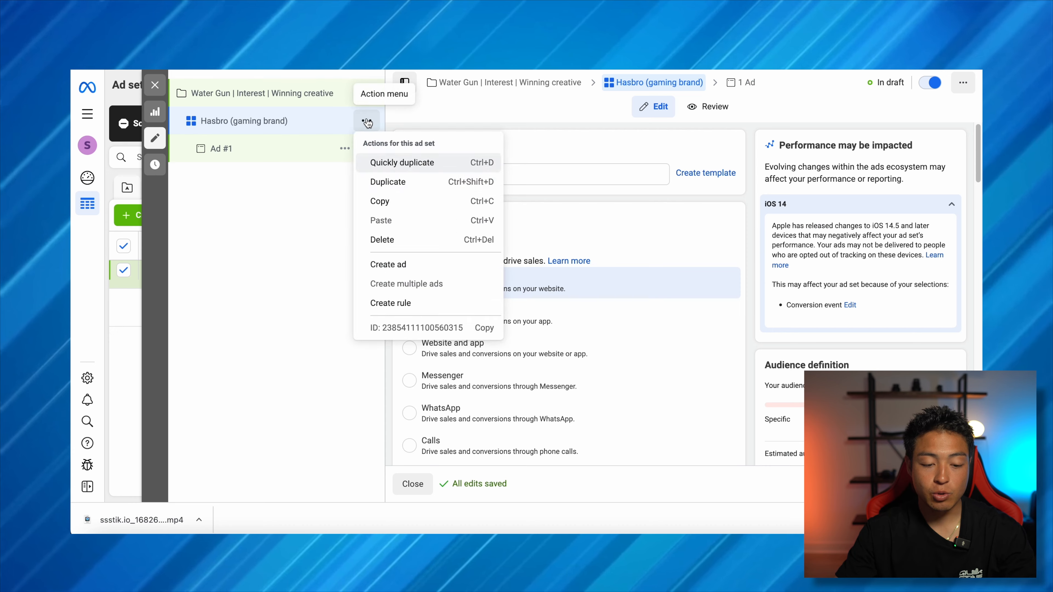
left_click(407, 183)
left_click(396, 312)
key("BackSpace")
left_click(670, 369)
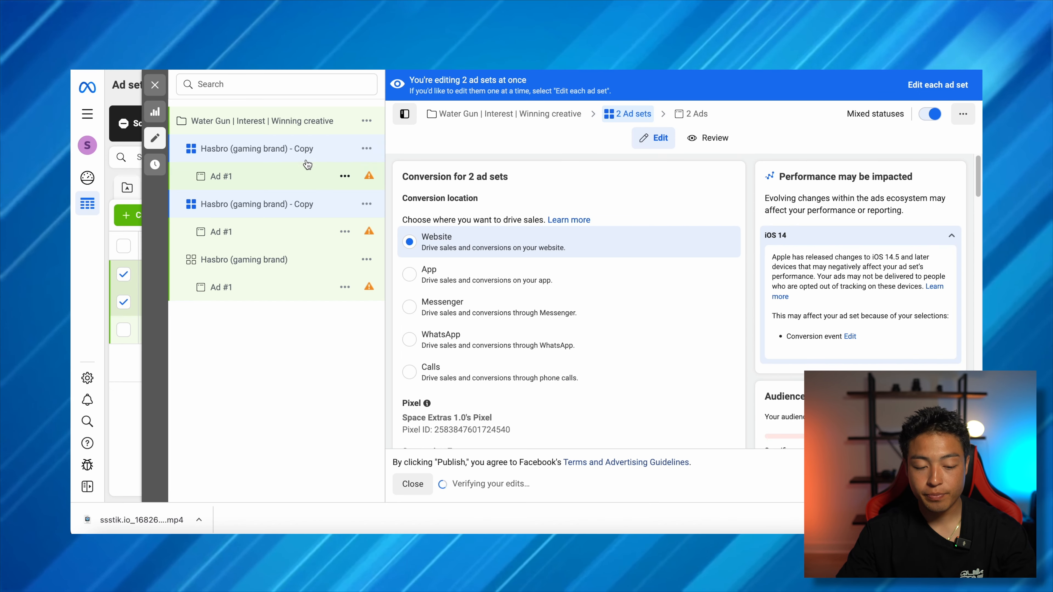
Examine the location, age, gender and detailed targeting settings in the audience section of the original Hasbro (gaming brand) ad set.
left_click(244, 259)
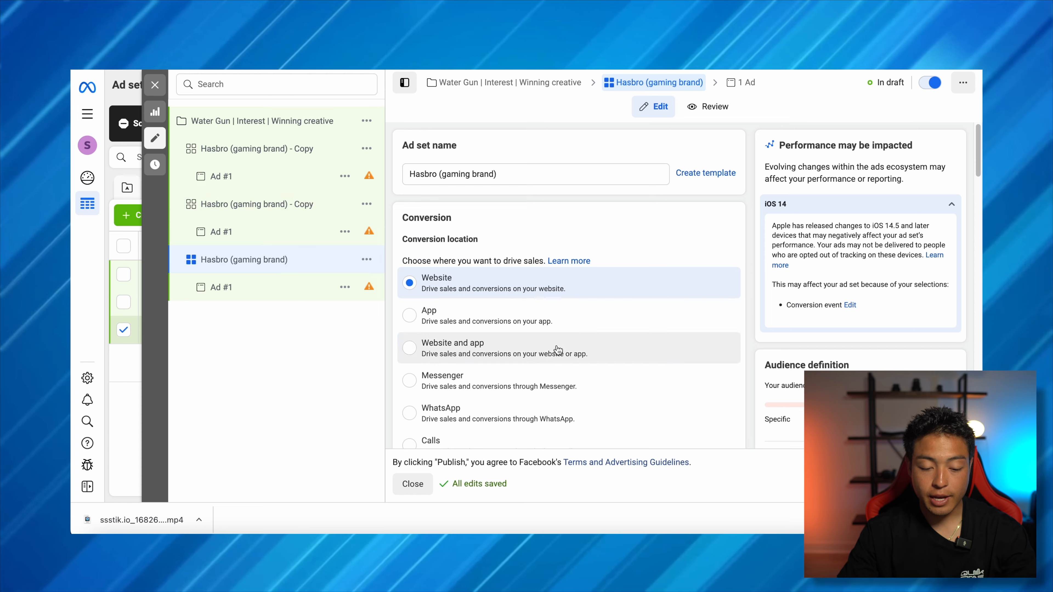
scroll(566, 325, "down", 5)
scroll(567, 324, "down", 10)
scroll(566, 324, "up", 5)
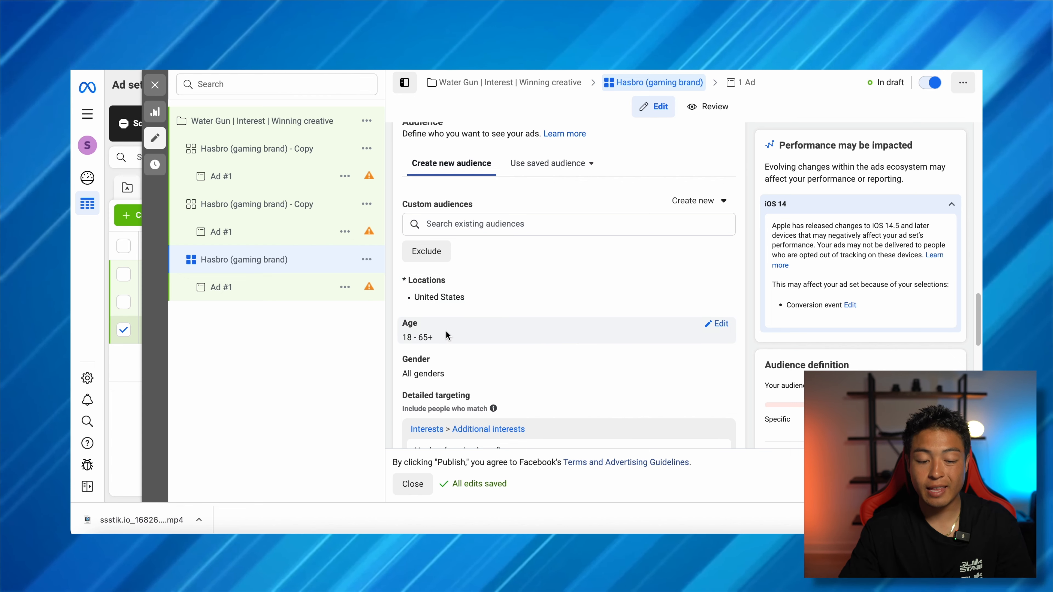
mouse_move(432, 334)
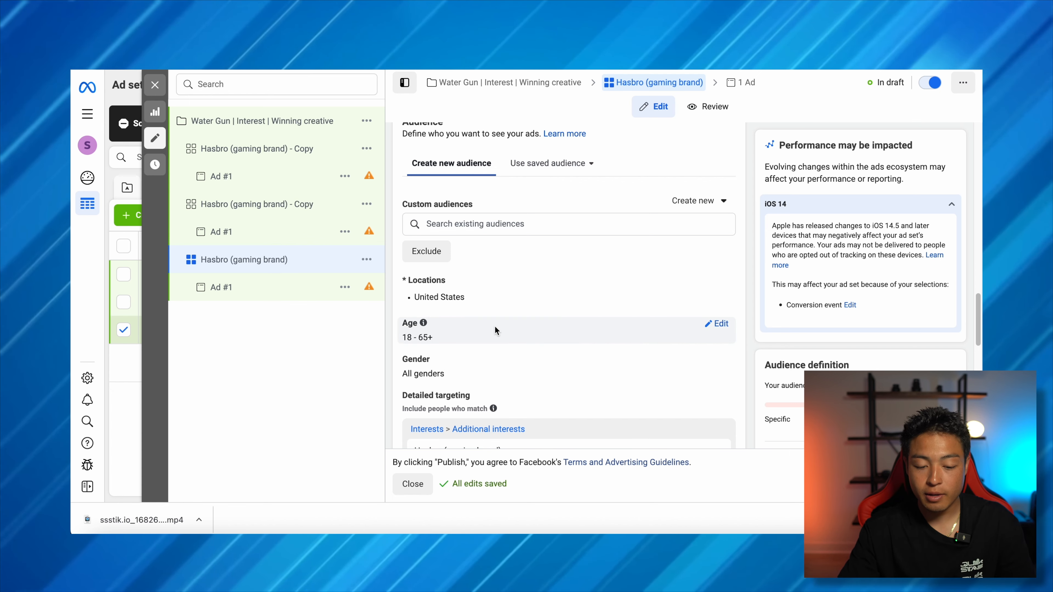
scroll(546, 335, "down", 3)
mouse_move(477, 339)
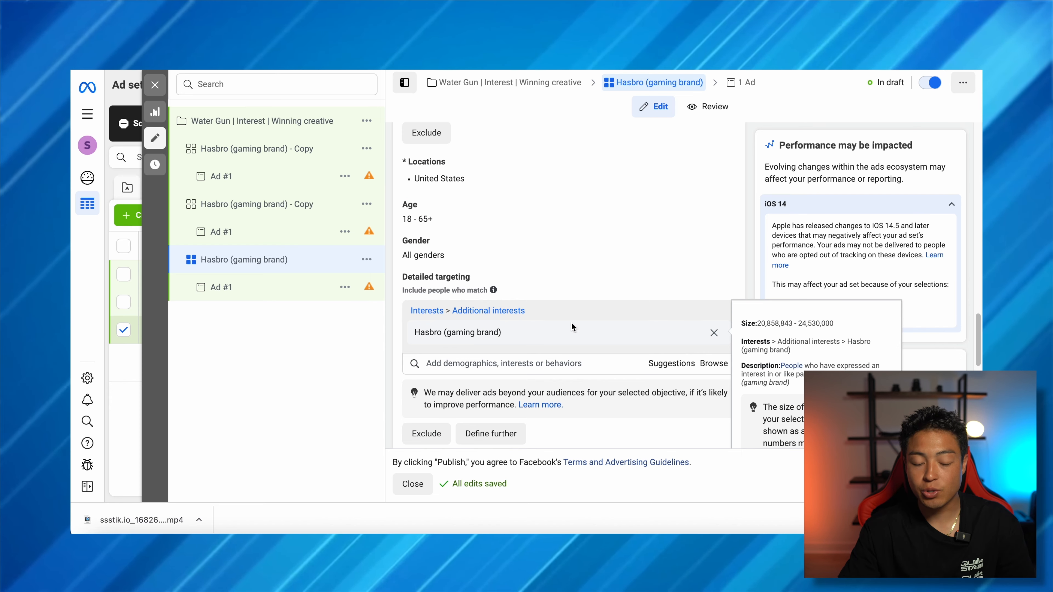
scroll(572, 327, "up", 3)
scroll(464, 366, "down", 6)
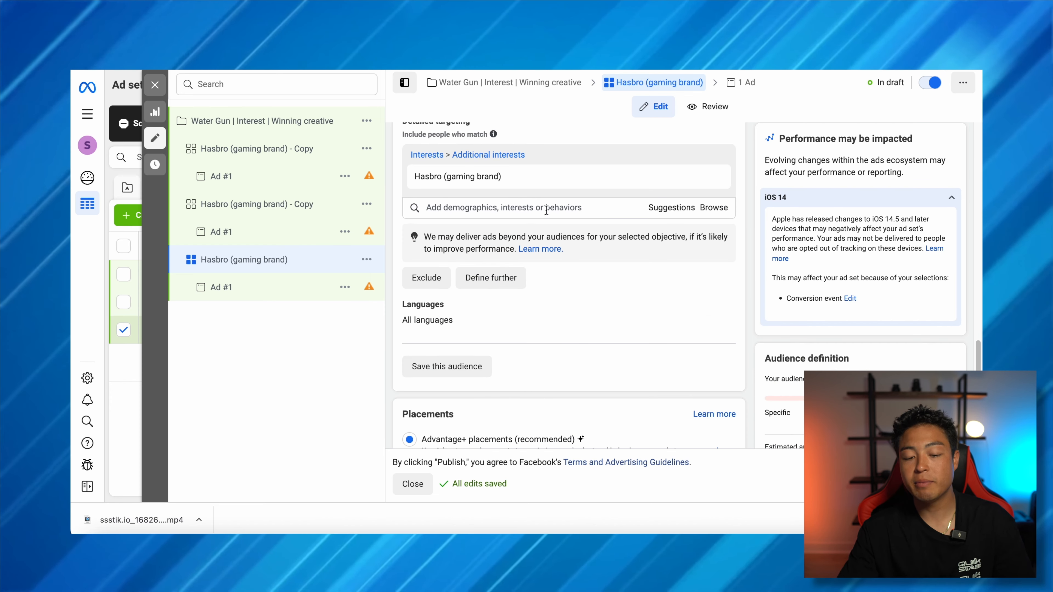
mouse_move(471, 180)
scroll(487, 188, "up", 3)
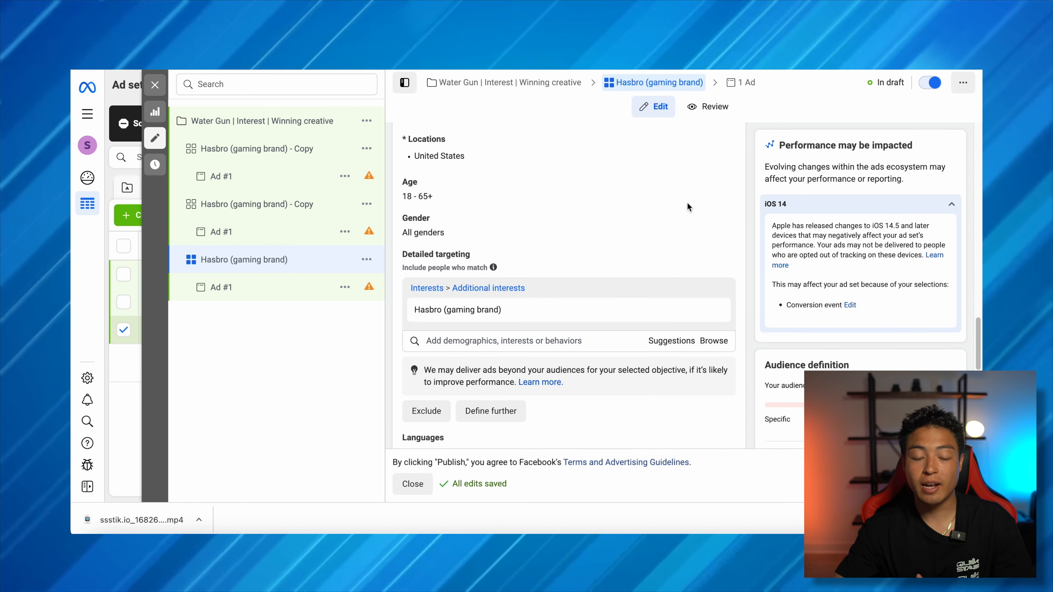
scroll(519, 258, "up", 5)
scroll(461, 311, "down", 3)
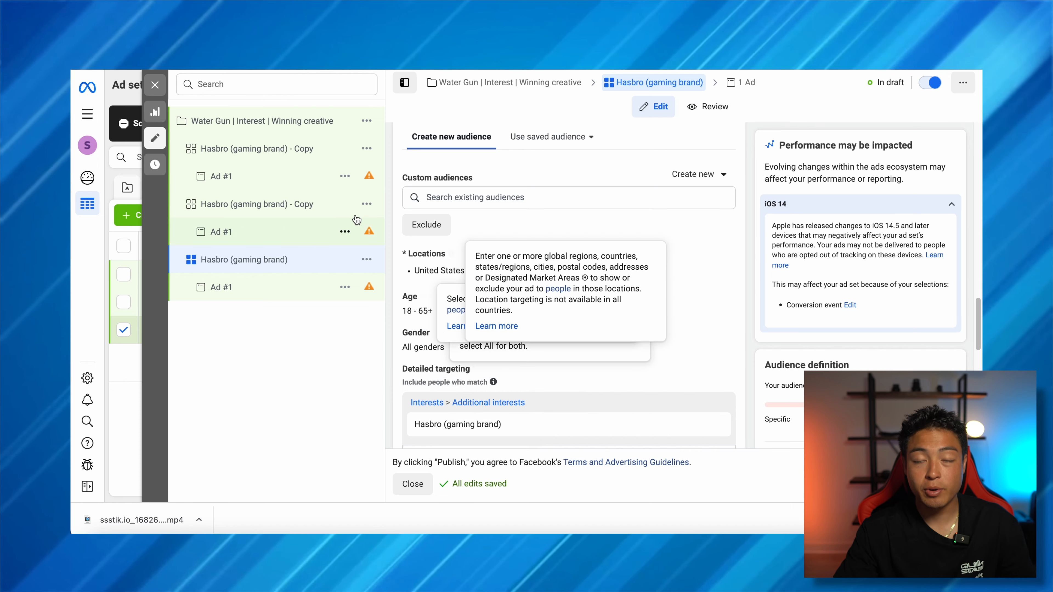
In one Hasbro (gaming brand) copy, replace the Hasbro interest with Nerf (toys) and rename the ad set Nerf (toys).
left_click(298, 212)
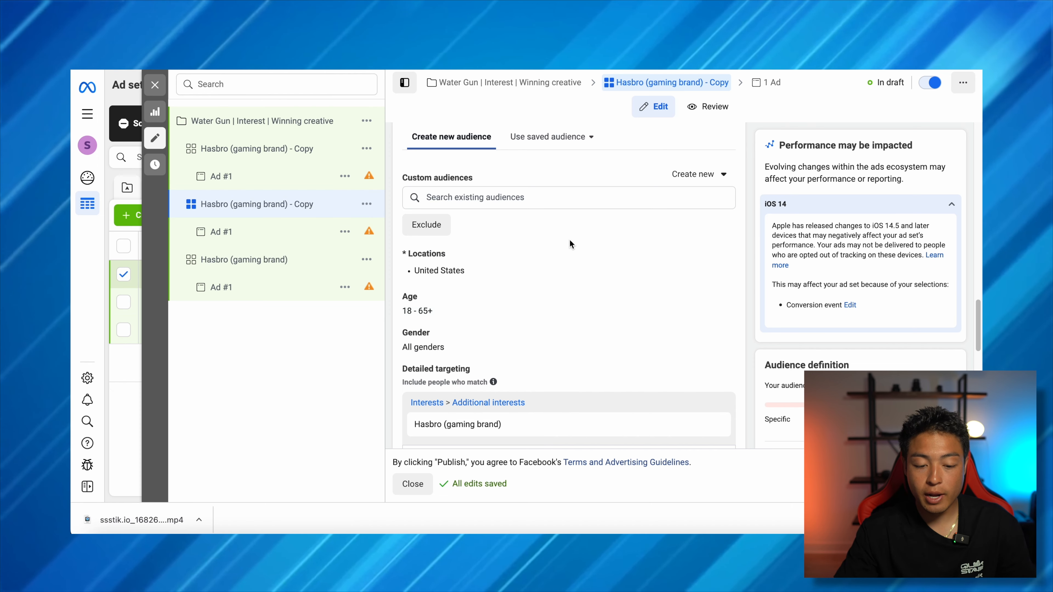
left_click(670, 435)
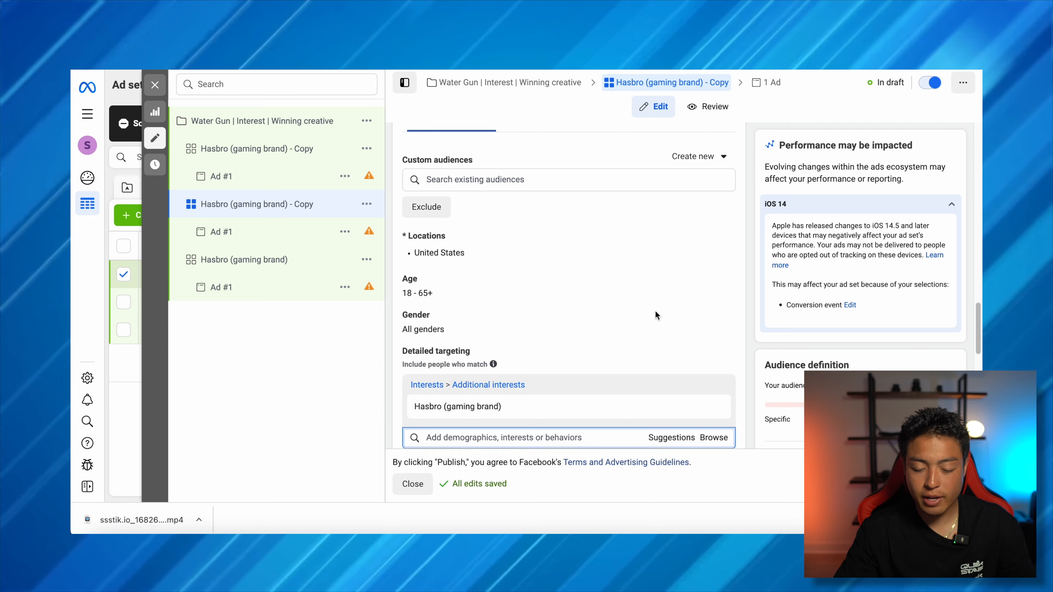
scroll(716, 279, "down", 3)
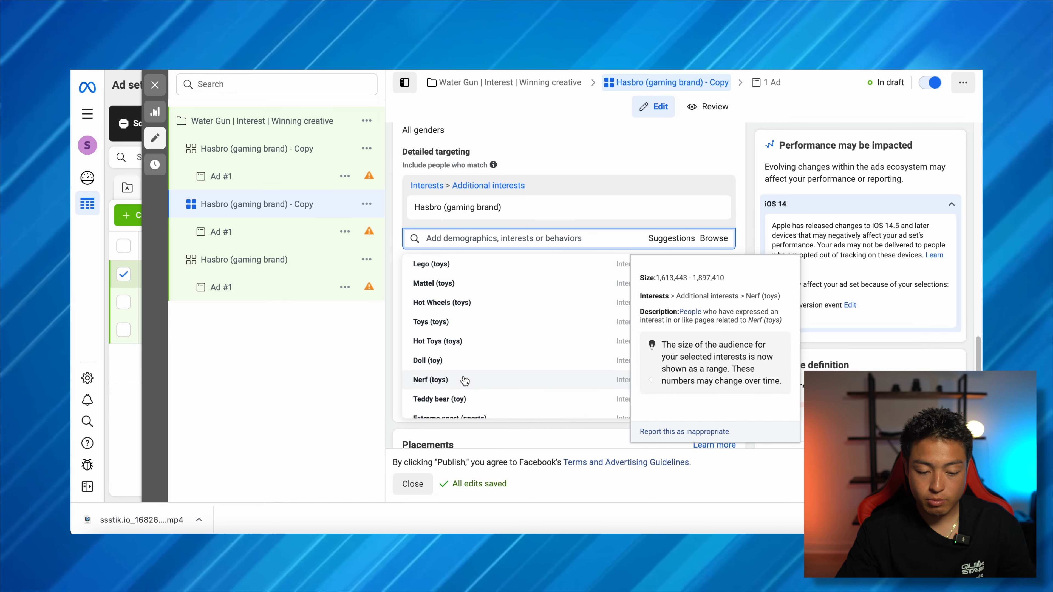
left_click(460, 386)
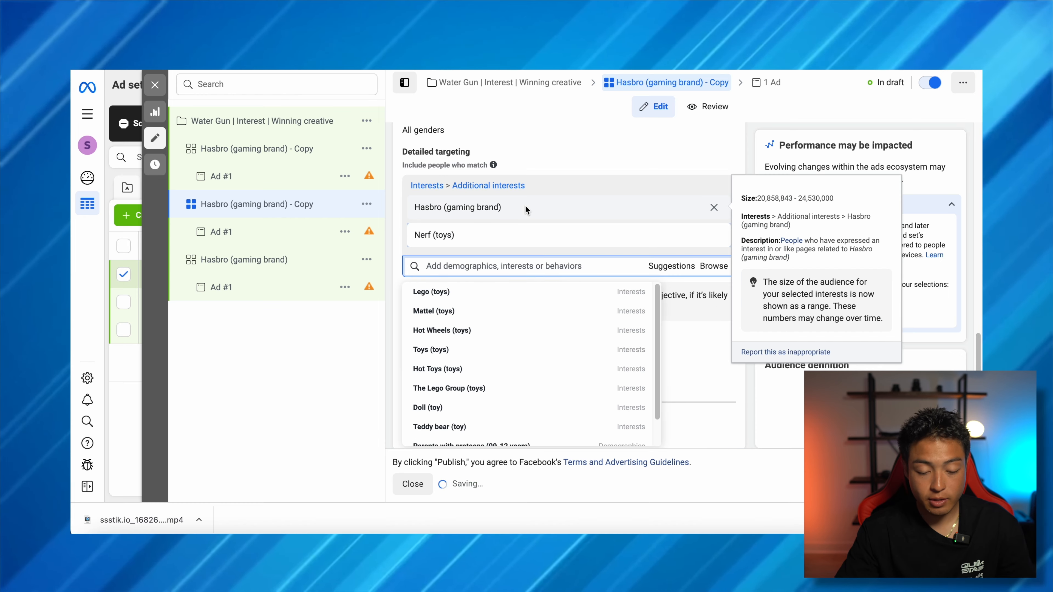
triple_click(428, 210)
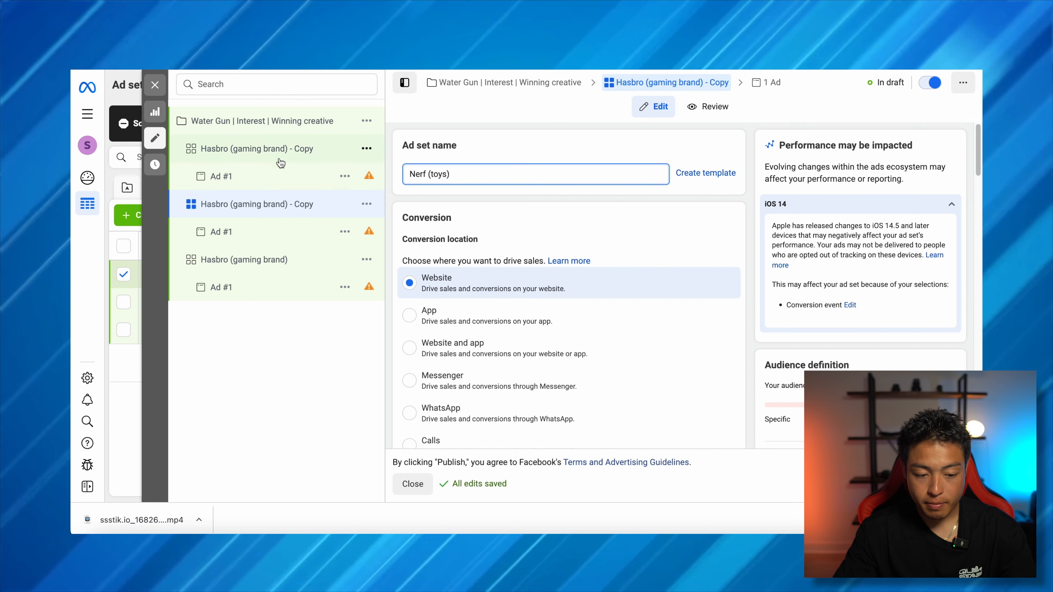
In the remaining Hasbro (gaming brand) copy, replace the Hasbro interest with Lego (toys) and rename the ad set Lego (toys).
left_click(243, 157)
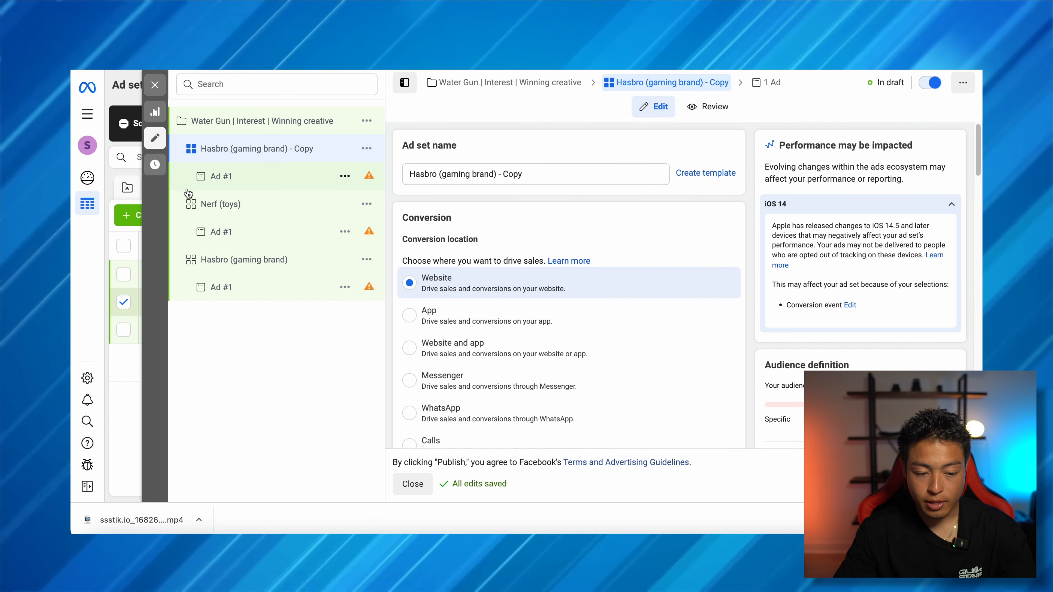
scroll(546, 374, "down", 15)
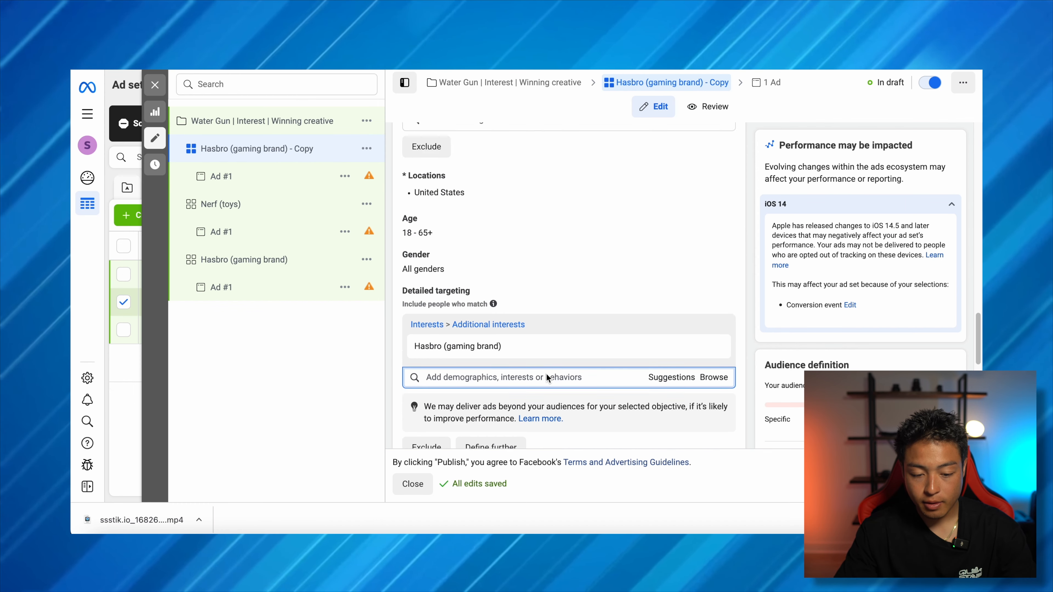
left_click(677, 341)
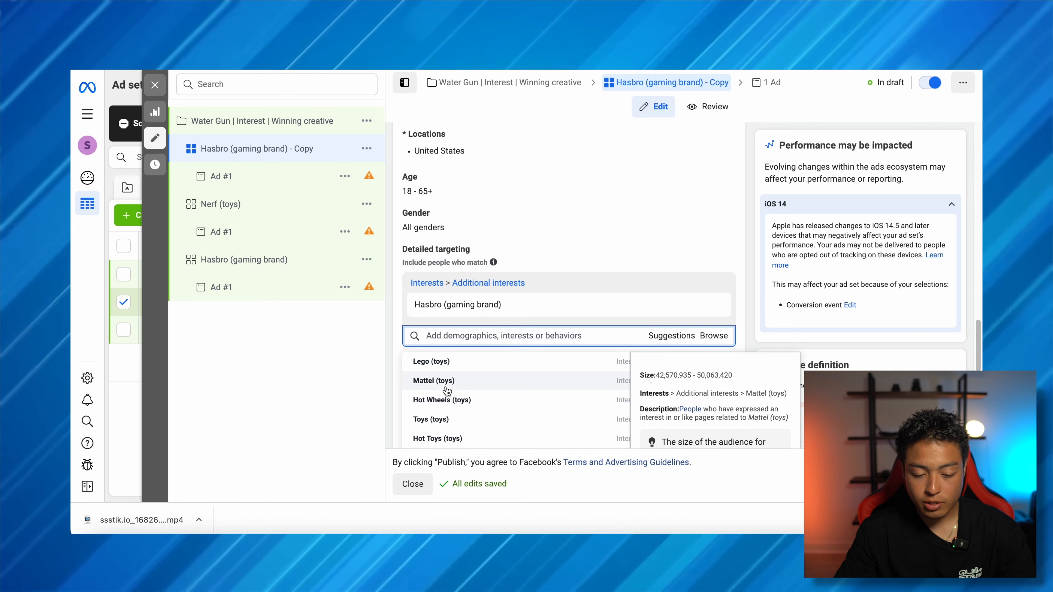
left_click(459, 369)
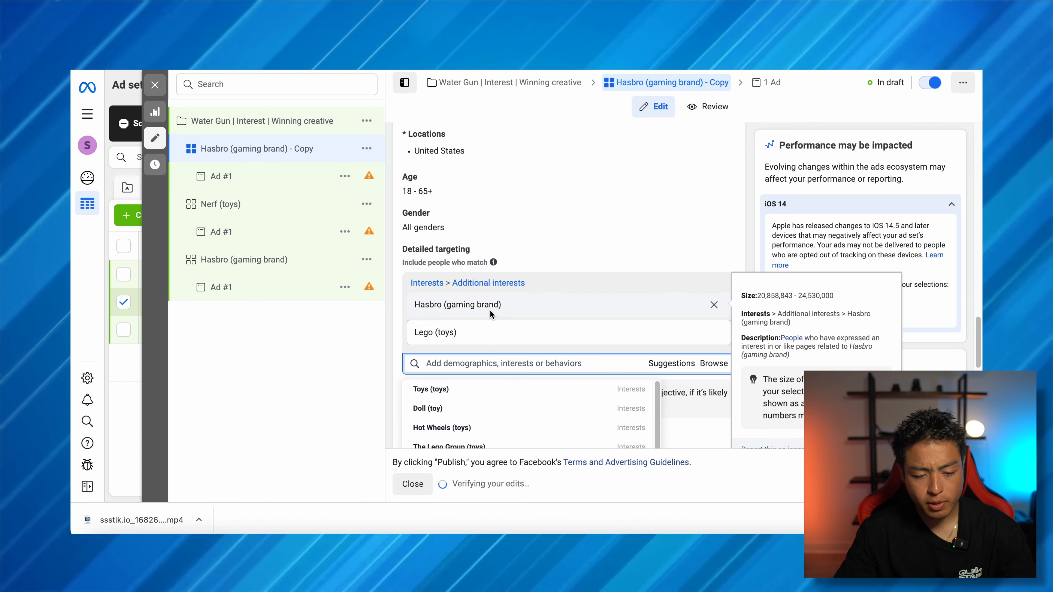
left_click(714, 306)
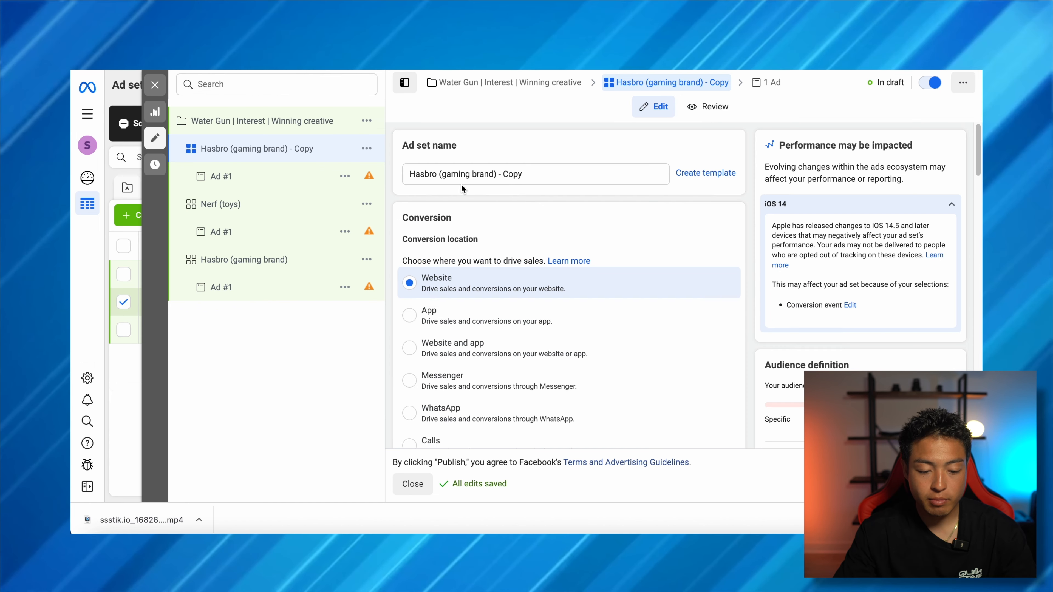
triple_click(466, 173)
key("super+v")
left_click(641, 209)
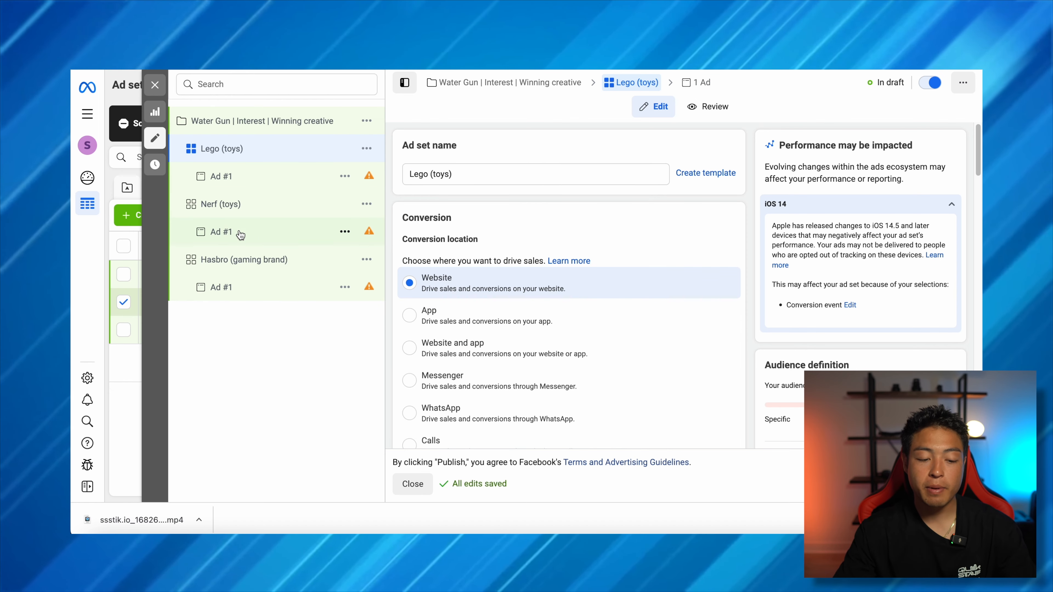
Publish the Water Gun | Interest | Winning creative campaign with its Nerf, Lego and Hasbro ad sets, and close the editor.
left_click(290, 120)
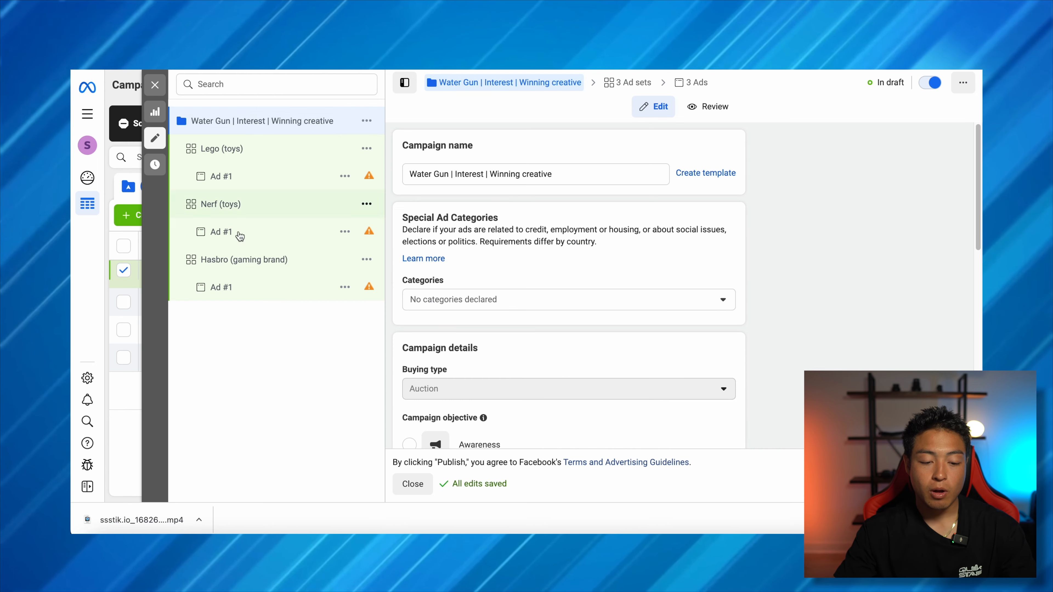
left_click(952, 484)
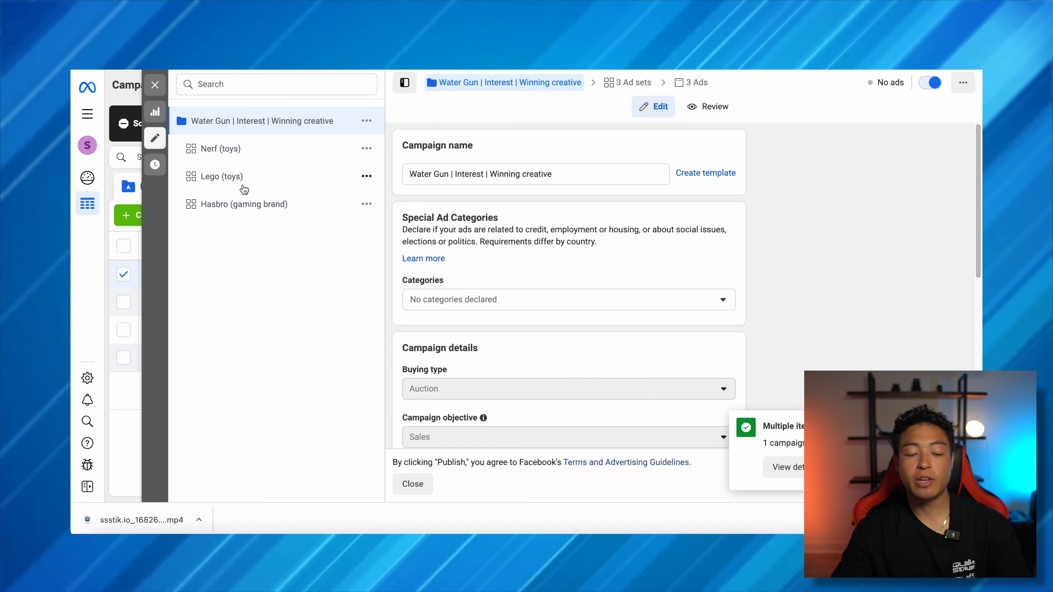
left_click(294, 159)
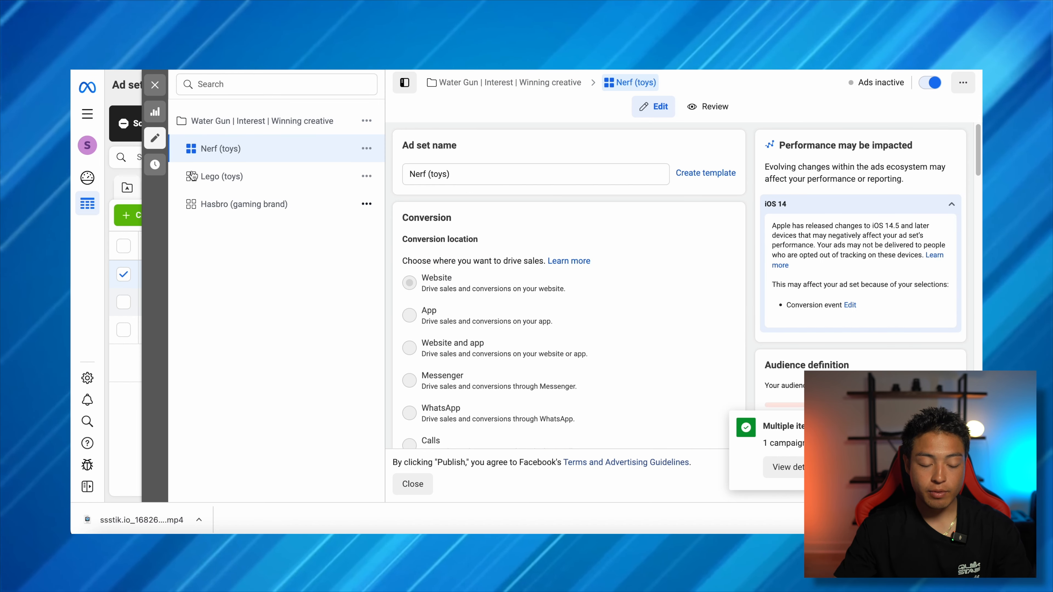
left_click(155, 85)
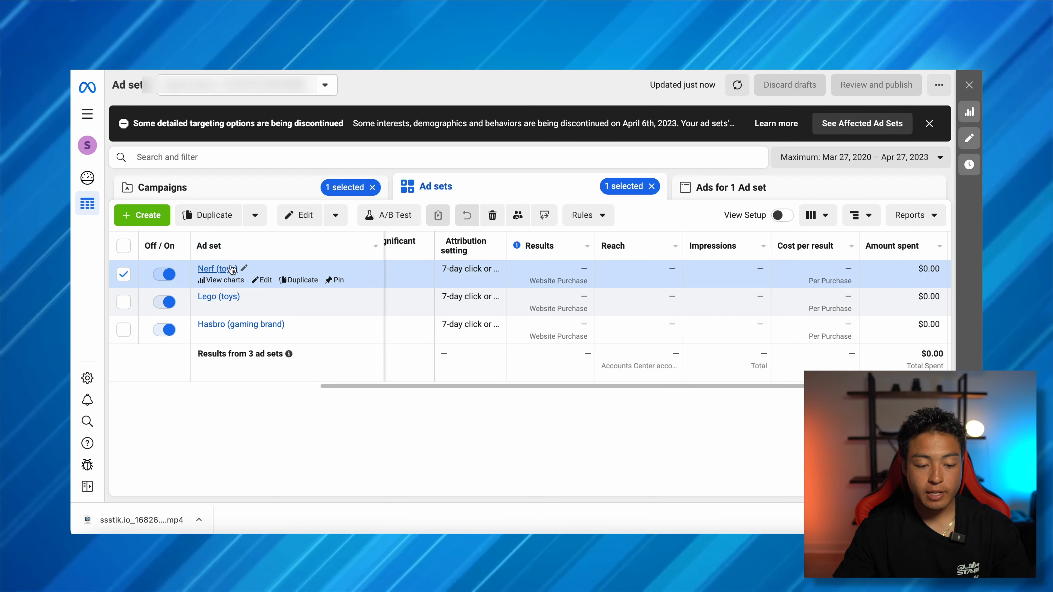
Check the published ad inside the Nerf (toys) ad set and the delivery status of the Water Gun | Interest | Winning creative campaign.
left_click(239, 272)
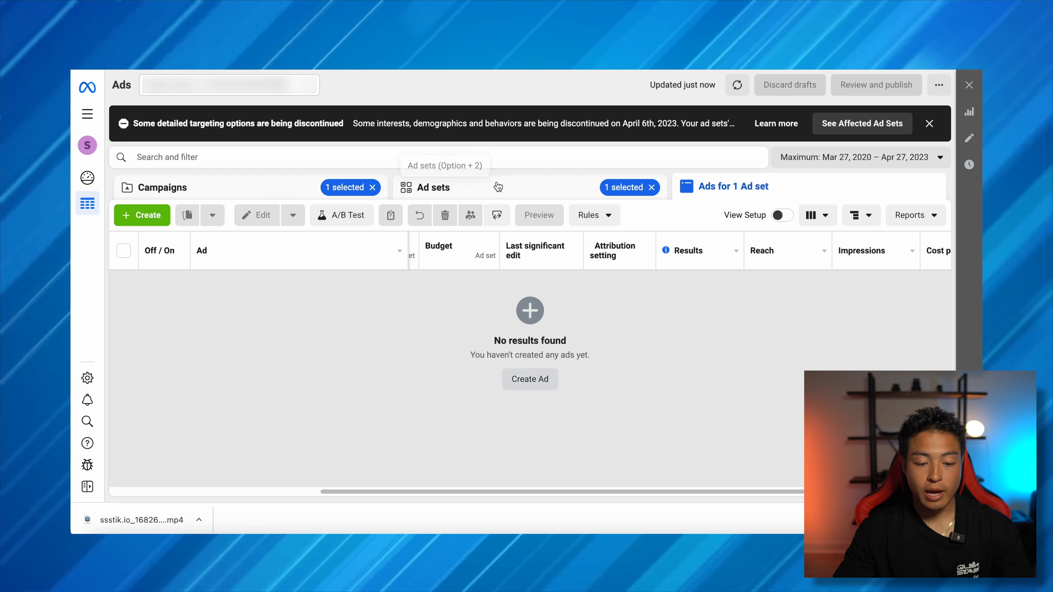
left_click(486, 186)
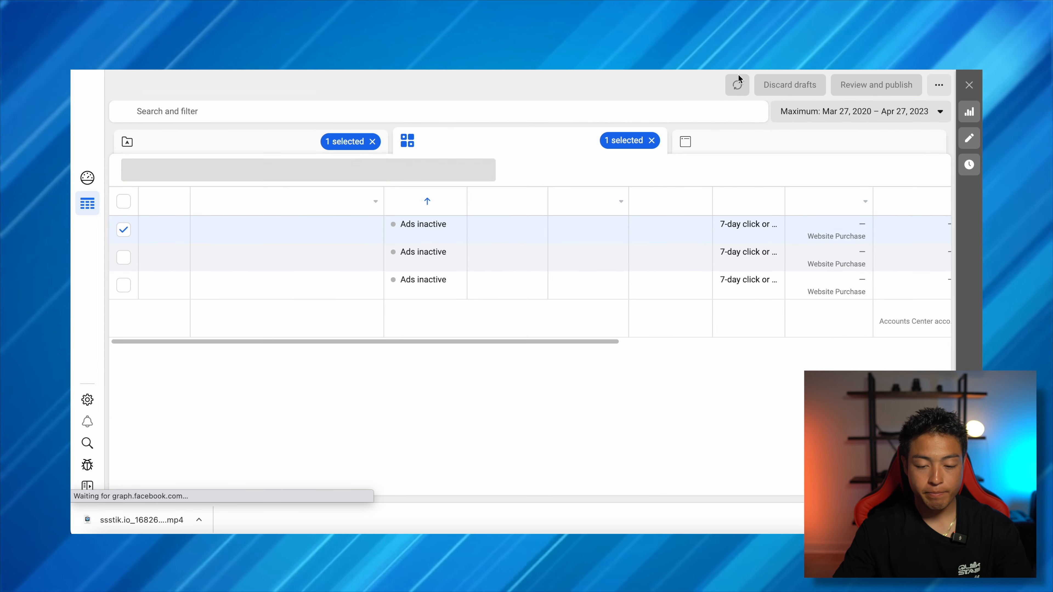
left_click(711, 147)
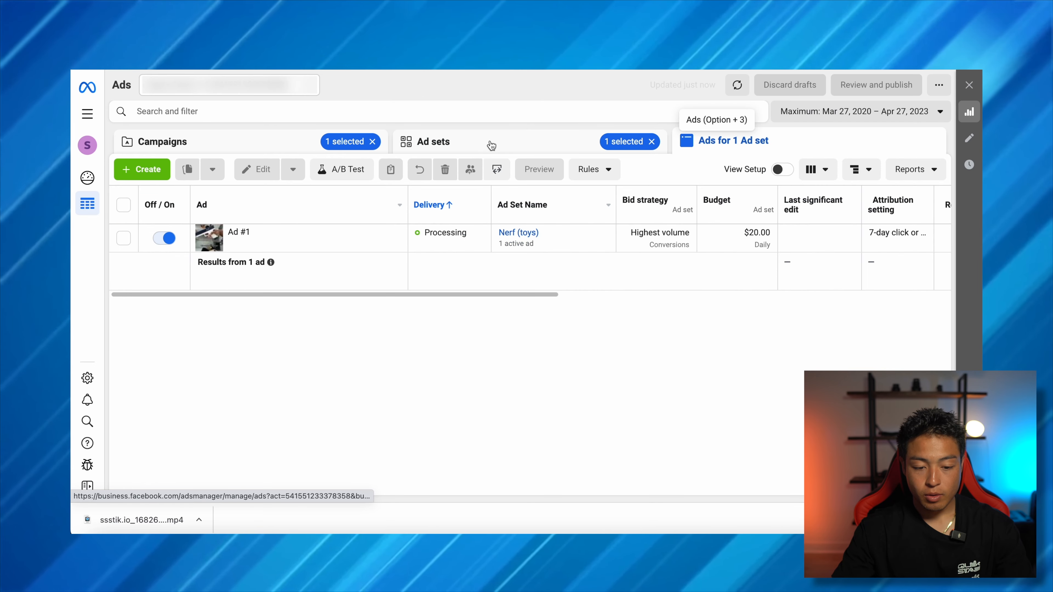
left_click(475, 143)
left_click(686, 146)
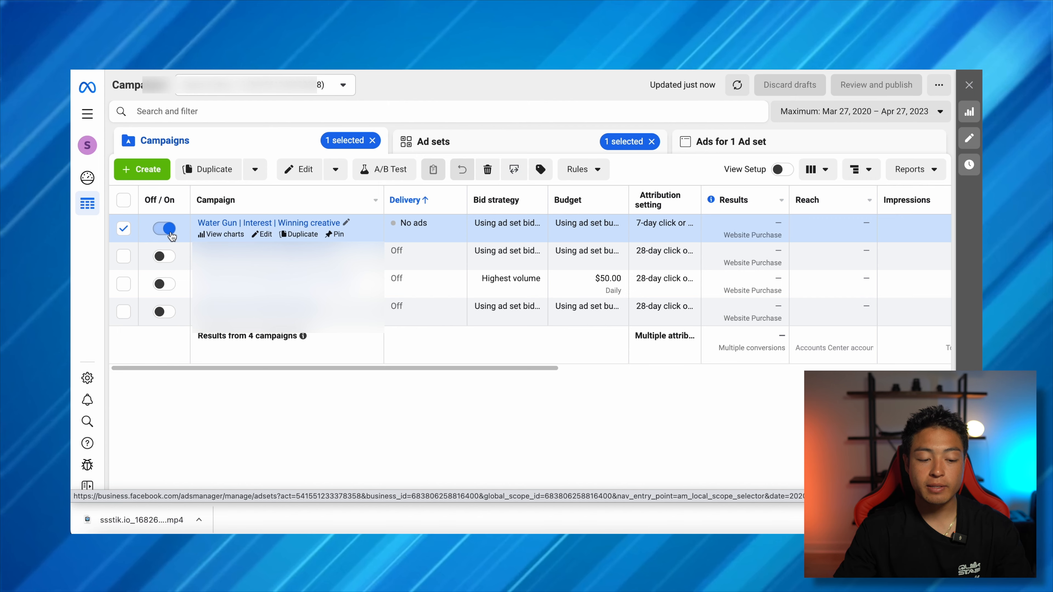
mouse_move(169, 235)
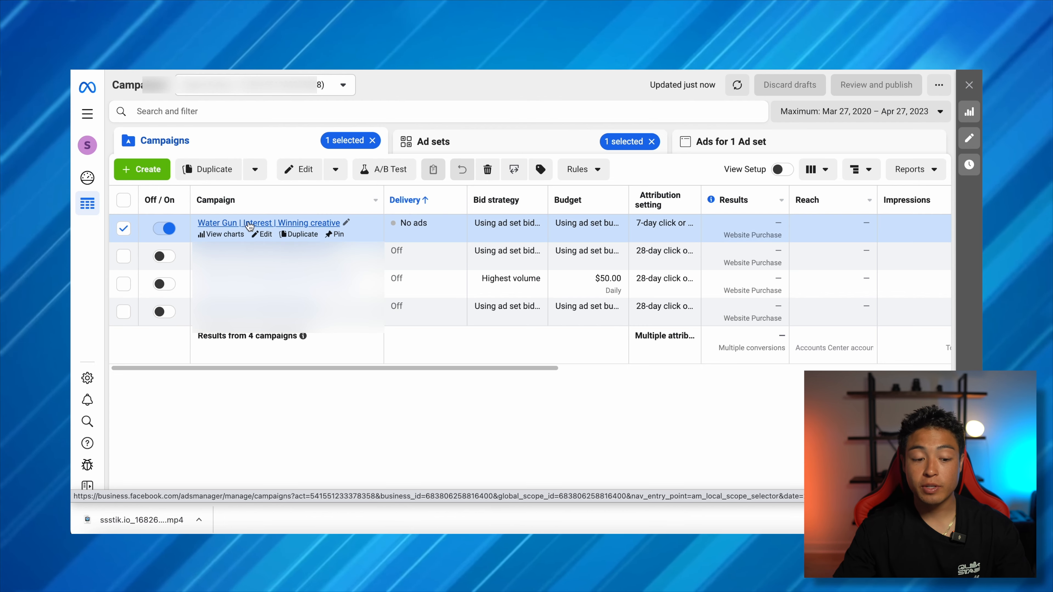
Reopen the Water Gun | Interest | Winning creative campaign for editing and set the Nerf (toys) ad set's daily budget to $5.00.
left_click(262, 234)
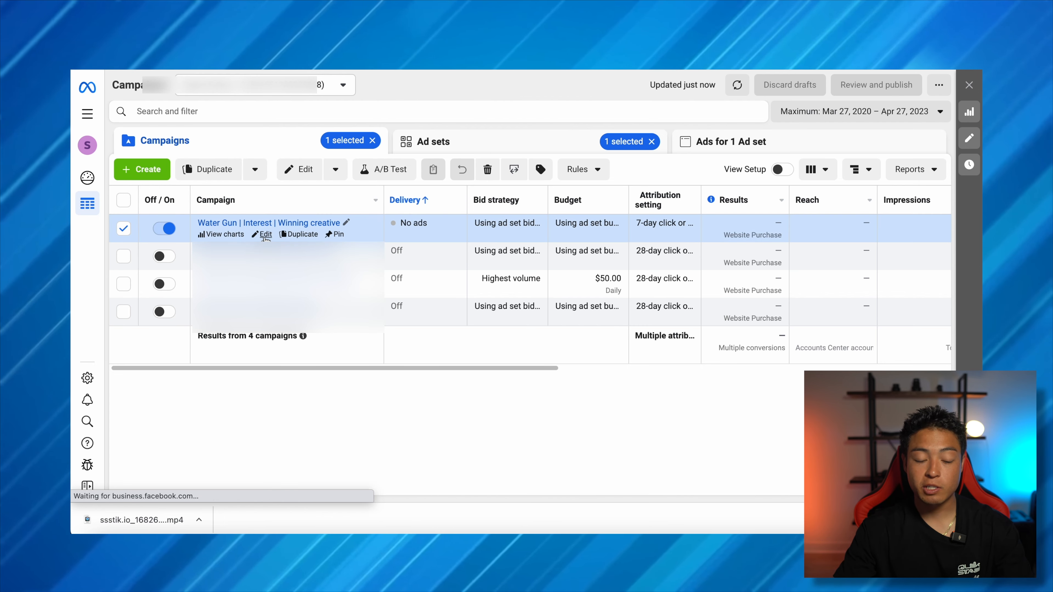
scroll(517, 303, "down", 5)
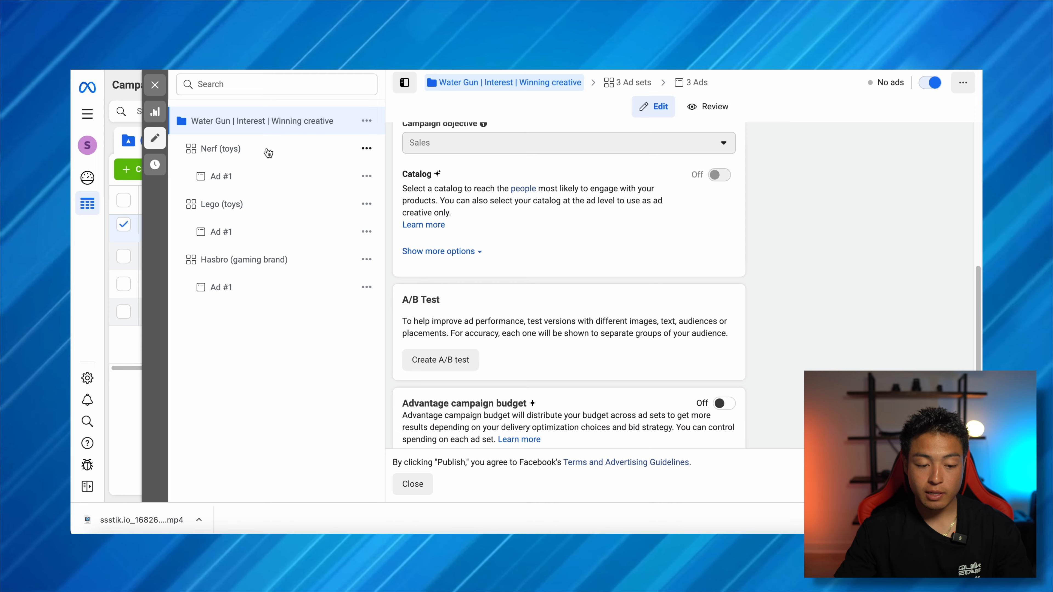
left_click(266, 150)
scroll(662, 347, "down", 15)
scroll(655, 345, "up", 5)
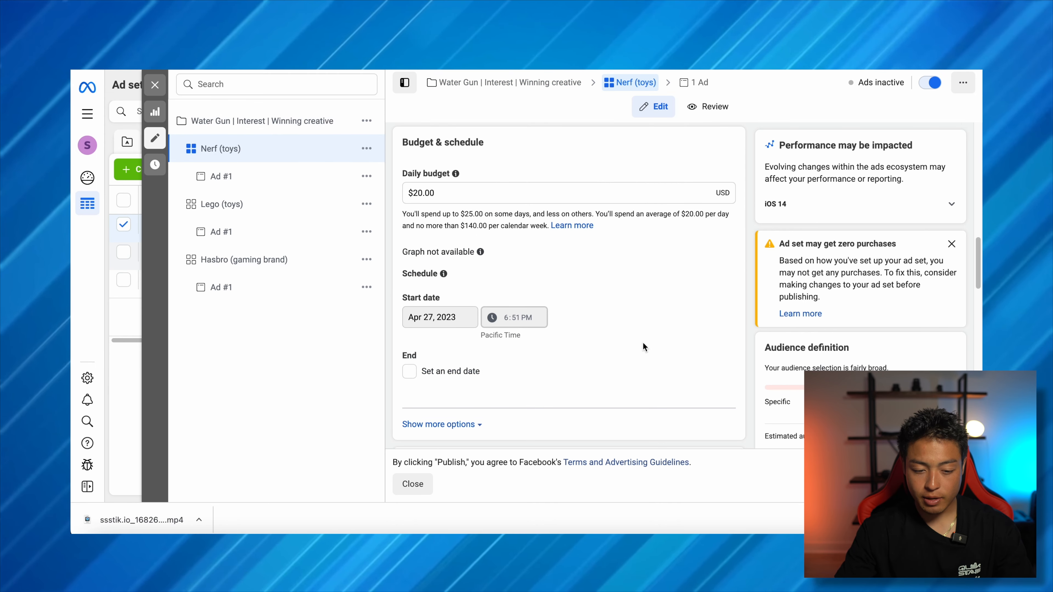
left_click(429, 194)
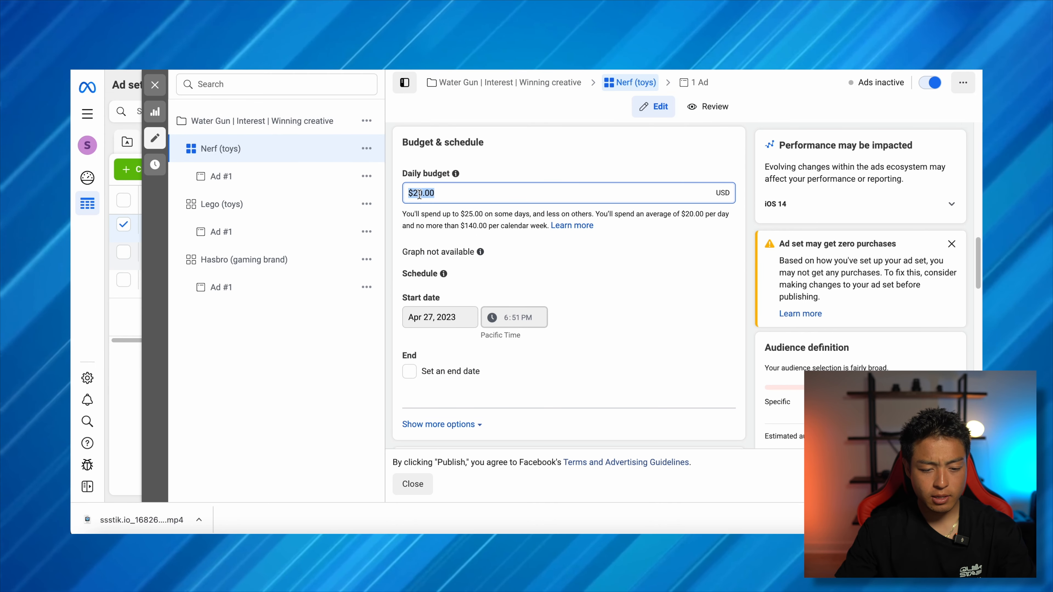
Set the Hasbro (gaming brand) ad set's daily budget to $10.00 and review the daily budgets of the Lego (toys) and Nerf (toys) ad sets.
double_click(460, 191)
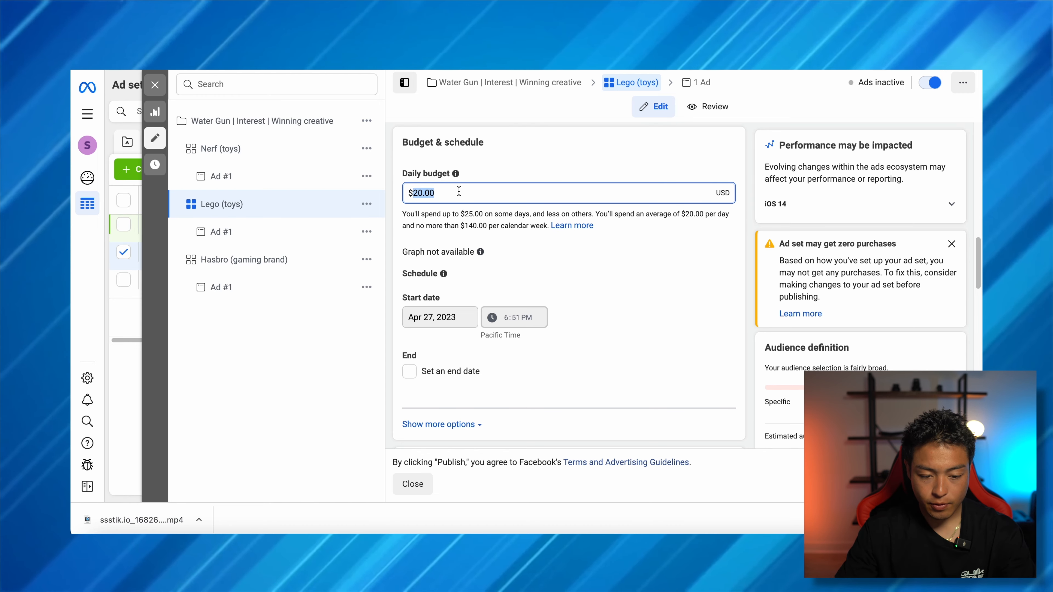
left_click(247, 271)
left_click(434, 190)
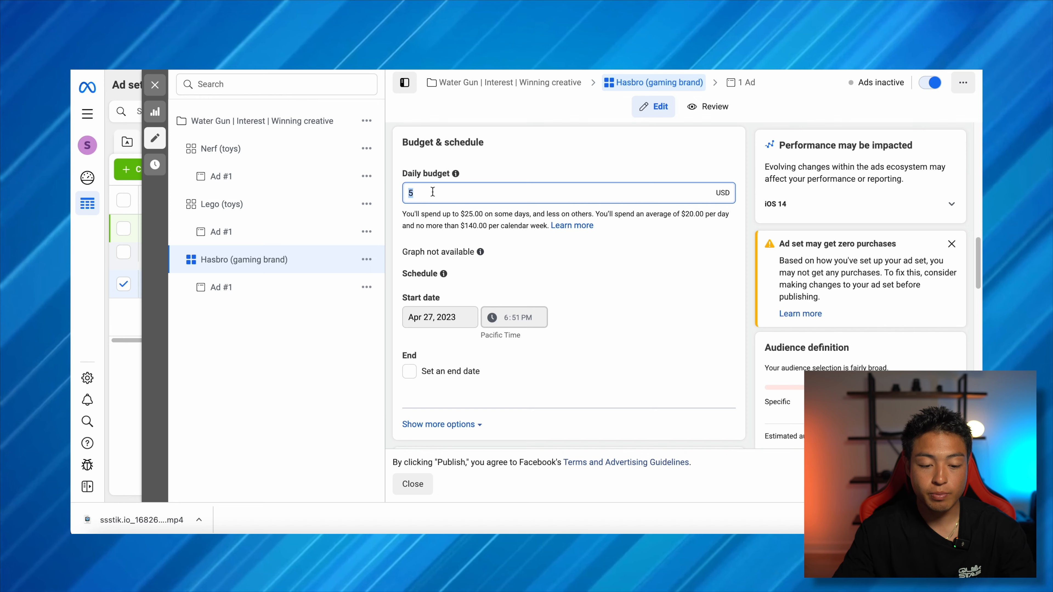
left_click(269, 203)
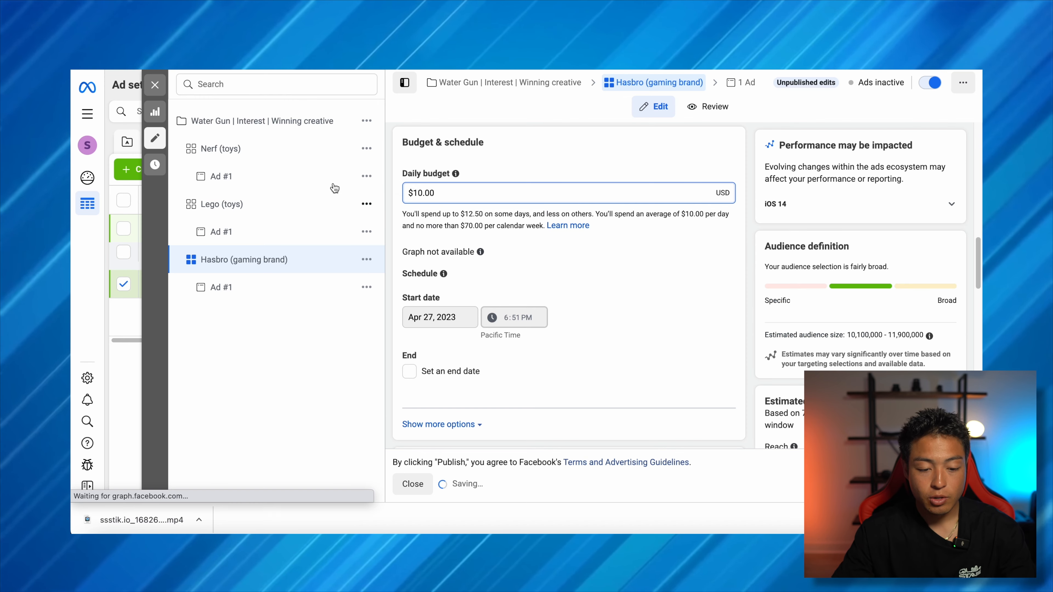
left_click(449, 189)
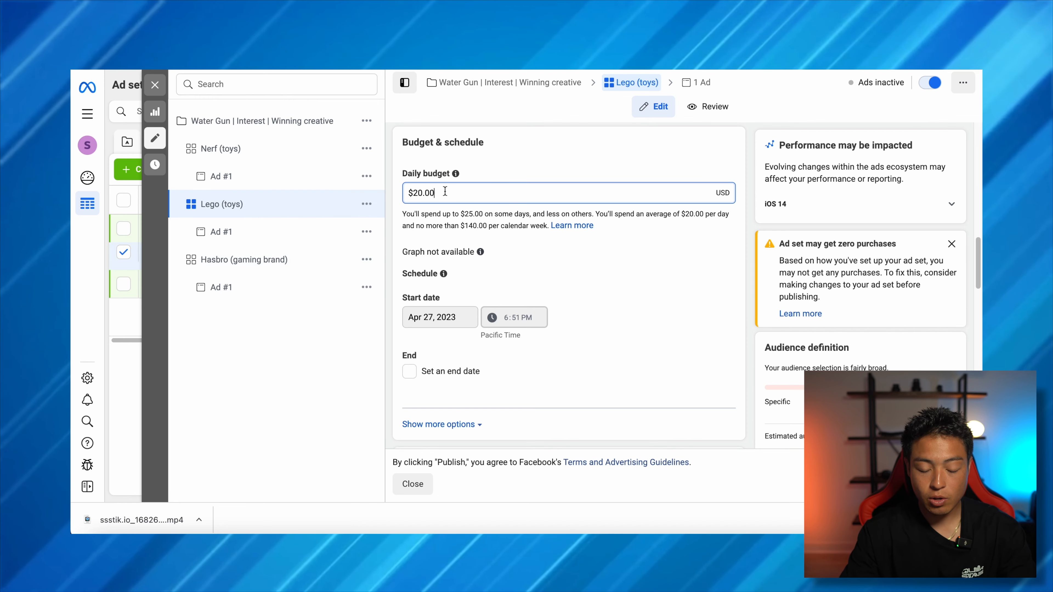
left_click(271, 145)
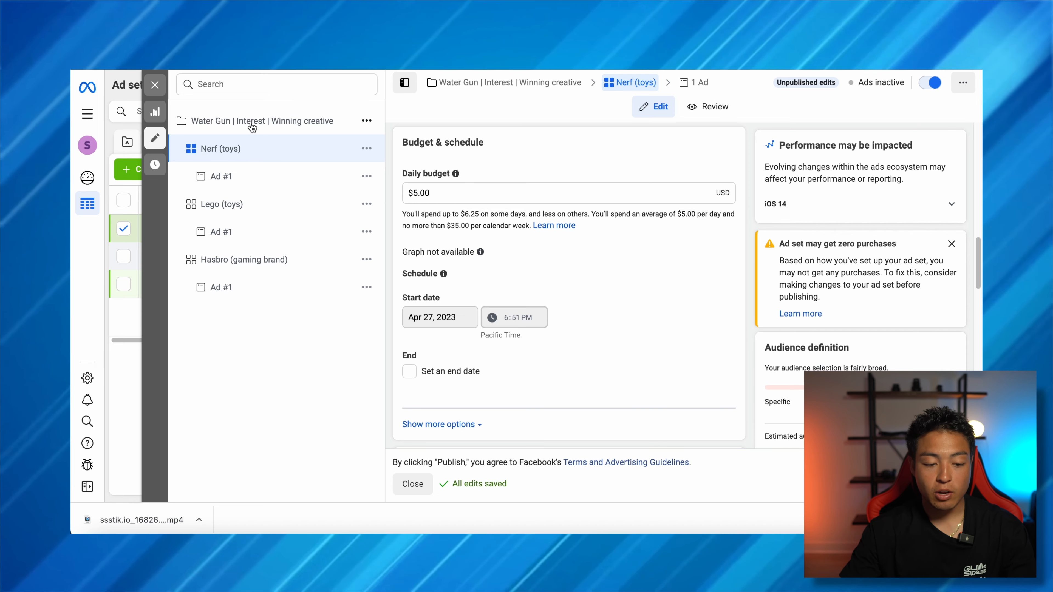
Close the editor and compare the daily budgets of the Nerf, Lego and Hasbro ad sets in the ad set list.
left_click(166, 87)
left_click(622, 288)
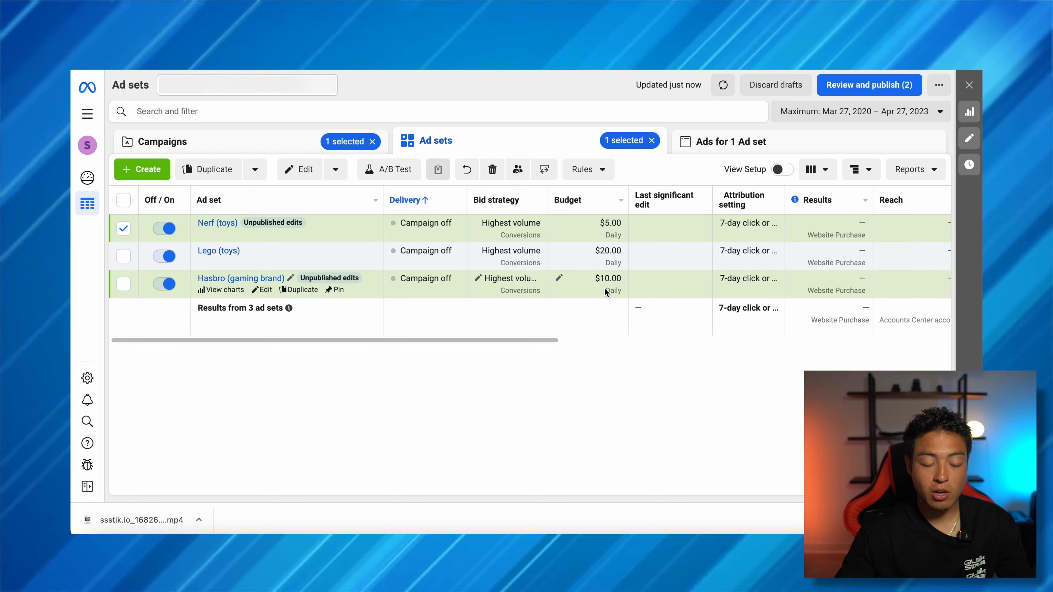
left_click(304, 144)
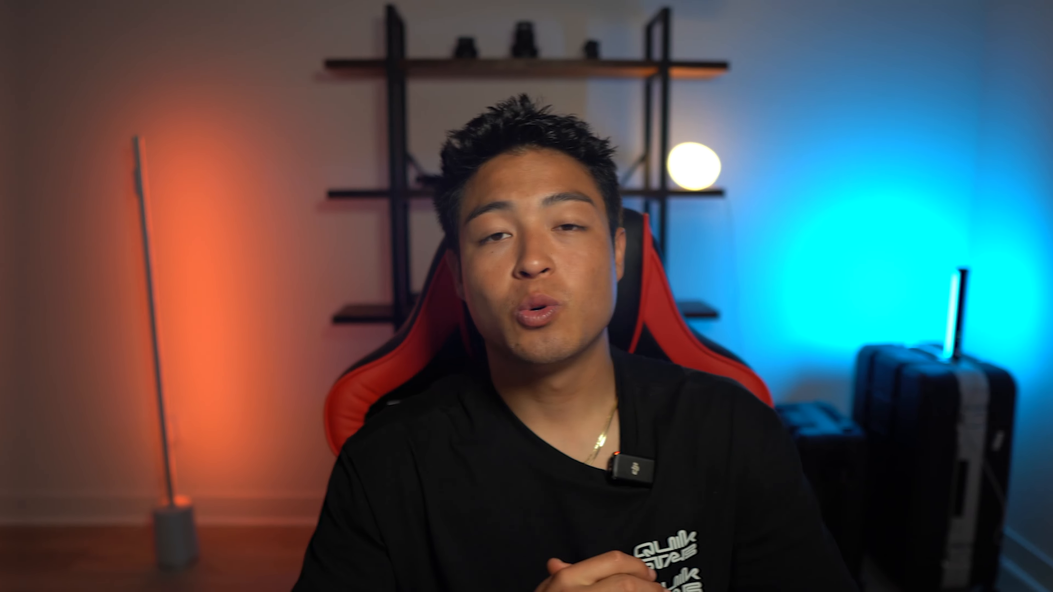